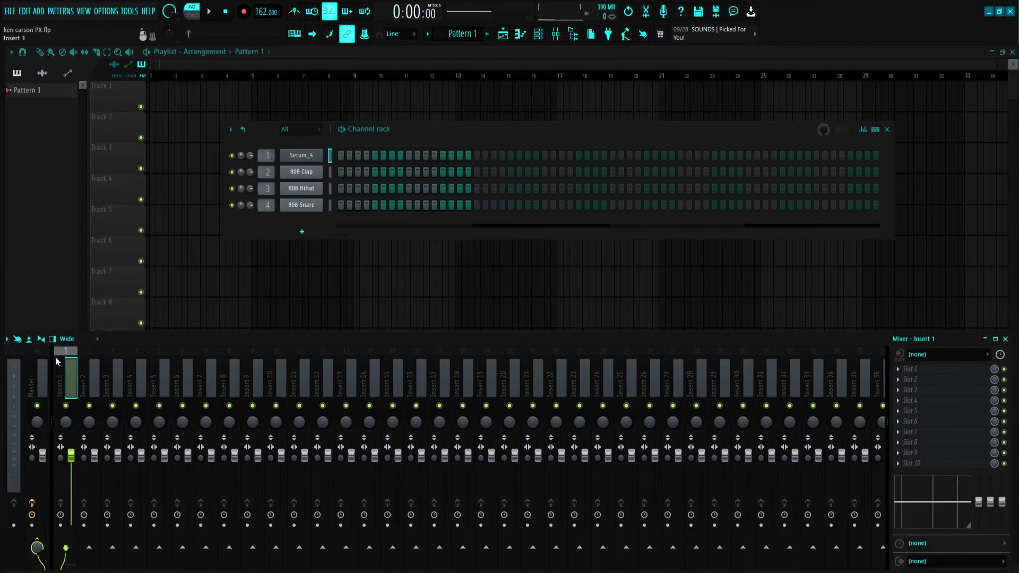
Reset the Post gain of the Fruity soft clipper on the Master track and close the plugin
click(926, 442)
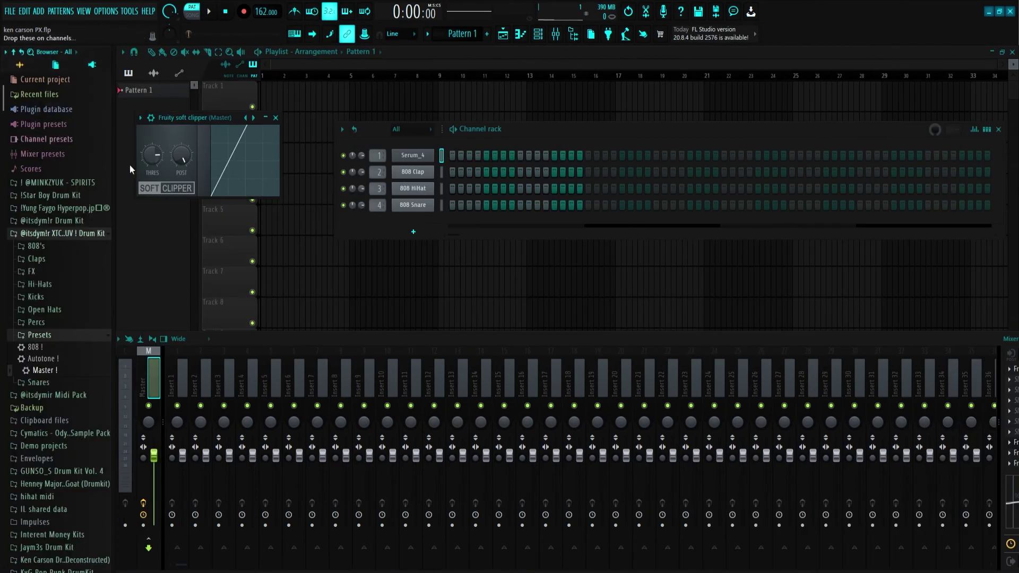
right_click(80, 160)
click(98, 162)
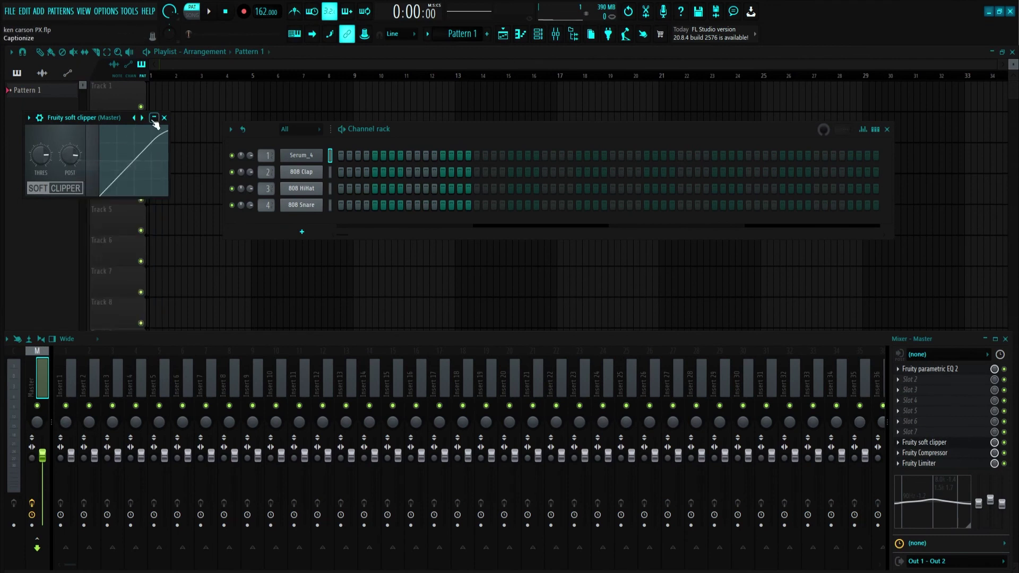
click(164, 118)
Open the Serum_4 channel in the piano roll
right_click(320, 154)
click(347, 156)
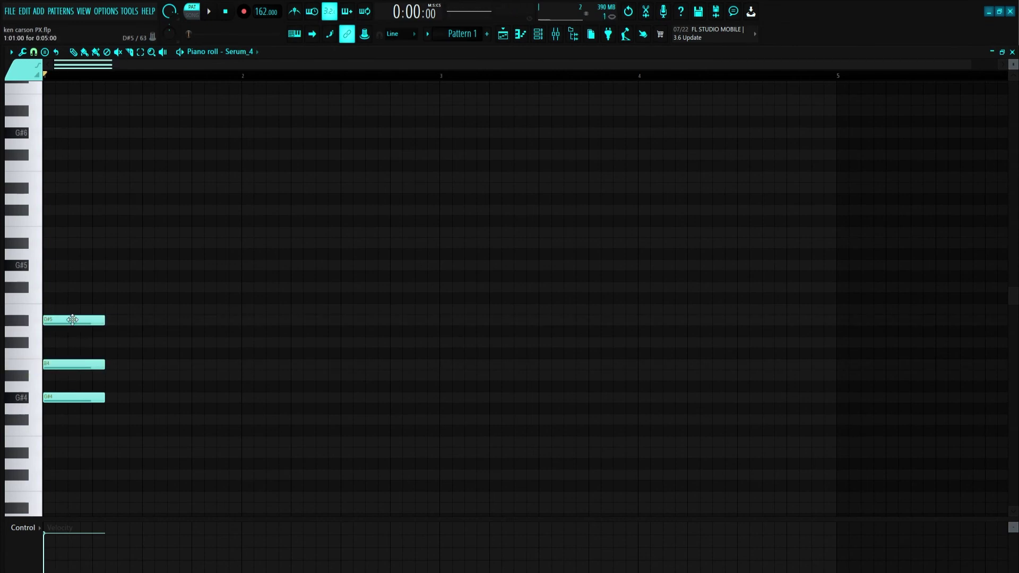
Load Fruity parametric EQ 2 in the first slot of Insert 1 and cut the low and high ends
click(556, 34)
click(64, 470)
click(923, 370)
click(778, 218)
click(402, 161)
drag(75, 254, 153, 253)
drag(332, 254, 317, 253)
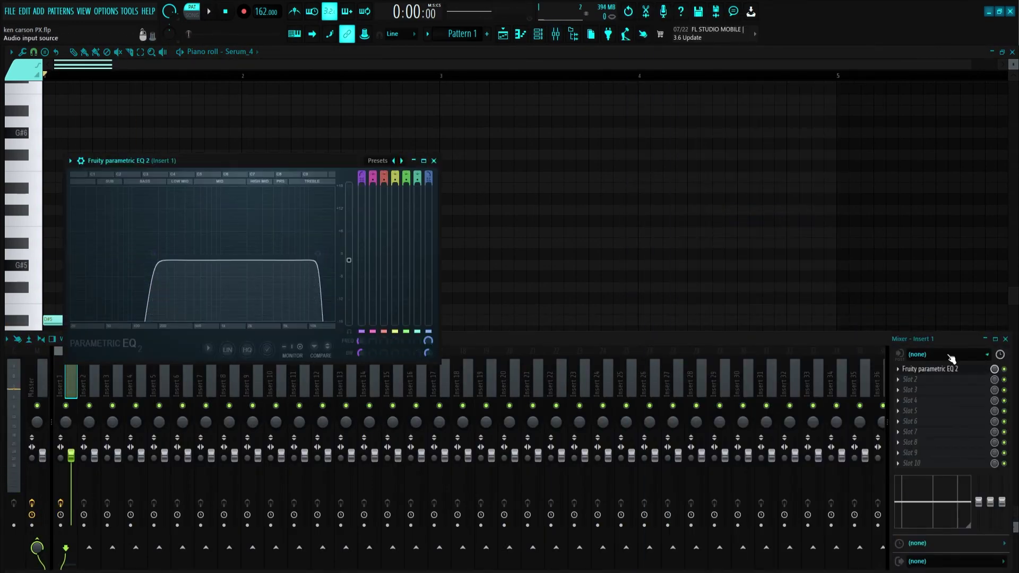
Add a second Fruity parametric EQ 2 to Insert 1, lower its mid band, and close the plugins and mixer
click(923, 380)
click(778, 219)
drag(248, 268, 248, 292)
click(447, 174)
click(434, 161)
click(1005, 339)
Raise the first chord's B4 note one octave to B5 and lengthen the whole chord
ctrl+click(52, 367)
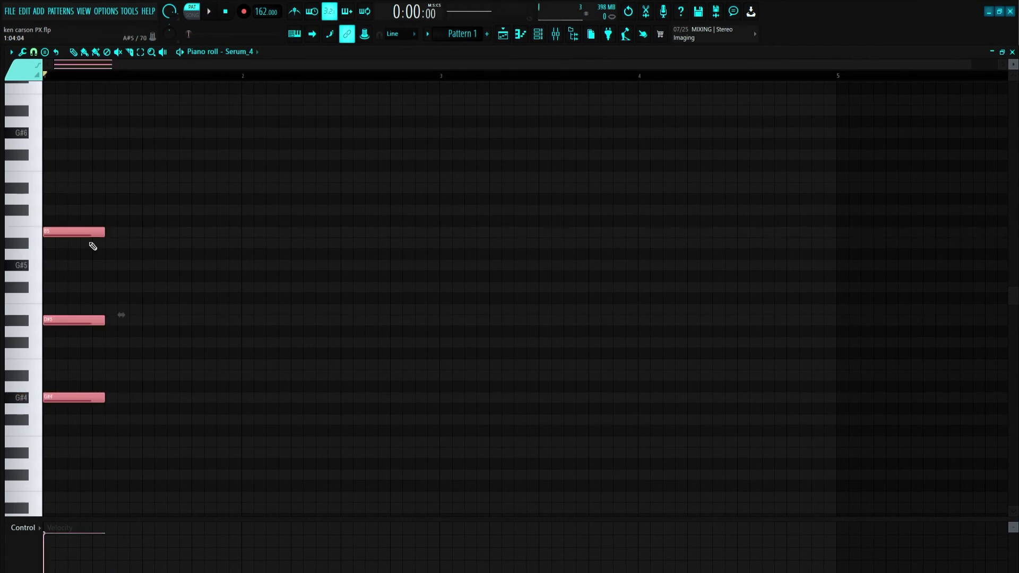
drag(102, 232, 197, 232)
Add a second chord of E4, G#4 and B4, raise the G#4 to G#5, and lengthen the chord
click(196, 442)
click(197, 398)
click(198, 365)
ctrl+click(203, 397)
key(ctrl+Up)
key(space)
drag(302, 462, 180, 252)
drag(280, 267, 340, 267)
key(space)
Build the third chord at bar 3 from B3, F#4 and D#5, placing its middle note an octave higher
click(382, 475)
click(384, 442)
click(383, 398)
ctrl+click(385, 440)
key(ctrl+Up)
key(space)
drag(377, 335, 379, 375)
drag(382, 265, 385, 354)
ctrl+click(385, 387)
key(ctrl+Up)
key(space)
Add a fourth chord of C#4, E4 and G#4 after the third, raise the E4 to E5, and play it back
scroll(571, 364, down, 1)
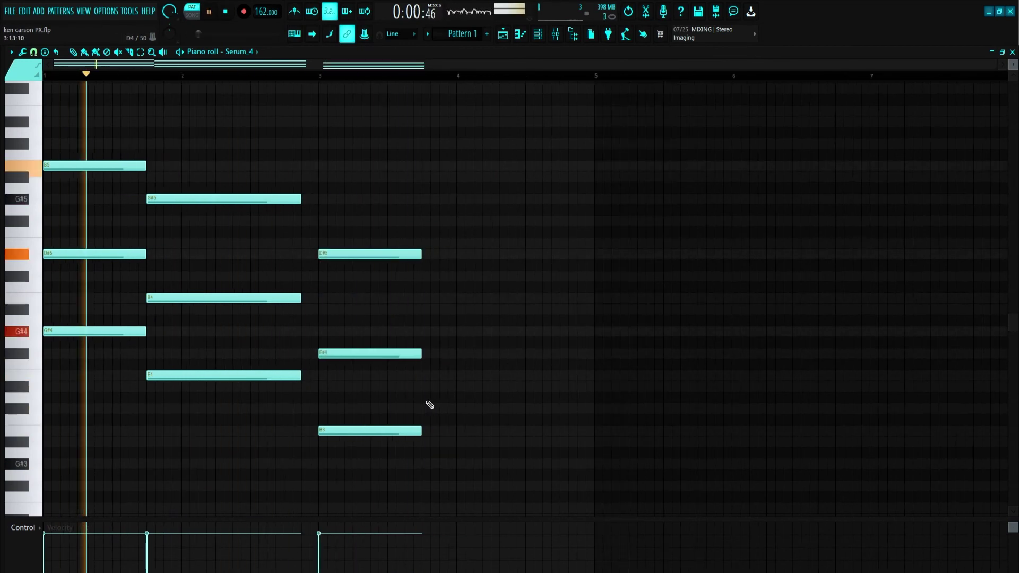
mouse_move(425, 407)
mouse_down()
mouse_move(430, 384)
mouse_move(434, 413)
mouse_up()
key(space)
click(427, 376)
key(space)
click(427, 332)
ctrl+click(454, 380)
key(ctrl+Up)
scroll(180, 220, up, 2)
key(space)
Start a melody above the first chord with C#6 and F#6 notes, and undo the last two edits
click(74, 212)
click(108, 176)
mouse_move(208, 210)
mouse_down()
mouse_move(102, 210)
mouse_move(104, 233)
mouse_up()
click(137, 188)
scroll(108, 228, up, 2)
scroll(112, 229, up, 1)
key(ctrl+z)
key(ctrl+z)
Continue the opening melody with F#6, D#6 and C#6 notes above the first two chords
scroll(135, 223, up, 2)
click(100, 179)
click(132, 200)
key(space)
drag(133, 201, 135, 211)
click(198, 233)
click(329, 234)
key(space)
key(space)
key(space)
click(362, 212)
click(392, 179)
key(ctrl+z)
key(ctrl+z)
key(ctrl+z)
Place an F#6 melody note in bar 2 and adjust its timing against playback
key(space)
key(space)
click(394, 178)
key(space)
key(space)
drag(414, 179, 341, 179)
key(space)
key(space)
key(space)
Follow the bar 2 F#6 with a D#6 note and adjust its timing against playback
click(406, 212)
key(space)
key(space)
key(space)
drag(446, 212, 414, 212)
key(space)
key(space)
Add a B5 note near the end of bar 2, extend it towards bar 3, and play the melody back
click(456, 257)
key(space)
right_click(456, 257)
drag(463, 258, 511, 257)
key(space)
scroll(468, 258, down, 2)
key(space)
key(space)
key(space)
key(space)
click(268, 213)
key(space)
key(space)
key(space)
right_click(280, 214)
key(space)
click(398, 234)
right_click(399, 234)
key(space)
key(space)
Add consecutive C#6 and B5 melody notes above the third chord in bar 3 and play them back
click(161, 234)
click(399, 234)
click(427, 255)
key(space)
key(space)
click(462, 213)
key(space)
key(space)
click(476, 256)
scroll(472, 260, up, 1)
key(space)
right_click(454, 213)
key(space)
right_click(480, 256)
scroll(473, 257, down, 2)
key(space)
key(space)
click(414, 234)
click(430, 256)
click(413, 256)
click(431, 289)
scroll(440, 282, up, 1)
key(space)
key(space)
right_click(433, 288)
right_click(414, 256)
Shorten the D#6 note in bar 2, and place a B5 above the fourth chord lengthened up to bar 4
drag(247, 214, 229, 214)
scroll(408, 270, up, 1)
click(416, 289)
key(space)
key(space)
drag(423, 290, 443, 291)
Place a melody note at the start of bar 4, move it up to G#6, and add an F#6 after it
click(446, 211)
key(space)
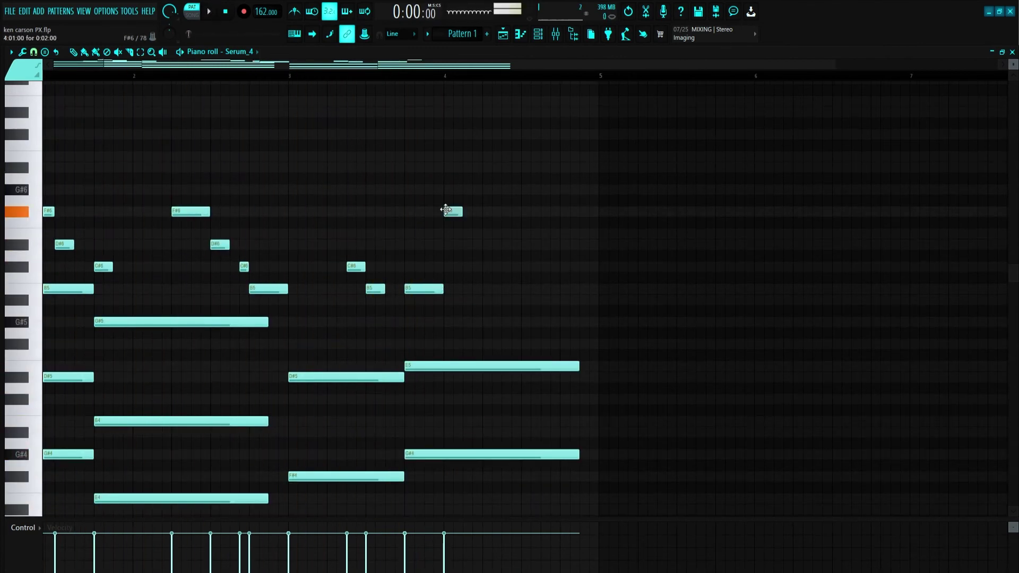
scroll(459, 262, up, 2)
key(space)
mouse_move(454, 276)
mouse_down()
mouse_move(447, 246)
mouse_move(447, 257)
mouse_up()
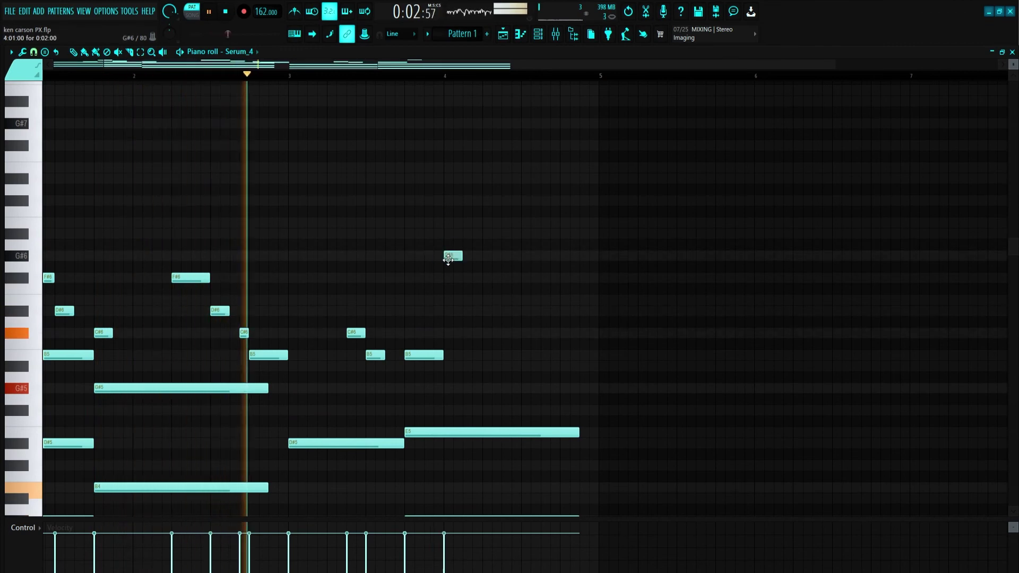
click(486, 283)
key(space)
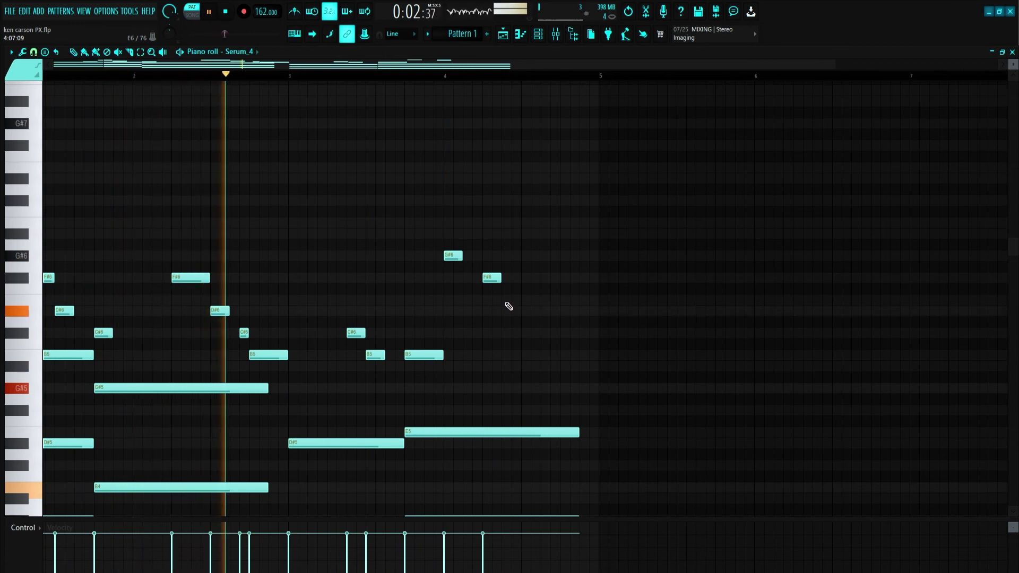
Finish the descending bar 4 run with D#6 directly after the F#6, C#6 and a final B5, and review the melody
click(521, 310)
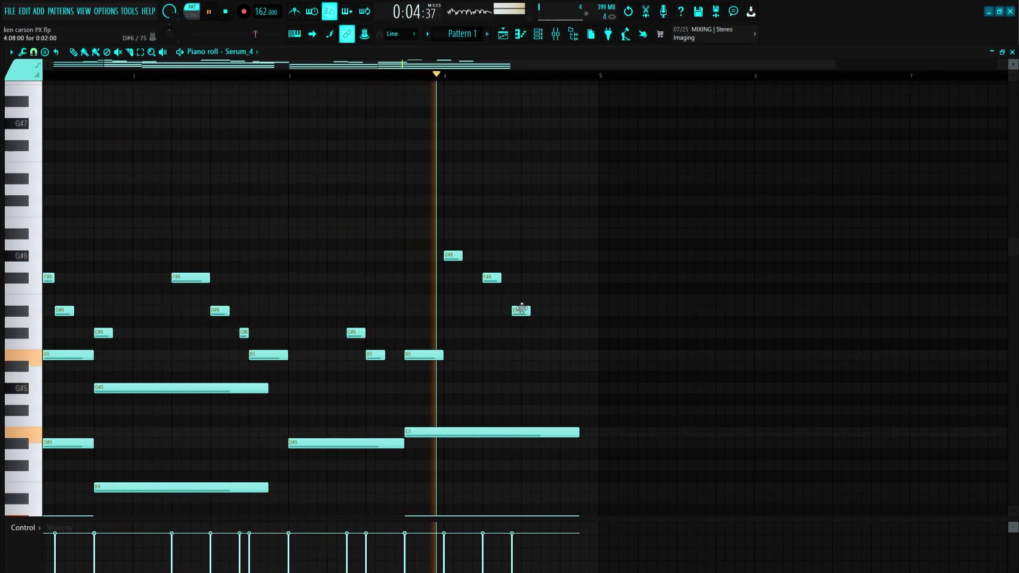
drag(522, 309, 512, 310)
click(530, 333)
key(space)
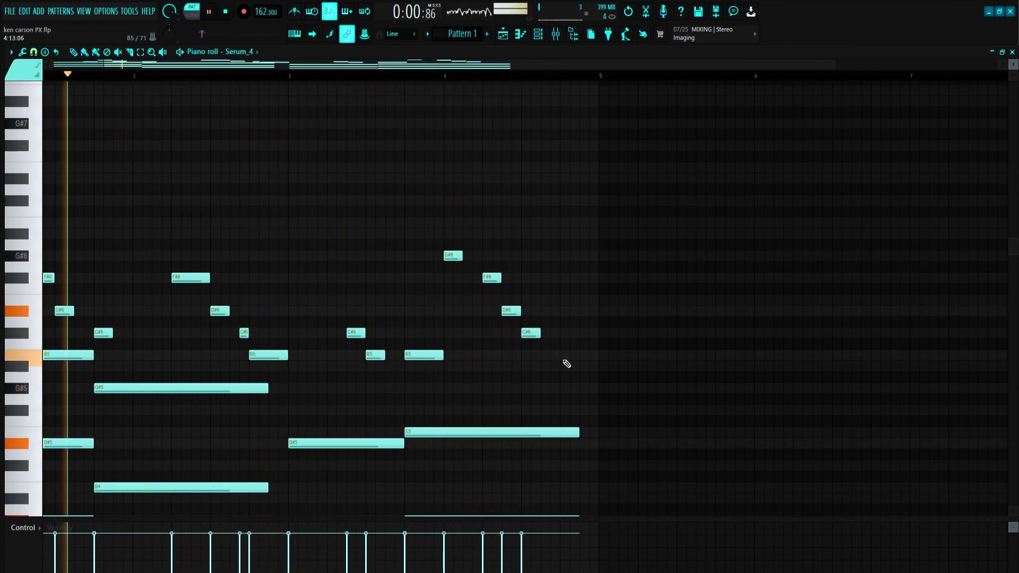
click(565, 357)
scroll(339, 368, down, 2)
scroll(219, 425, down, 4)
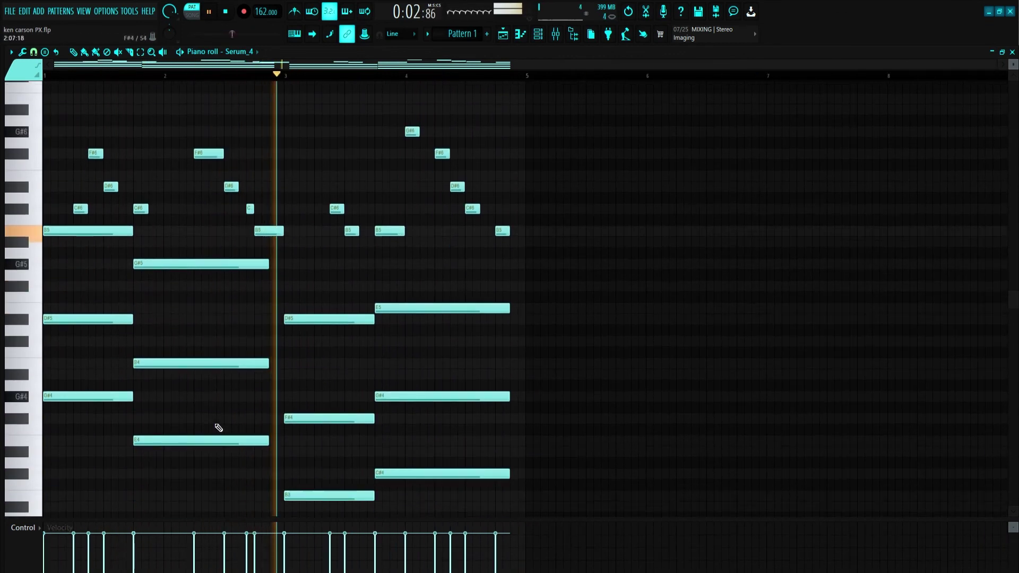
scroll(218, 425, up, 3)
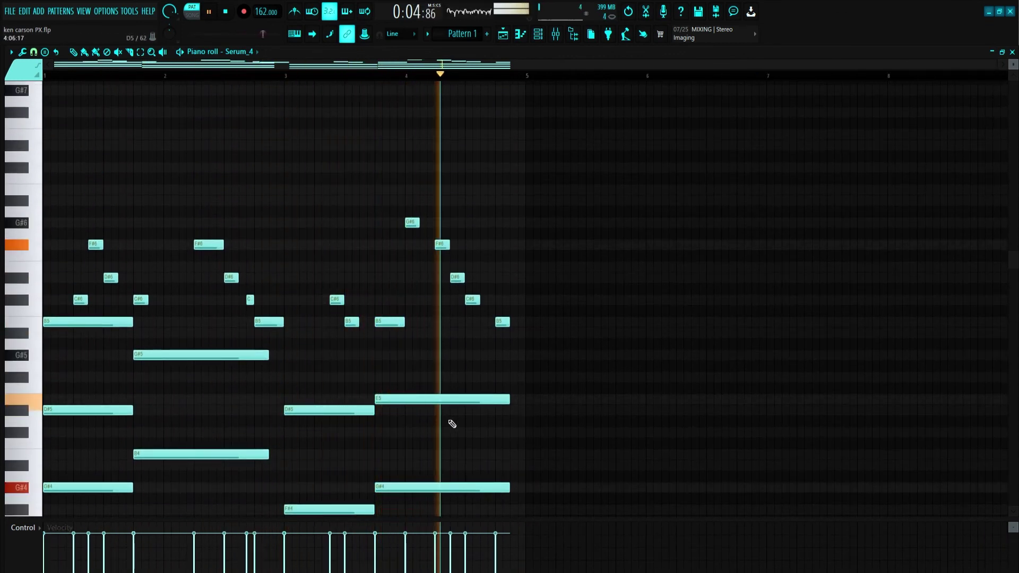
scroll(439, 412, up, 2)
scroll(496, 370, up, 1)
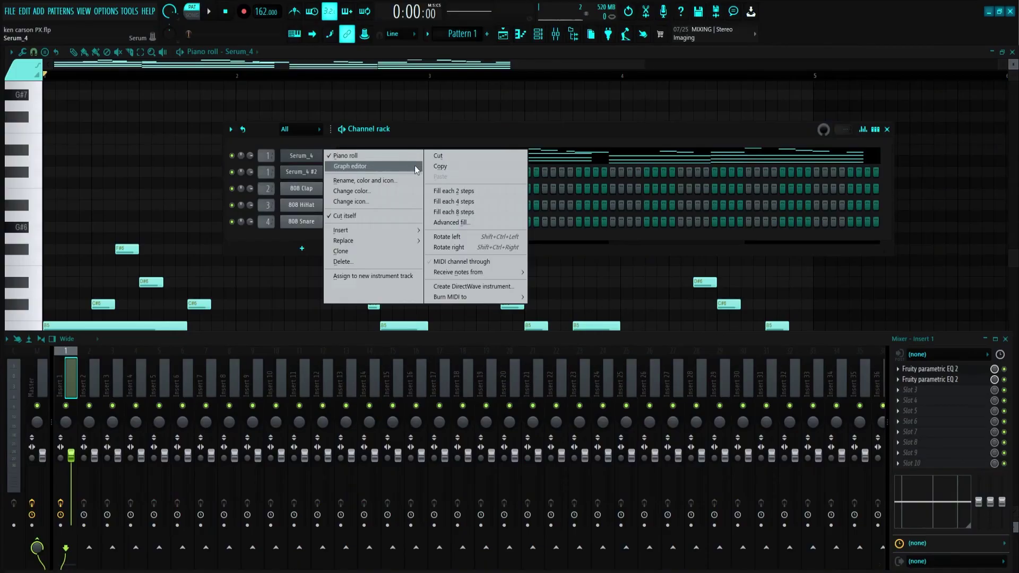
Copy the chord and melody notes from the Serum_4 channel into the Serum_4 #2 channel
click(441, 165)
right_click(323, 169)
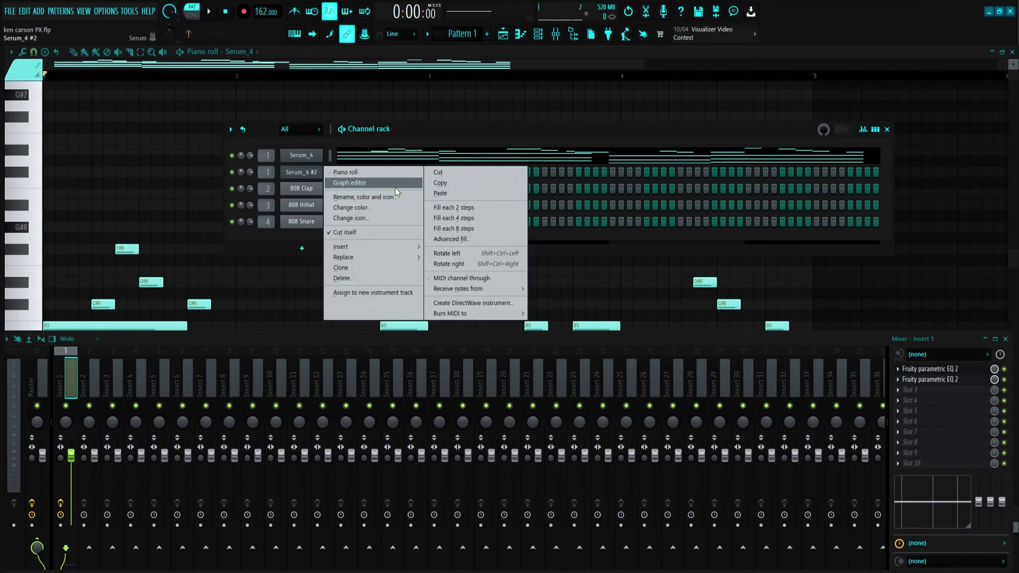
click(441, 193)
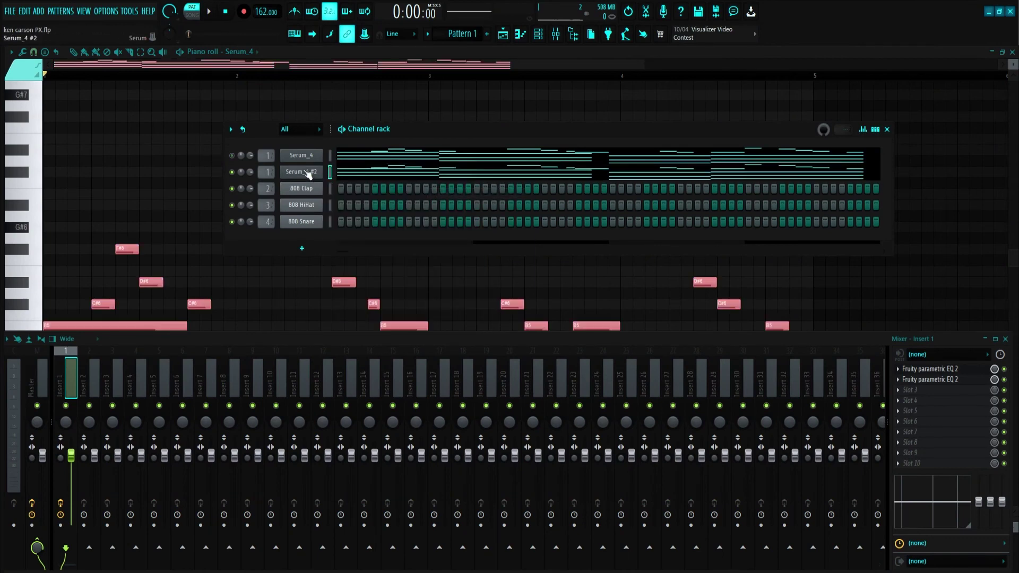
Filter Serum_4 #2's presets to the Chord category sorted by rating, and play the pattern with CH - Bluetooth loaded
click(307, 173)
click(442, 164)
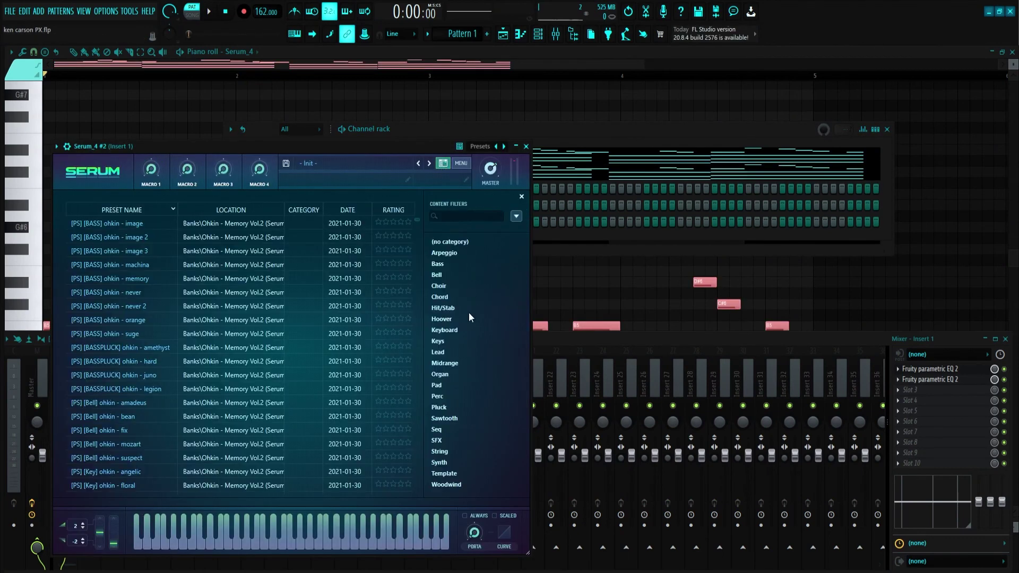
click(443, 297)
click(390, 213)
click(230, 240)
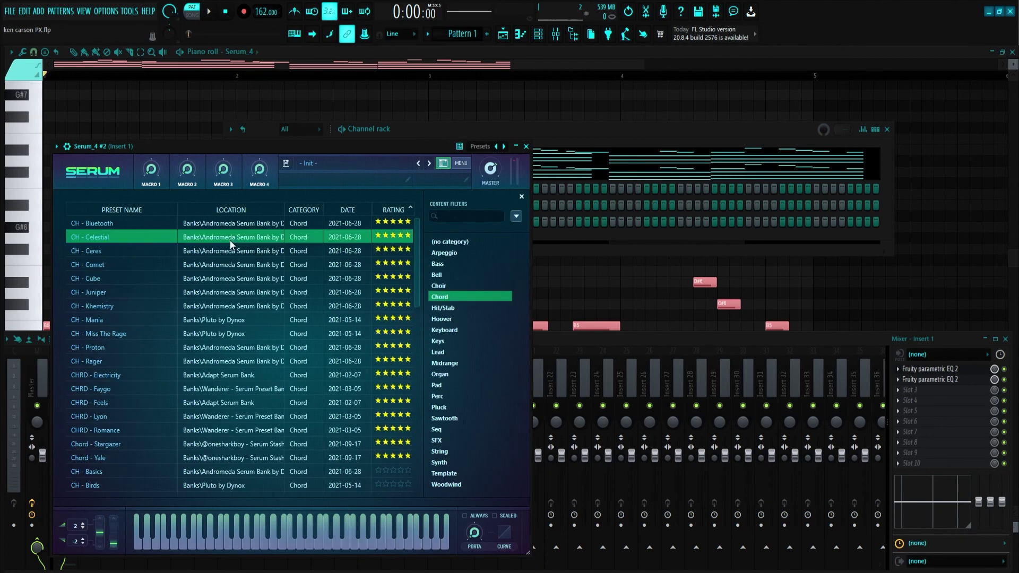
click(151, 226)
key(space)
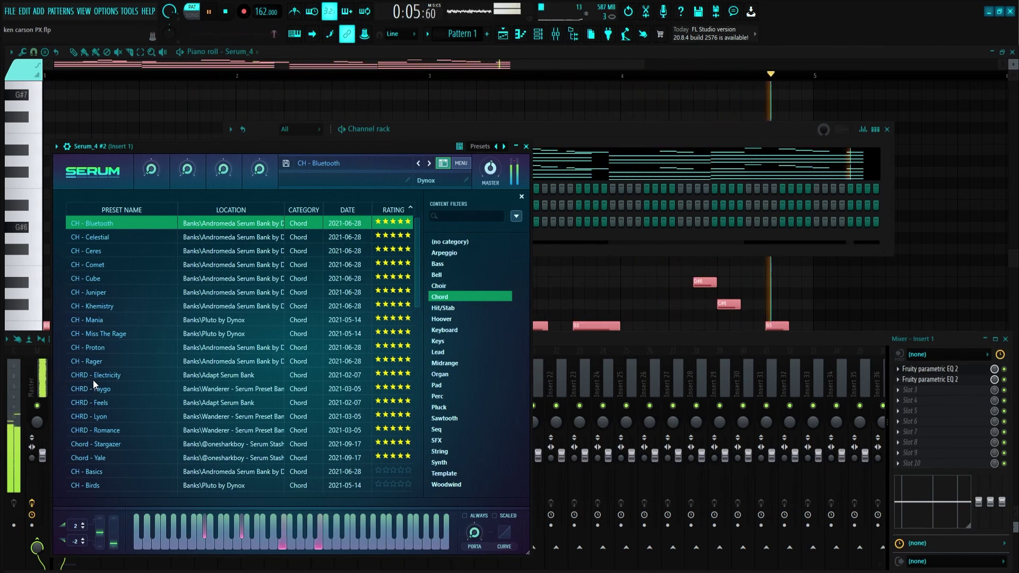
Audition the five-star chord presets during playback, load CH - Ceres in Serum_4 #2, and close the synth
click(107, 239)
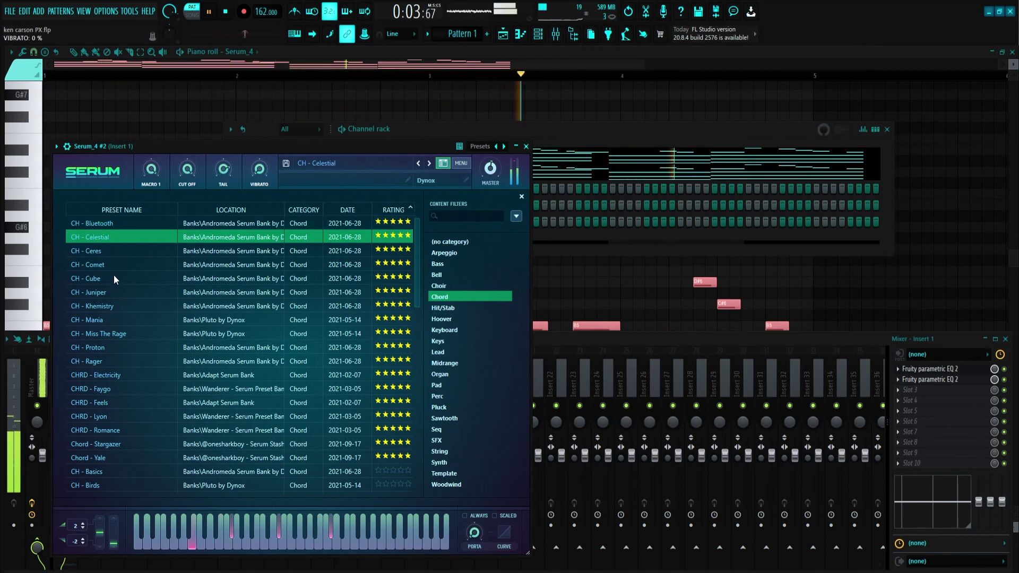
click(108, 252)
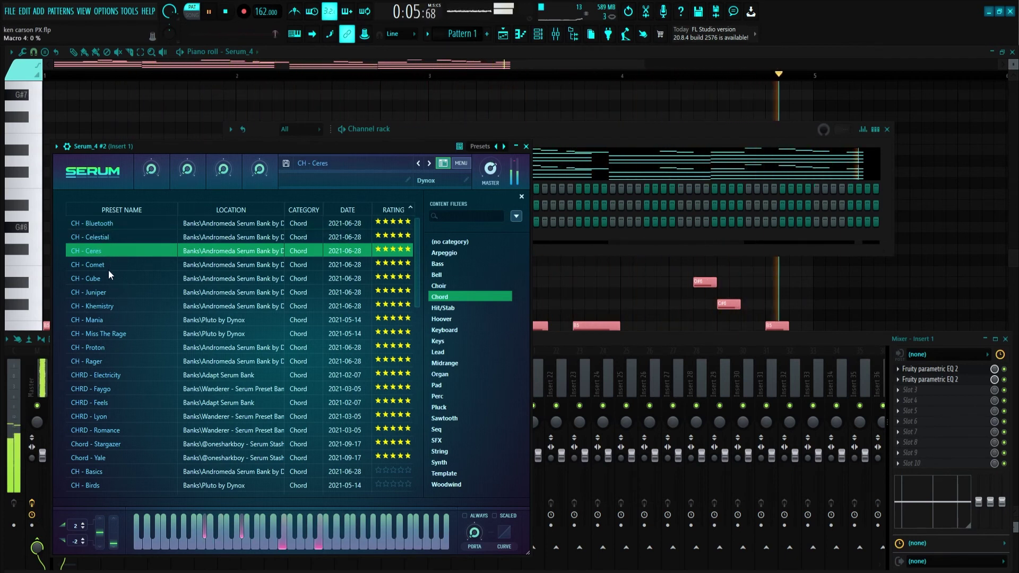
click(104, 279)
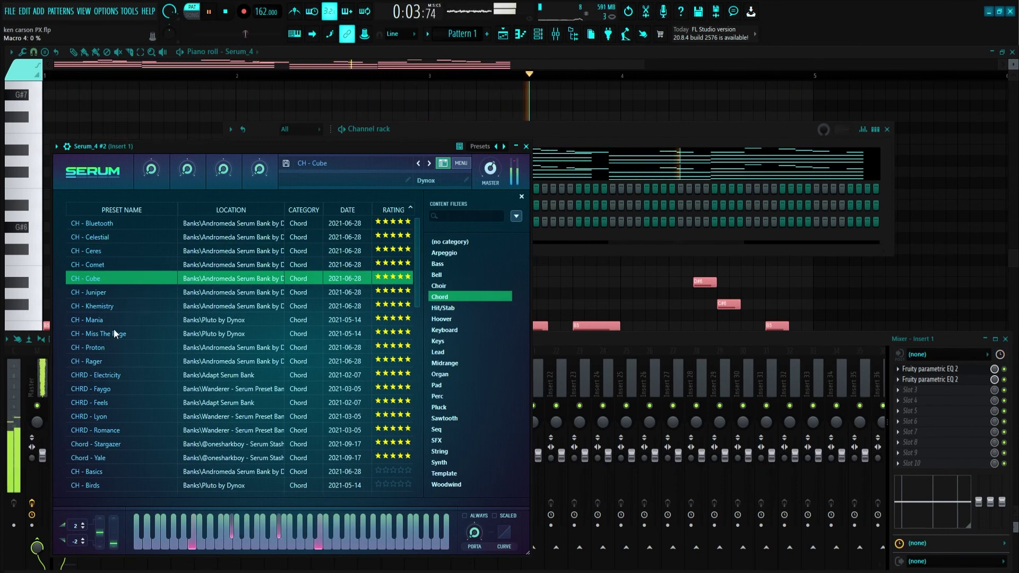
click(113, 443)
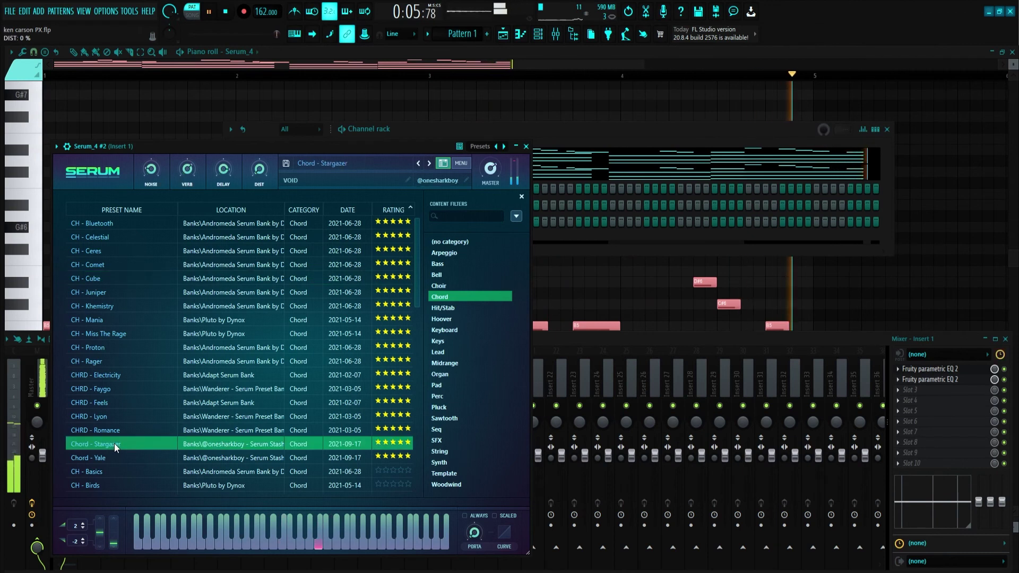
click(106, 458)
click(103, 430)
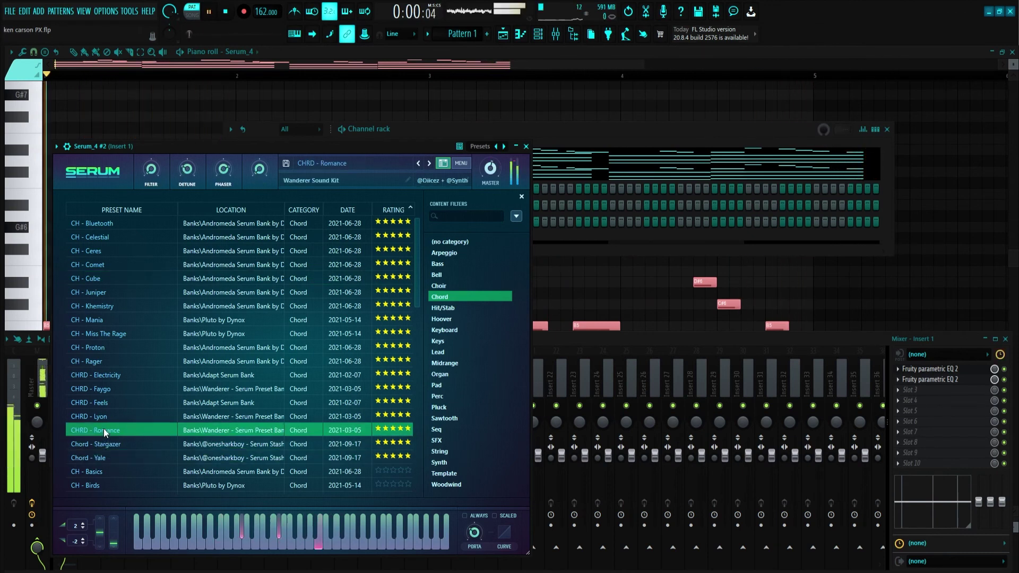
click(112, 391)
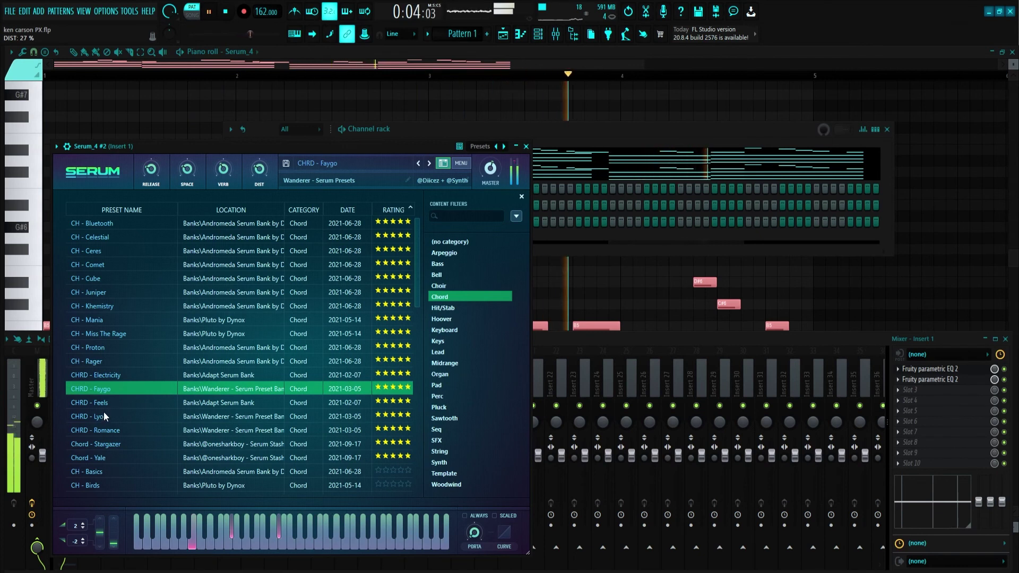
click(104, 412)
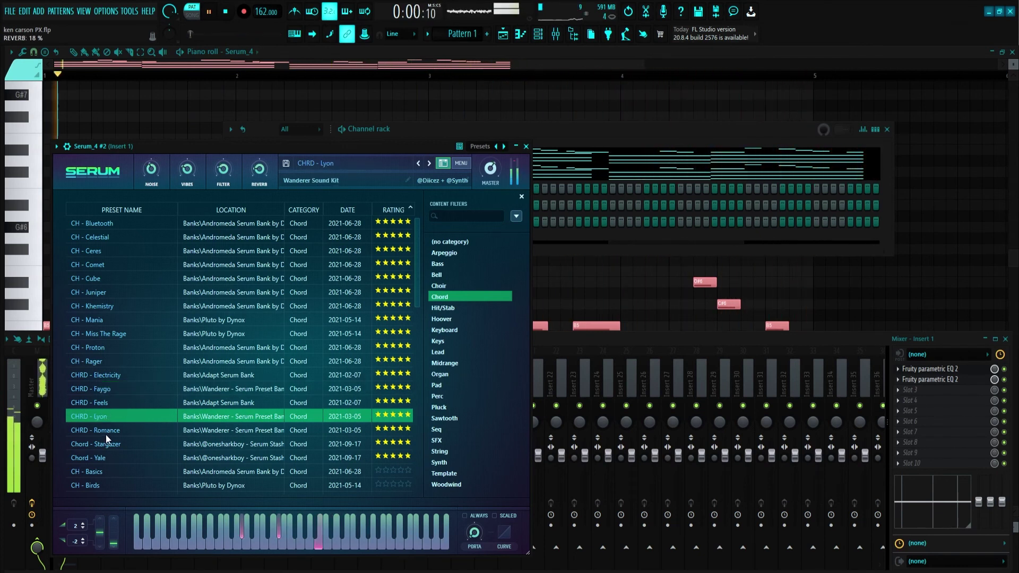
click(106, 430)
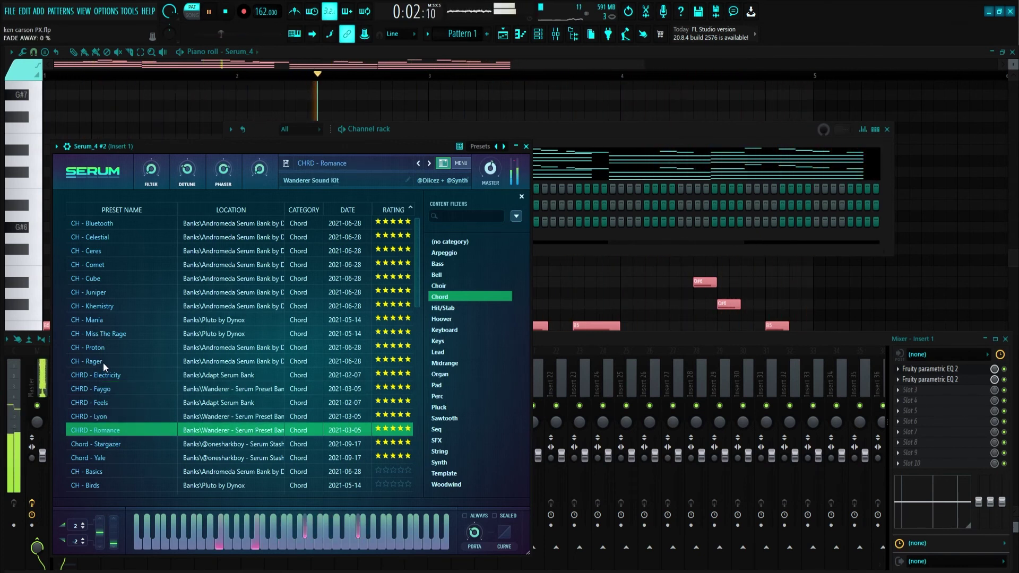
click(114, 279)
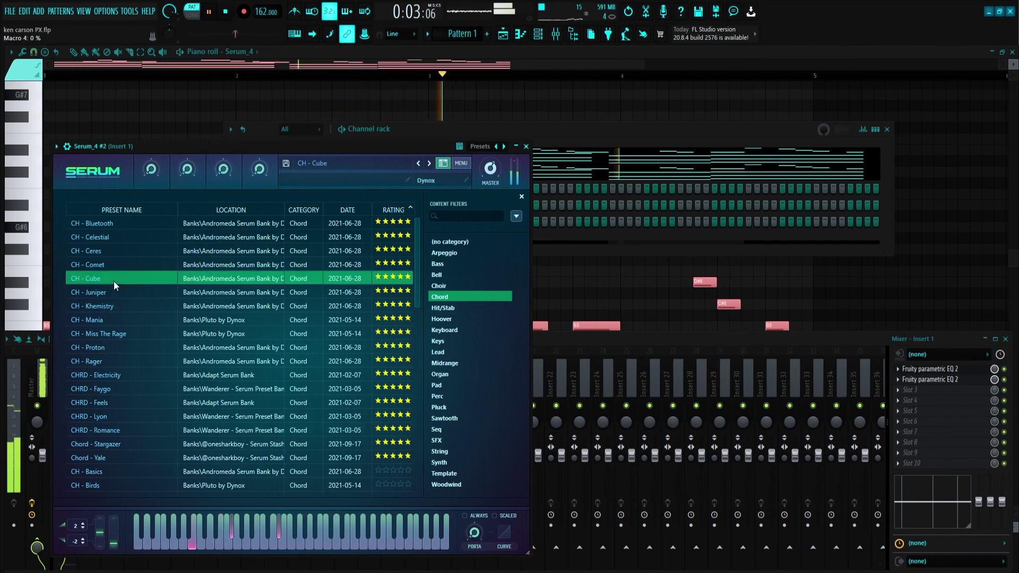
click(109, 253)
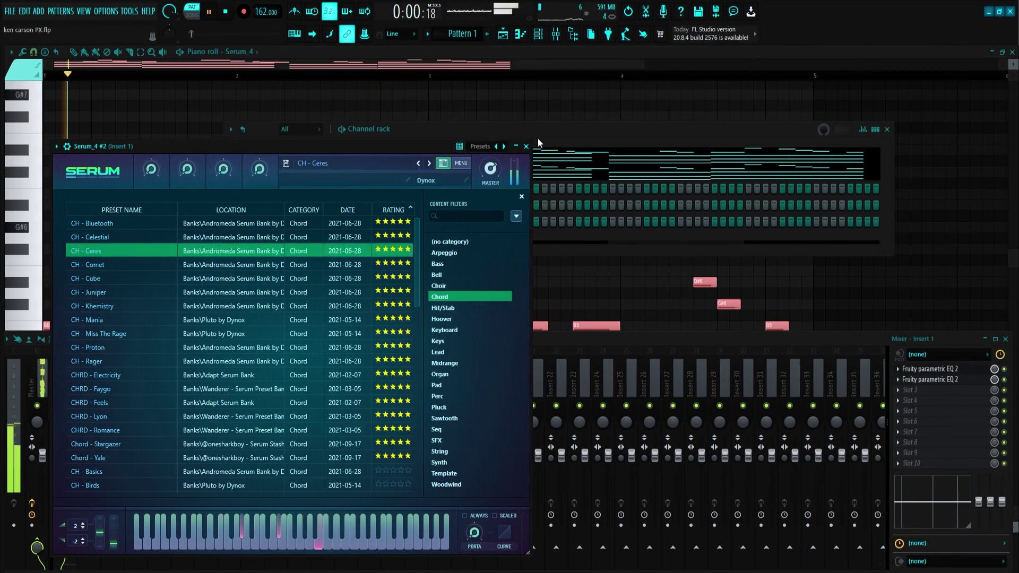
click(526, 146)
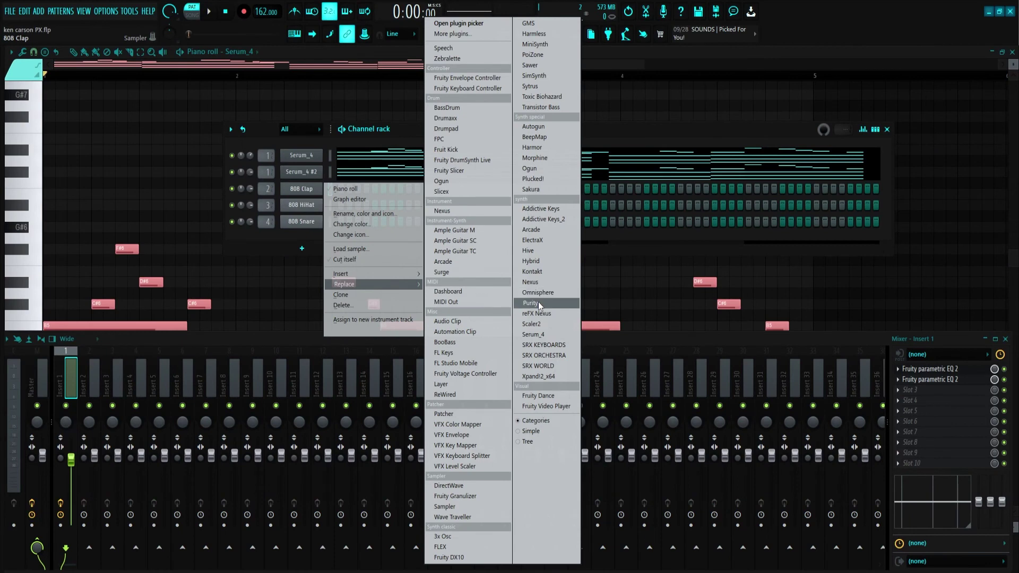
Replace the 808 Clap channel with Purity and load its Lead Synth preset Simple Saw
click(538, 301)
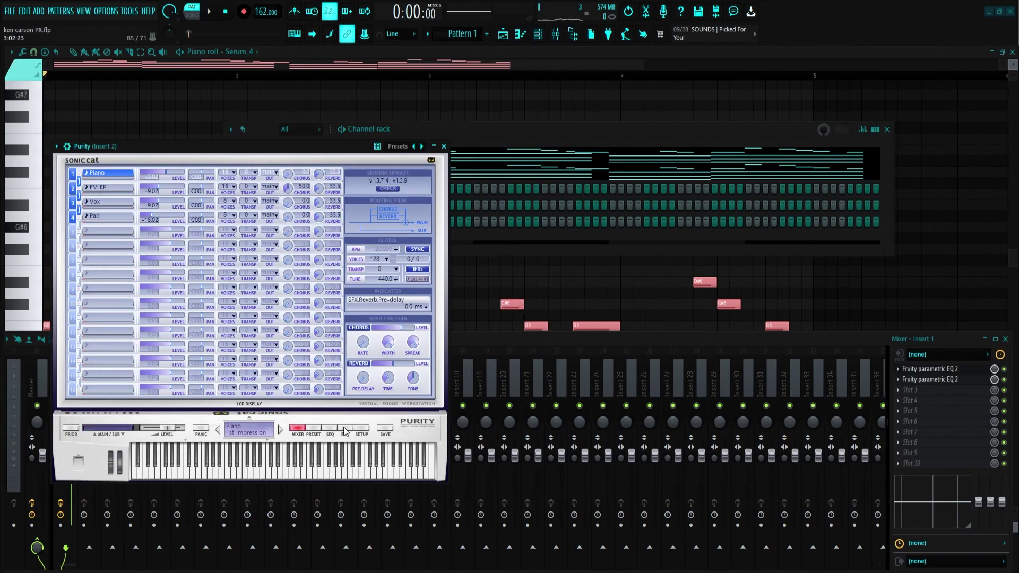
click(313, 427)
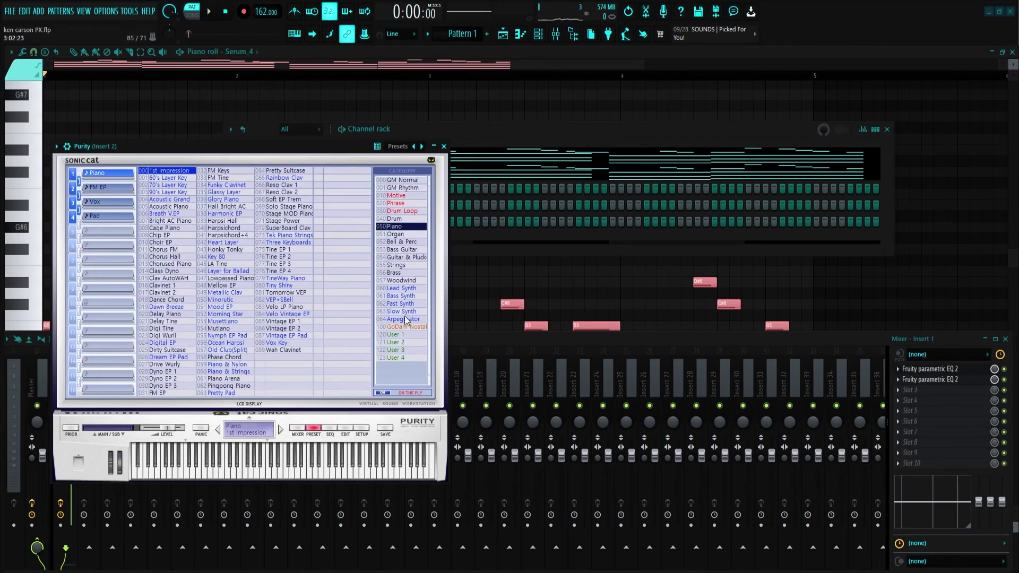
click(402, 288)
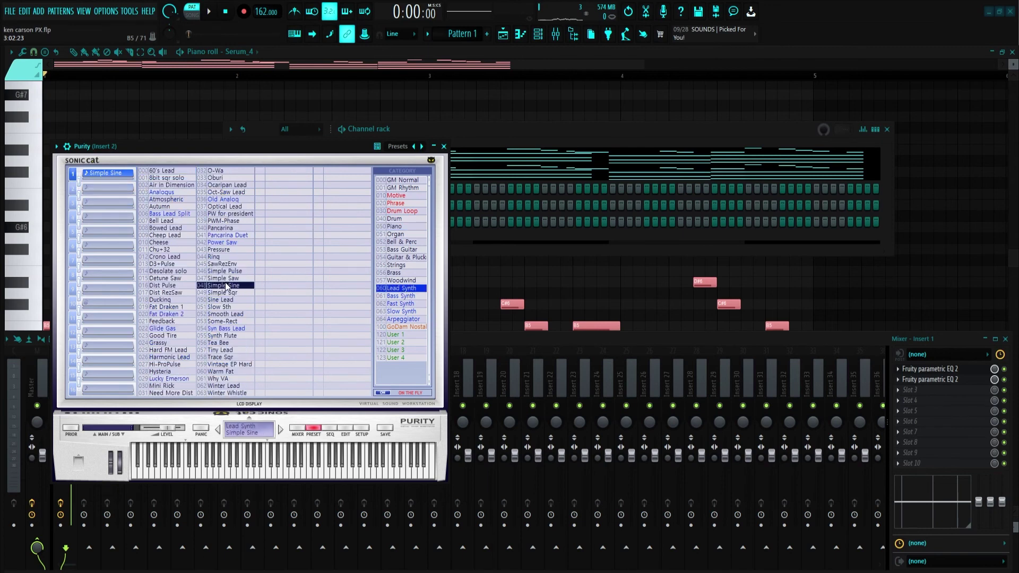
click(239, 279)
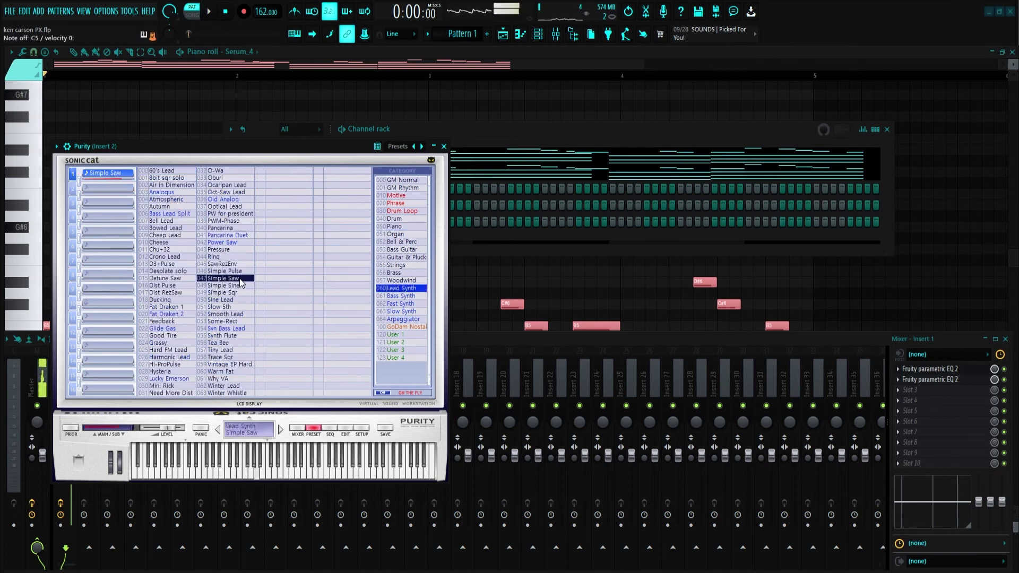
click(443, 146)
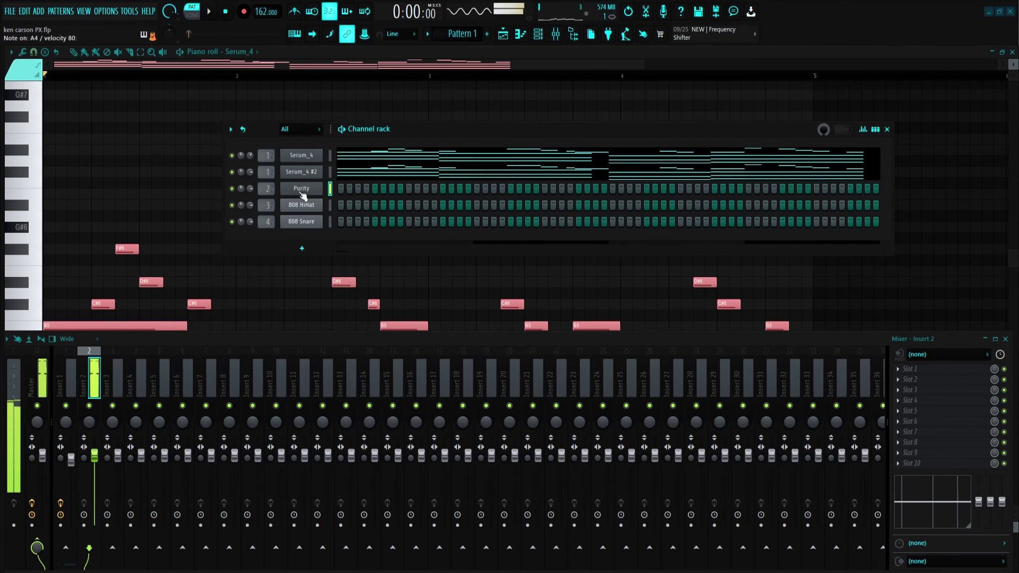
Start a Purity lead line in bar 1's piano roll with overlapping rising B5, C#6 and D#6 notes
right_click(301, 190)
click(341, 189)
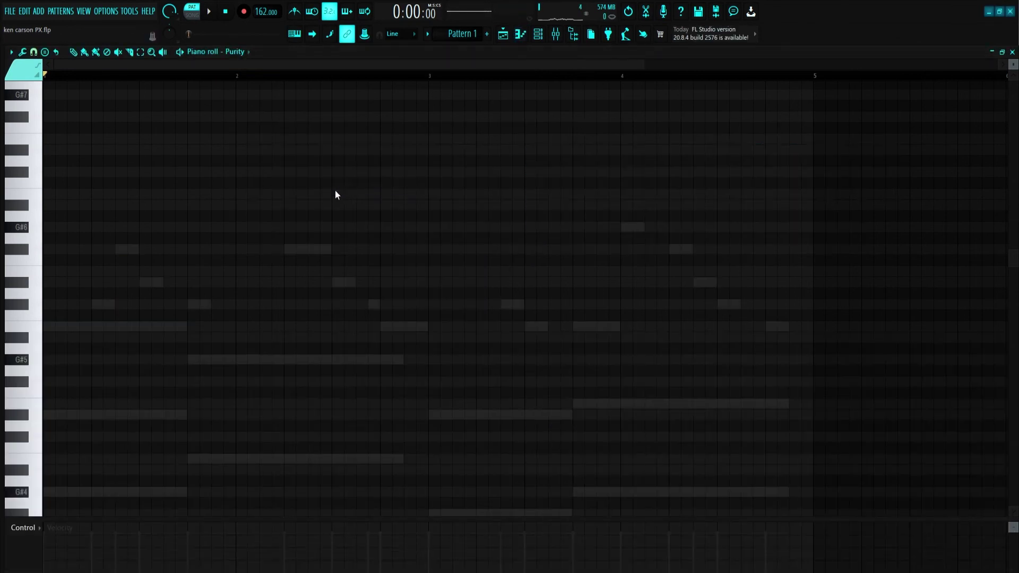
scroll(223, 261, down, 3)
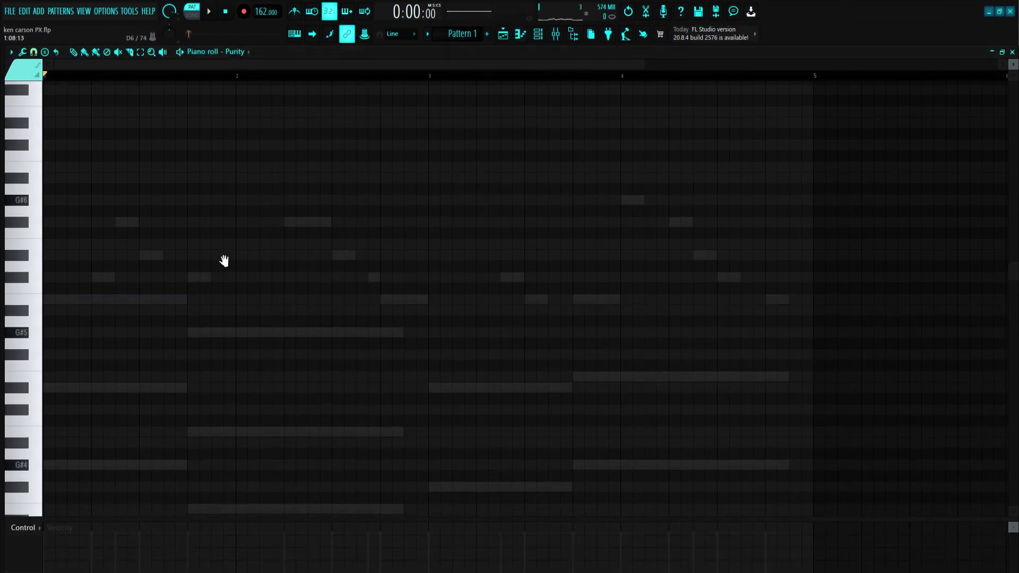
click(105, 293)
key(space)
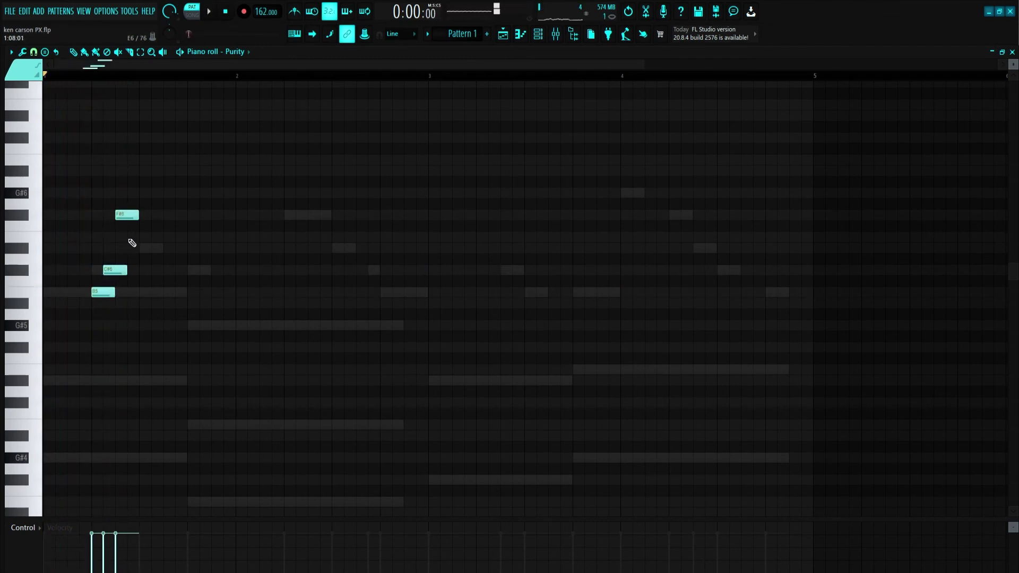
key(space)
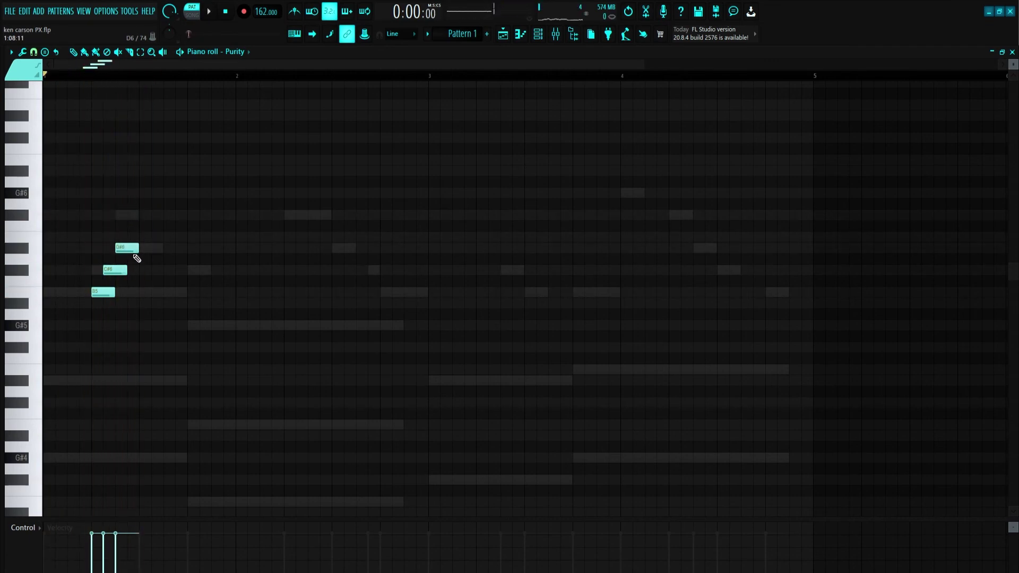
Lengthen the D#6 to four steps, and follow it with an overlapping five-step C#6 and a B5 reaching bar 2
key(space)
drag(138, 251, 167, 253)
key(space)
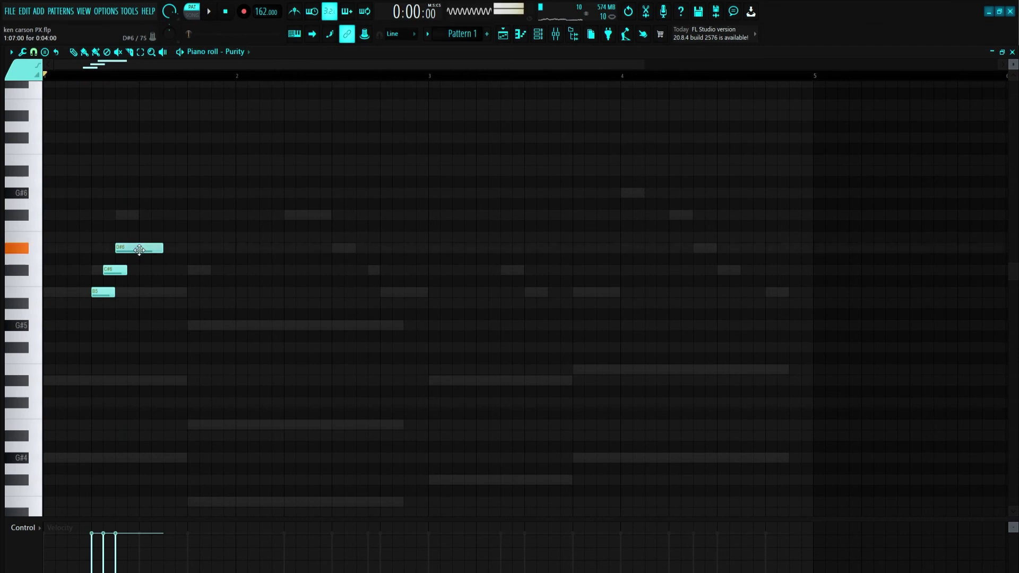
key(space)
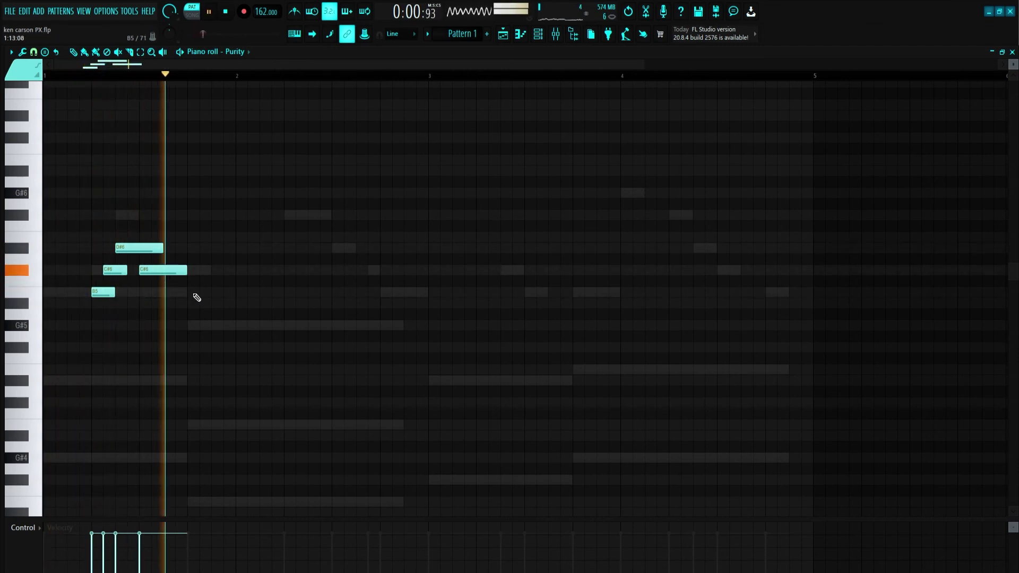
click(189, 292)
drag(182, 271, 195, 271)
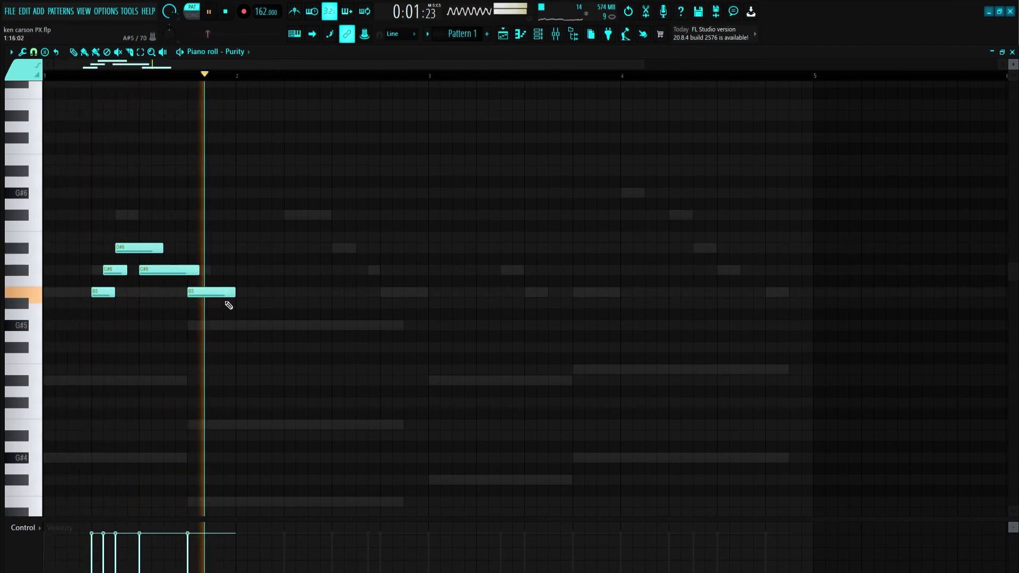
Add a two-step F#6 in bar 2 and, with snap at 1/4 step, a half-step G#5 directly below it
key(space)
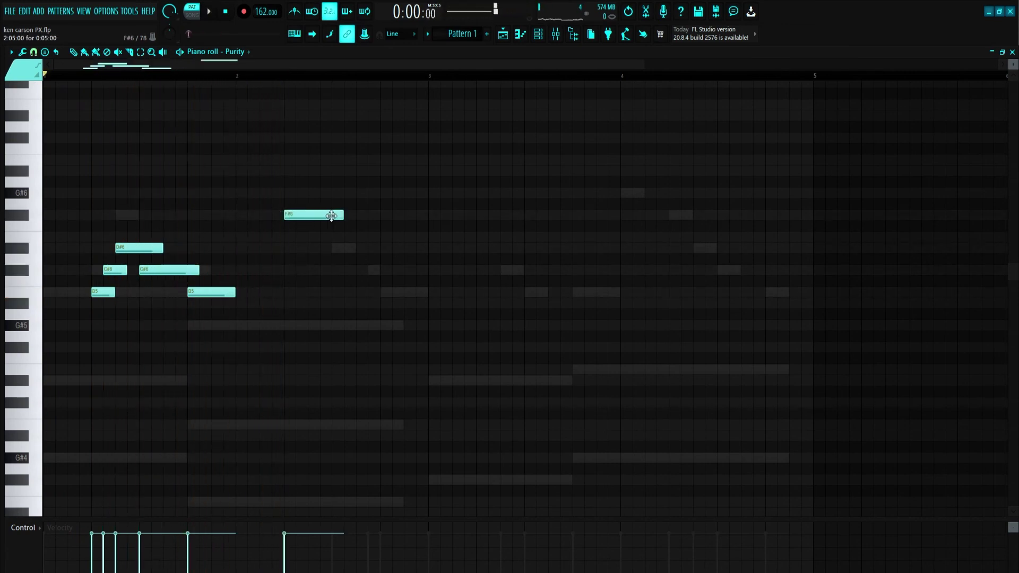
key(space)
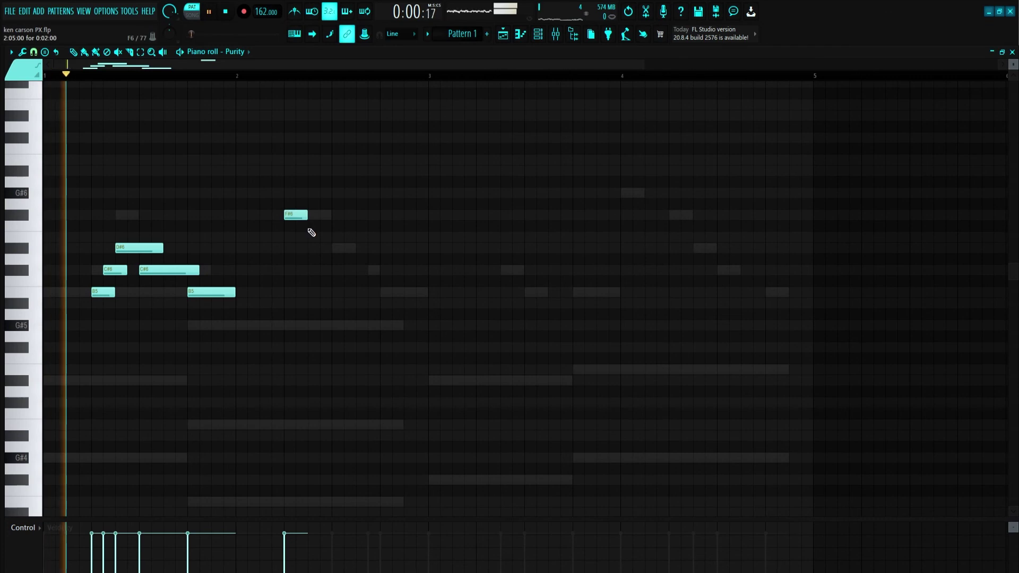
click(34, 50)
click(45, 118)
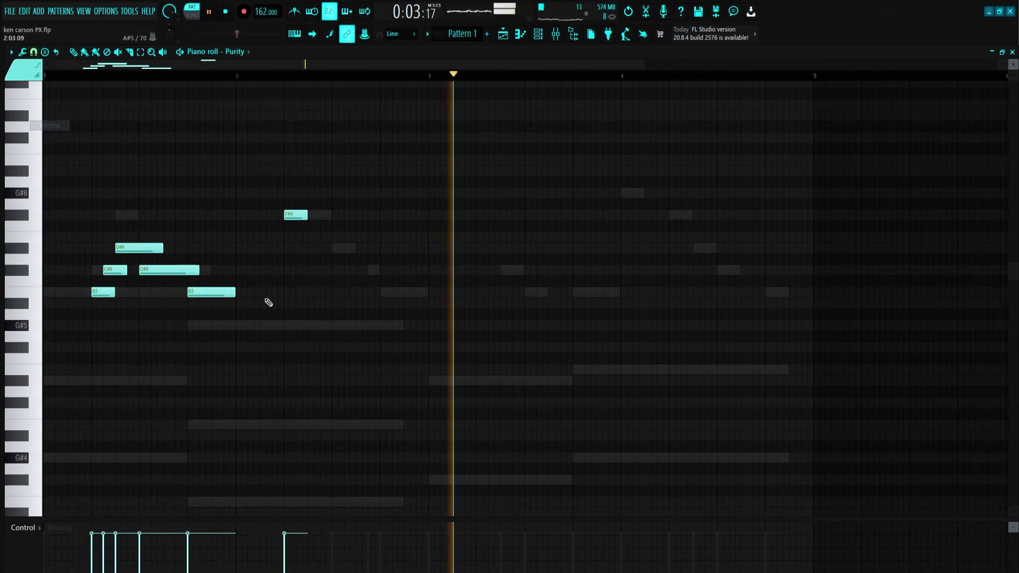
click(286, 326)
drag(306, 326, 288, 326)
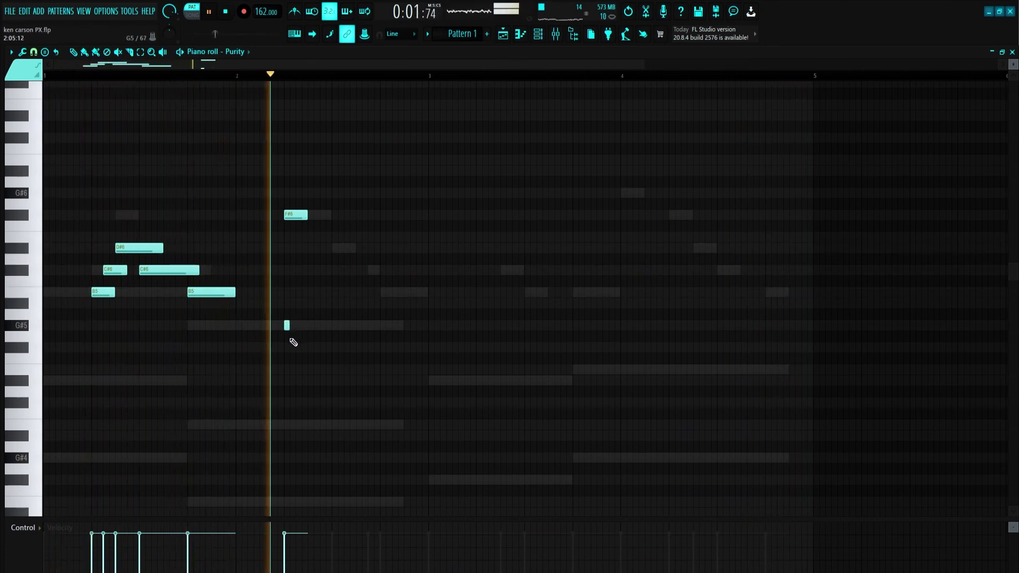
Set the snap back to Line, and add a two-step D#6 with a half-step B5 below it in bar 2
key(space)
click(33, 51)
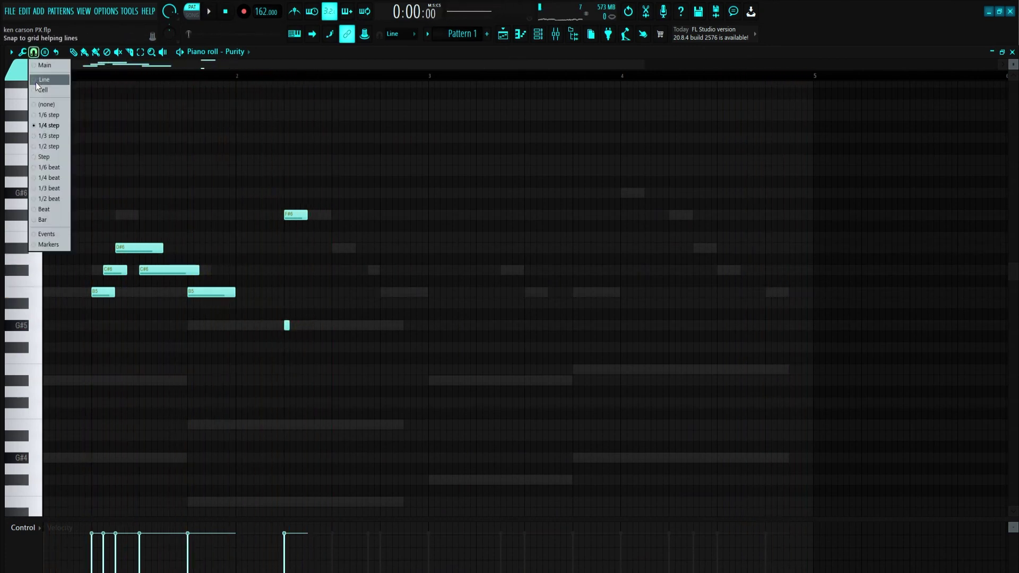
click(37, 82)
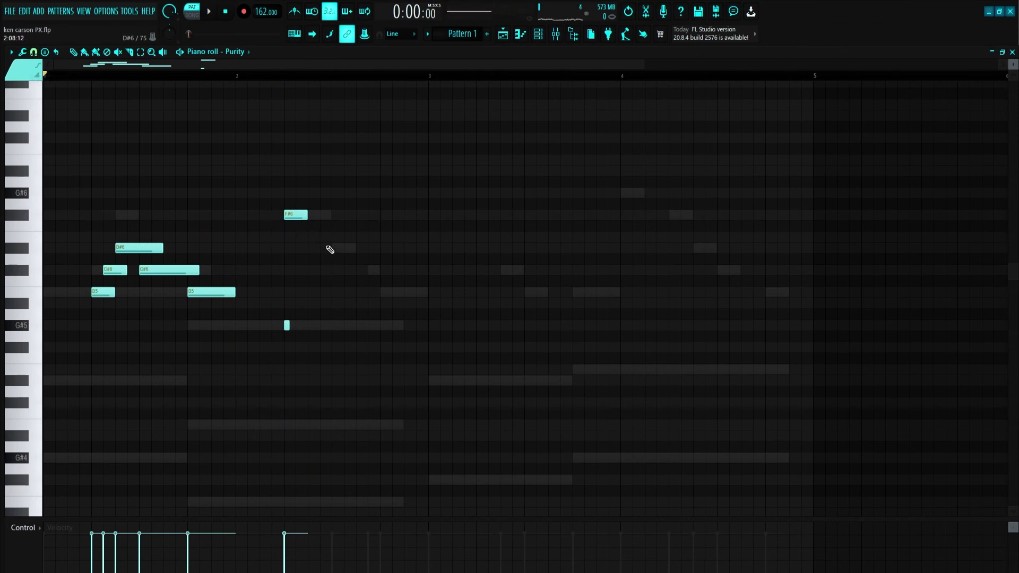
key(space)
click(333, 292)
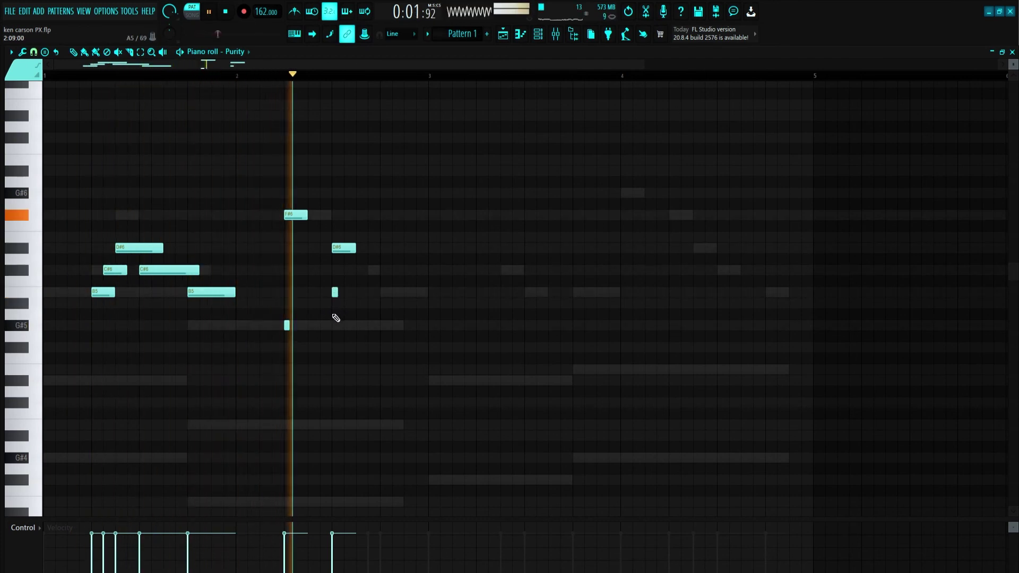
Shift the half-step B5 one step later, and finish bar 2 with a two-step C#6 and an overlapping four-step B5
drag(334, 292, 344, 293)
key(space)
key(space)
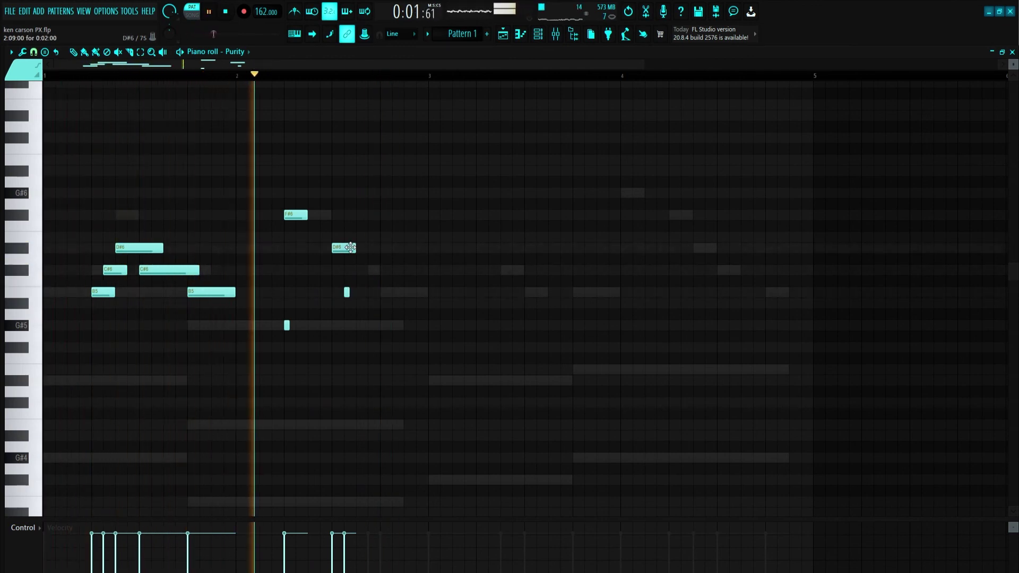
key(space)
key(space)
drag(402, 294, 426, 294)
key(space)
Change the Purity instrument to the Tiny Lead preset from the Lead Synth category
click(538, 34)
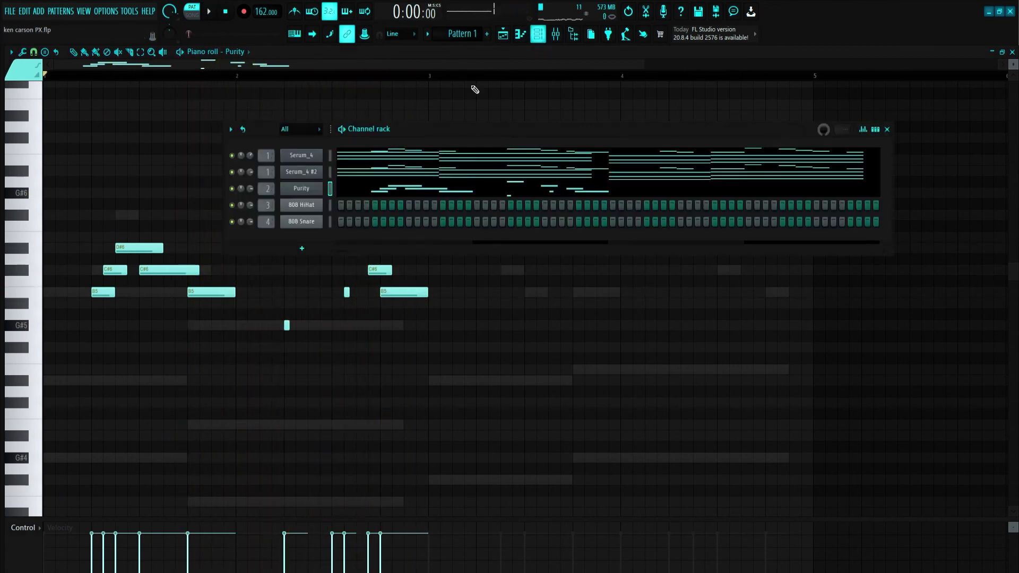
click(302, 188)
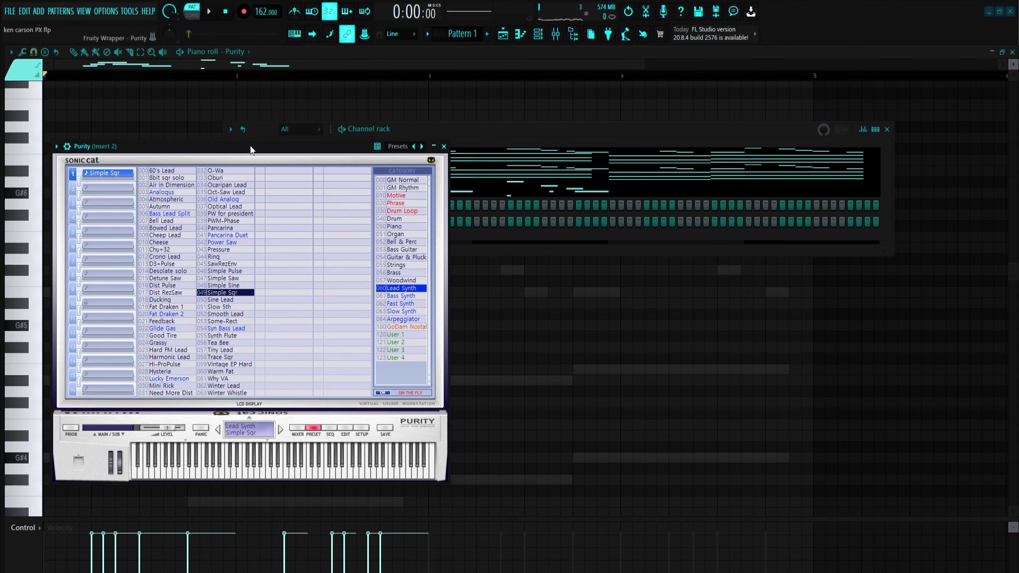
drag(249, 149, 296, 132)
key(space)
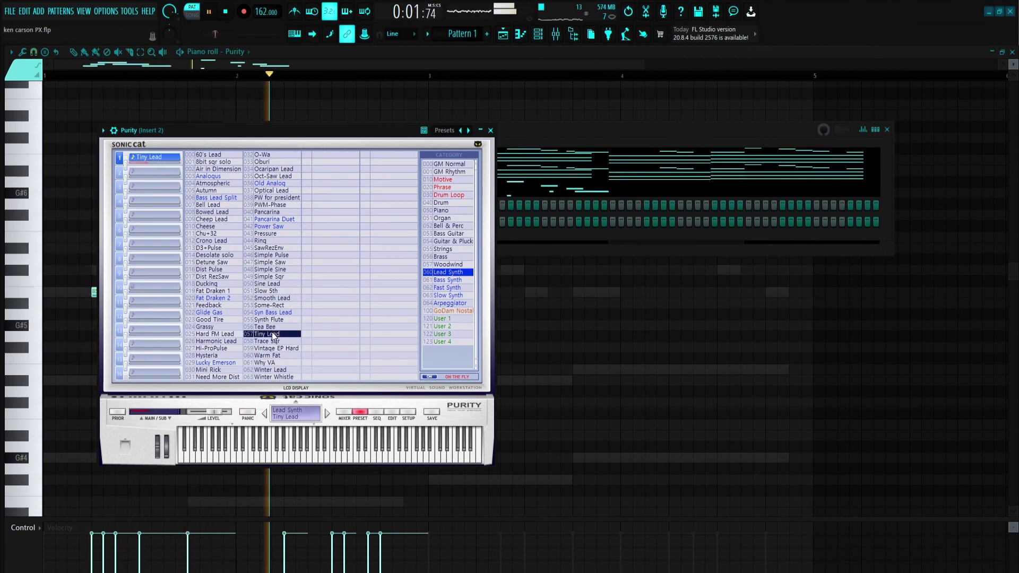
click(491, 130)
click(532, 54)
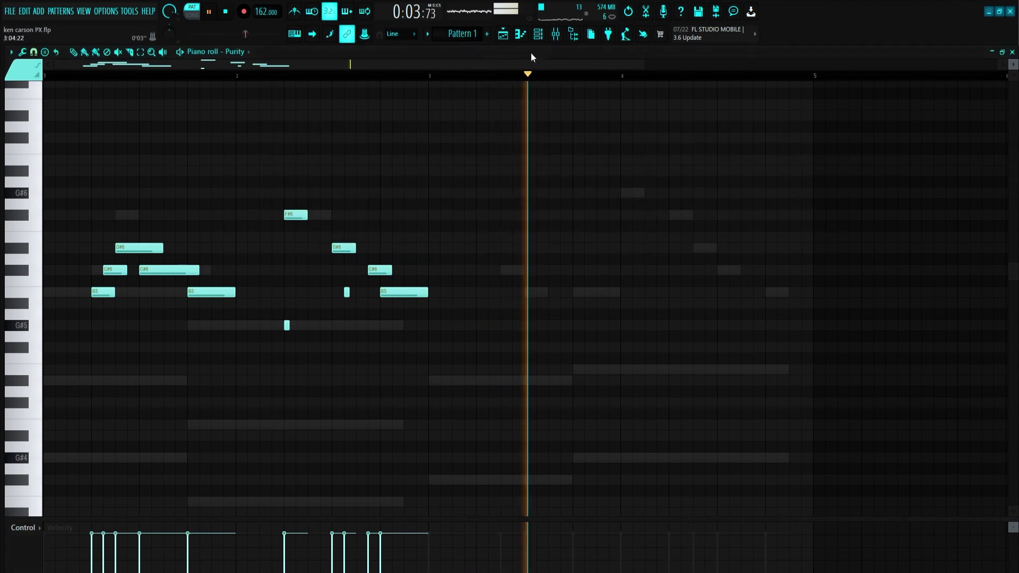
Set the mixer volume of Insert 2, the Purity track, to about 86%
key(space)
click(554, 36)
key(space)
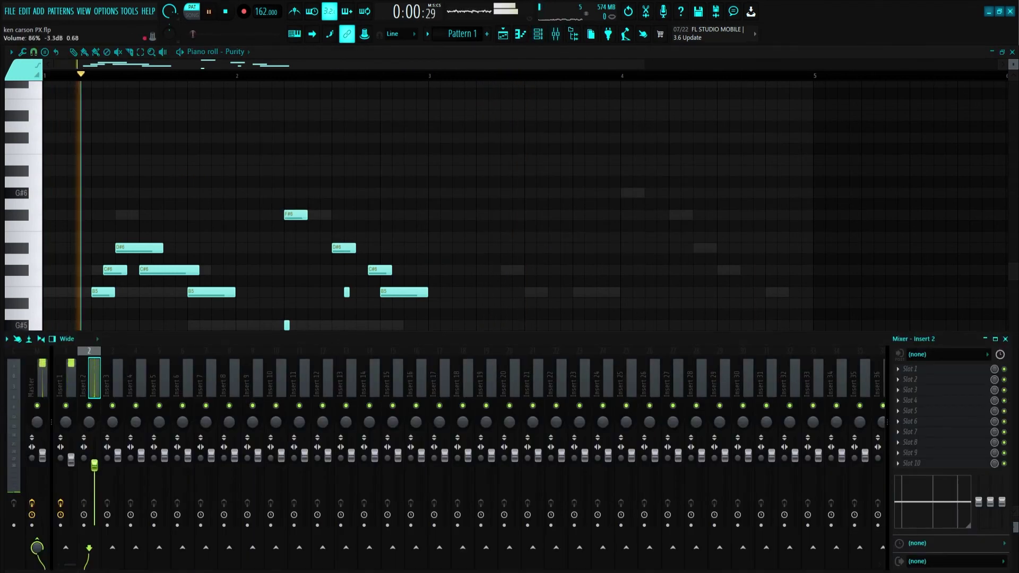
key(F9)
Put the half-step B5 in bar 2 back at the start of the D#6 above it, and audition the line
scroll(382, 310, up, 2)
key(space)
key(space)
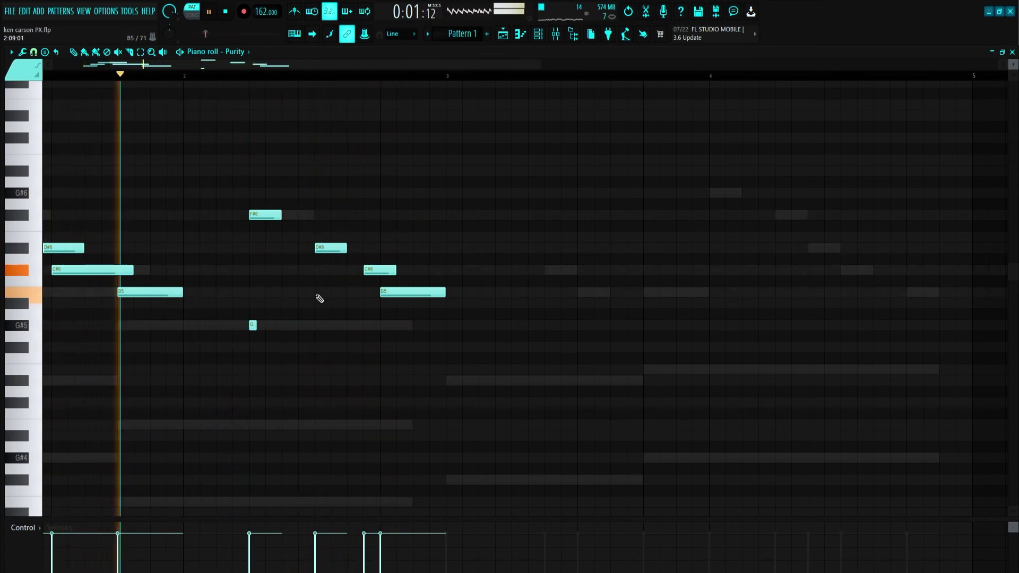
key(space)
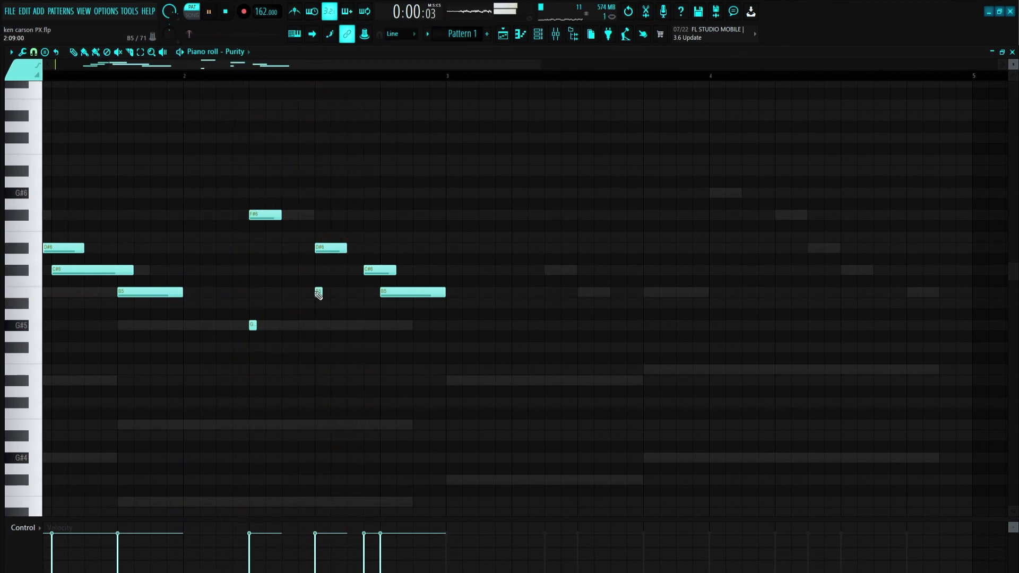
click(319, 292)
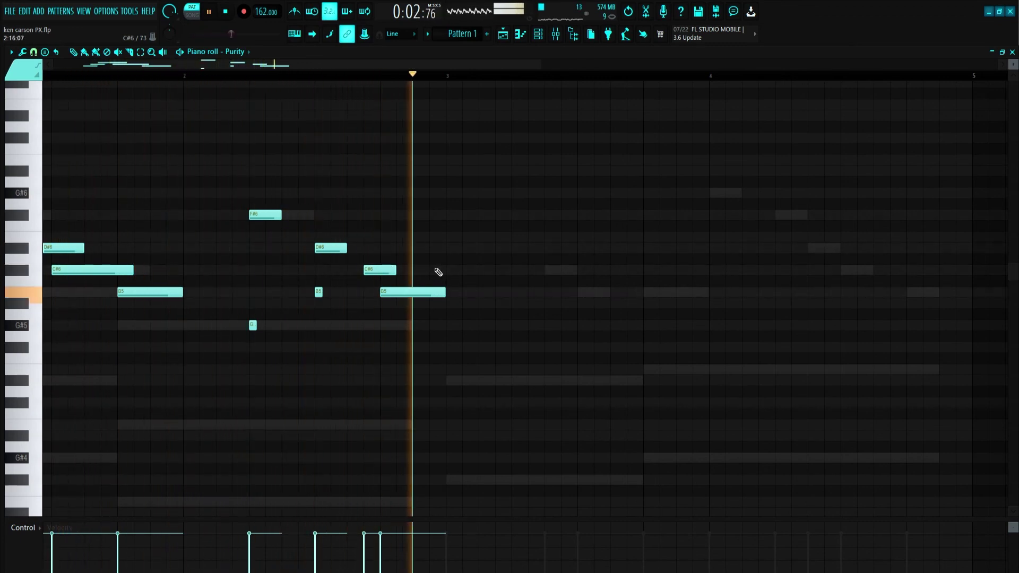
Add a two-step C#6 at the start of bar 3 and an overlapping C#6, B5, C#6 group from its seventh step
click(450, 270)
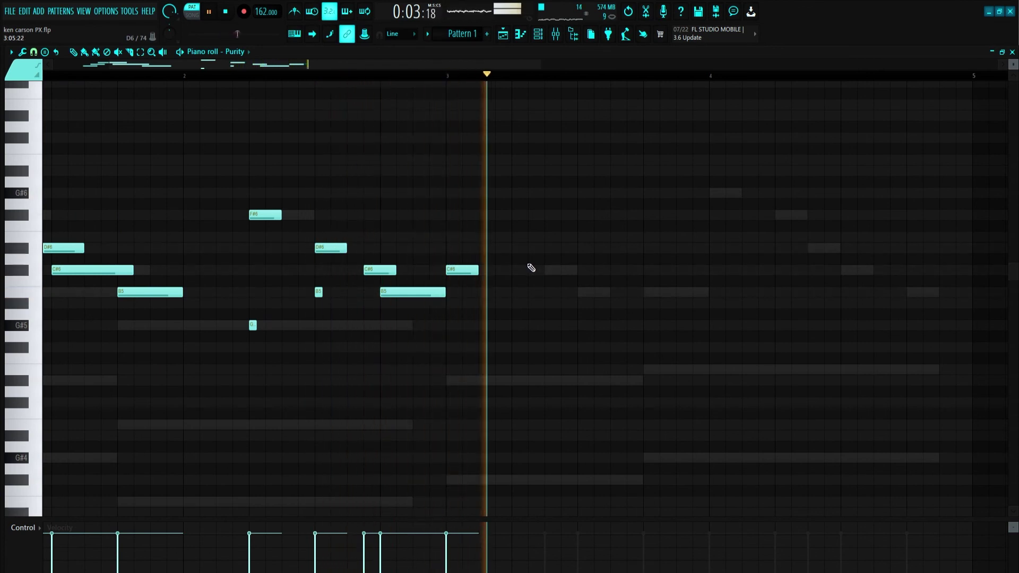
click(579, 292)
click(581, 271)
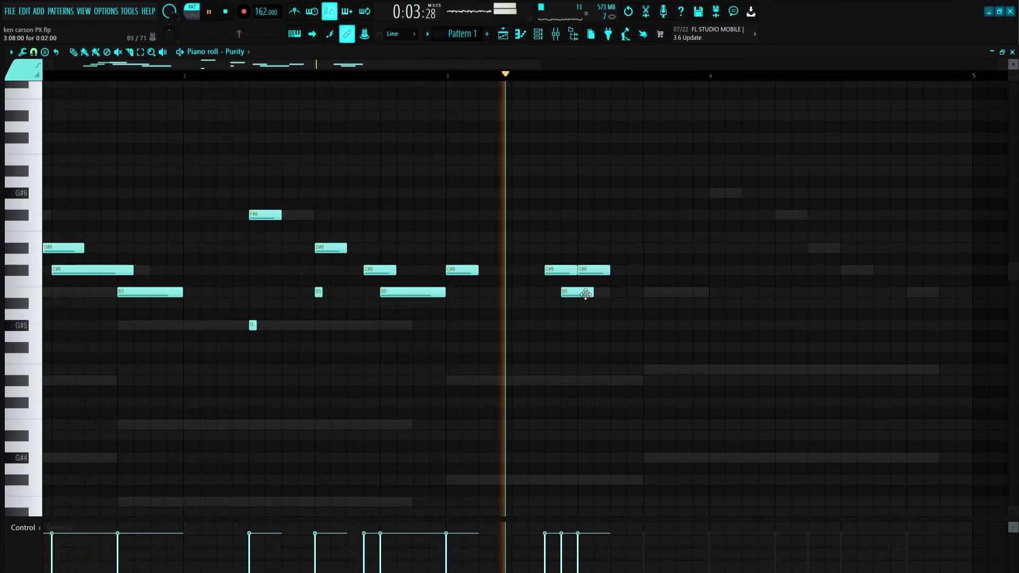
key(space)
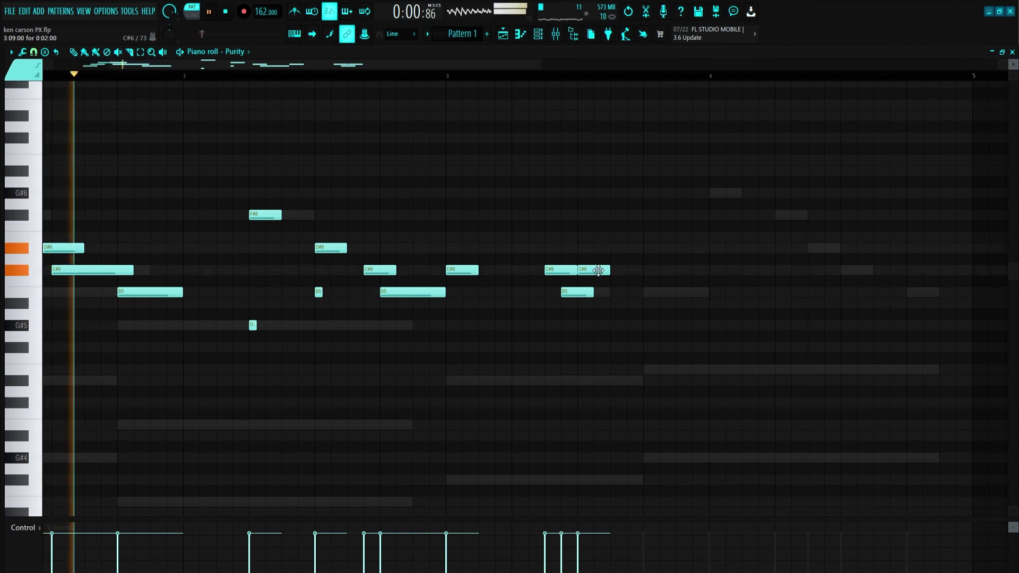
key(space)
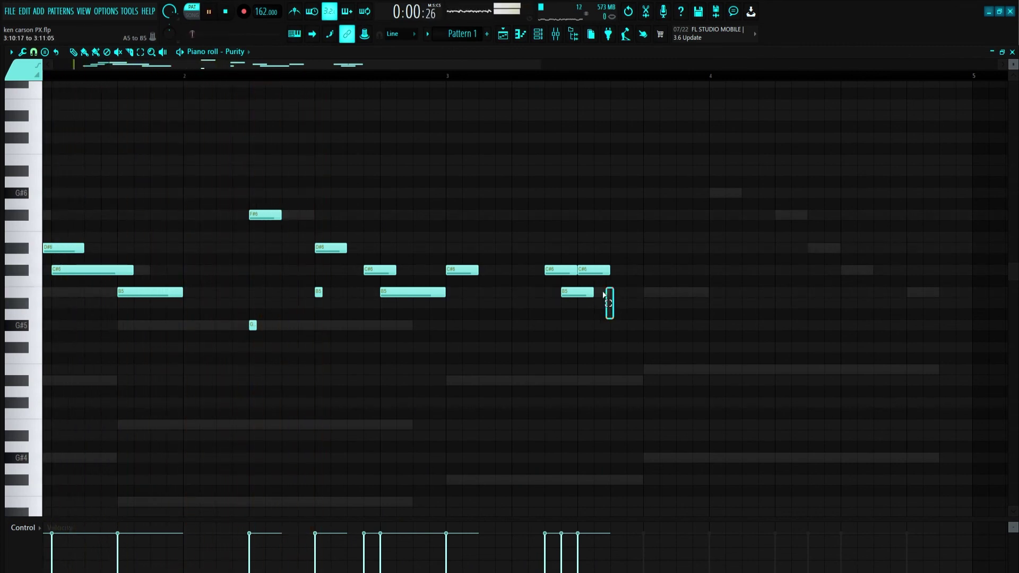
Transpose the three-note group in bar 3 up two semitones to D#6, C#6 and D#6
drag(553, 270, 553, 248)
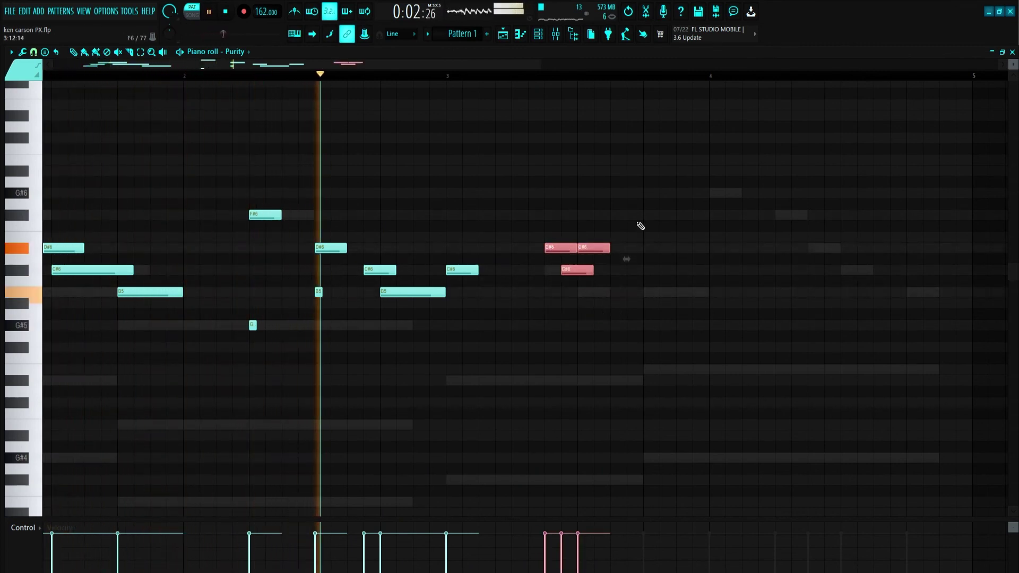
click(640, 230)
key(space)
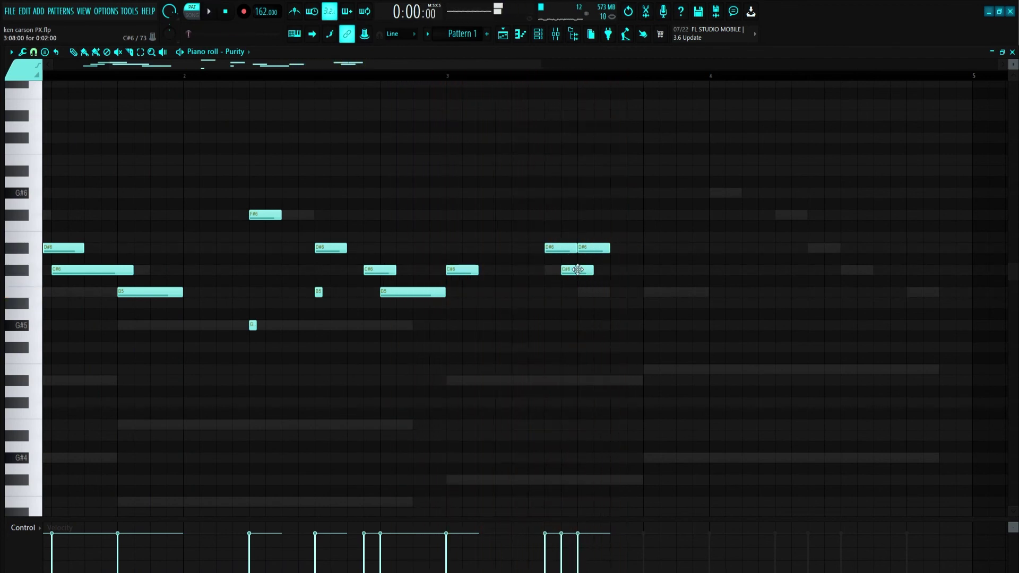
key(space)
Add a two-step B5 near the end of bar 3 with a half-step C#6 above it, starting one step in
click(645, 302)
drag(657, 302, 675, 302)
click(644, 281)
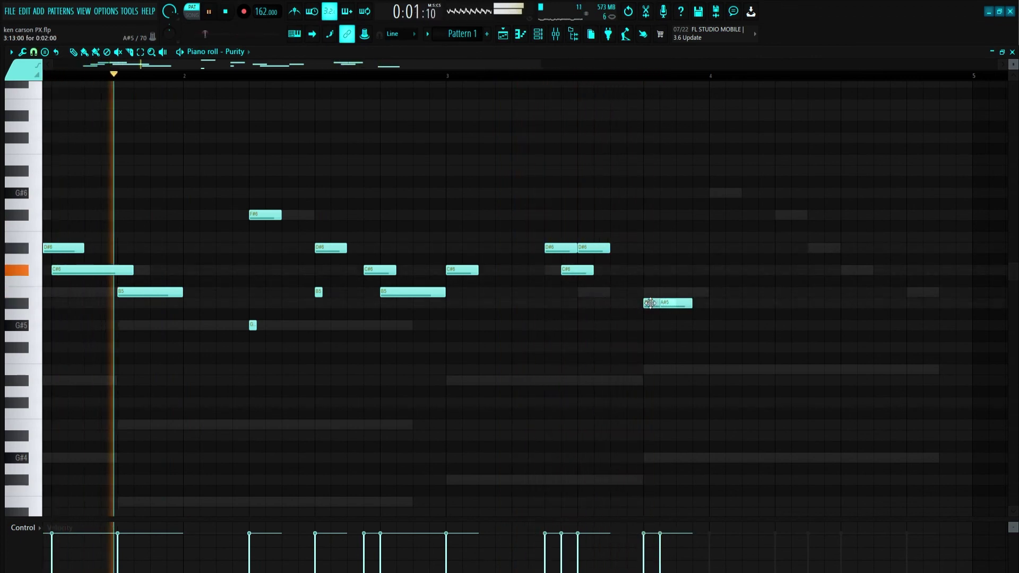
drag(648, 304, 650, 293)
right_click(670, 304)
click(318, 293)
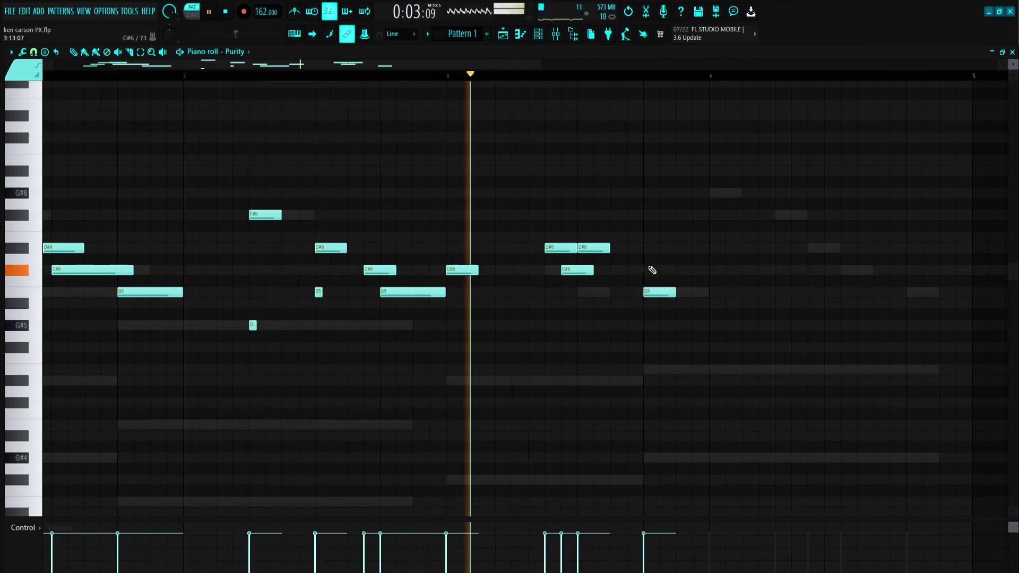
key(space)
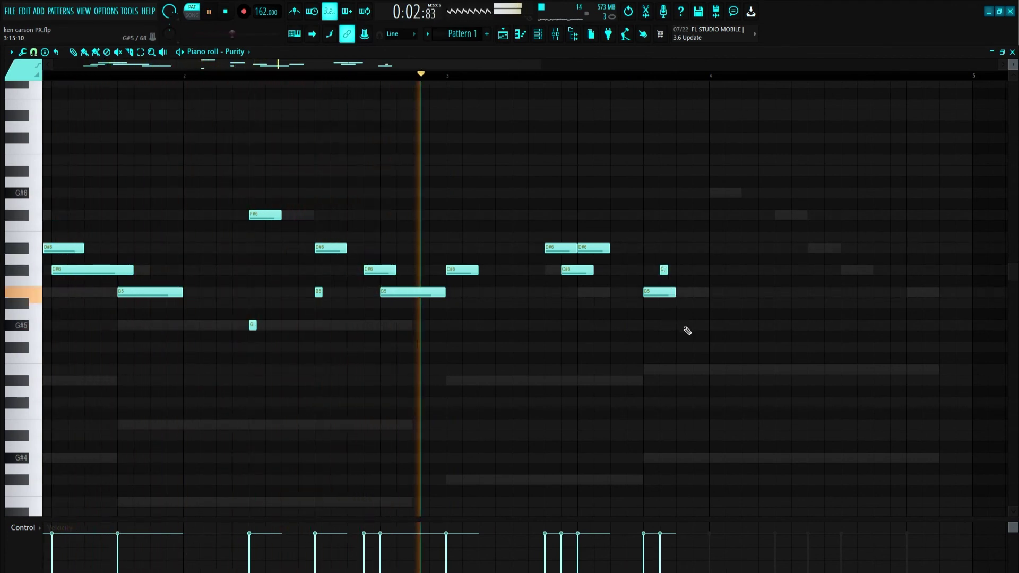
Add overlapping two-step F#6 and D#6 notes from the fifth step of bar 4
key(space)
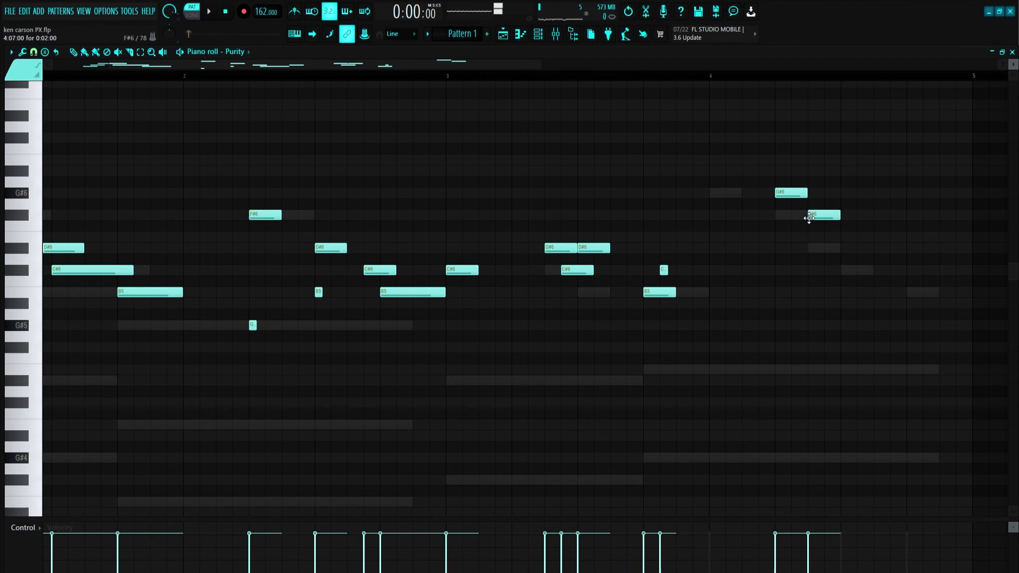
drag(790, 195, 812, 250)
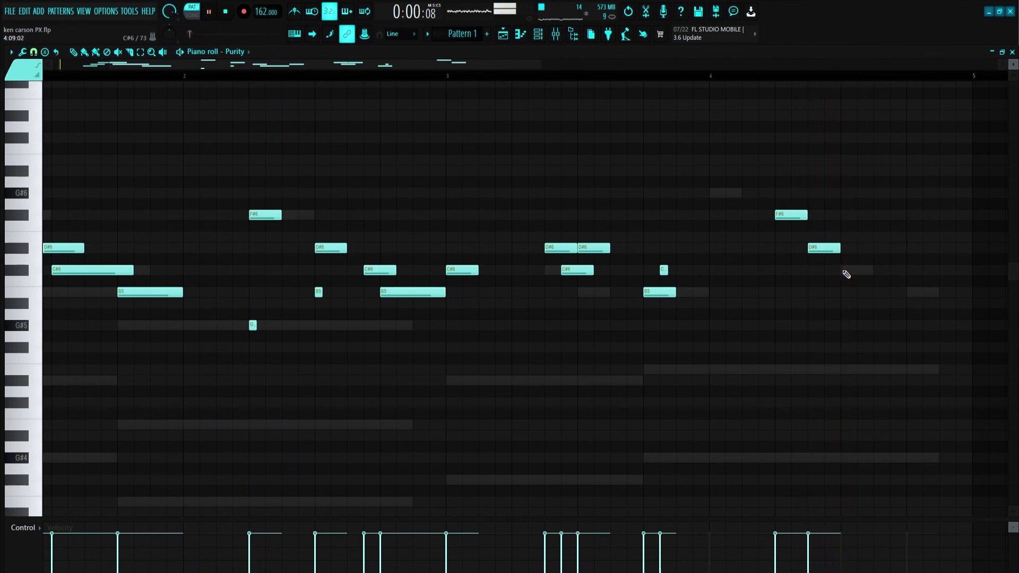
key(space)
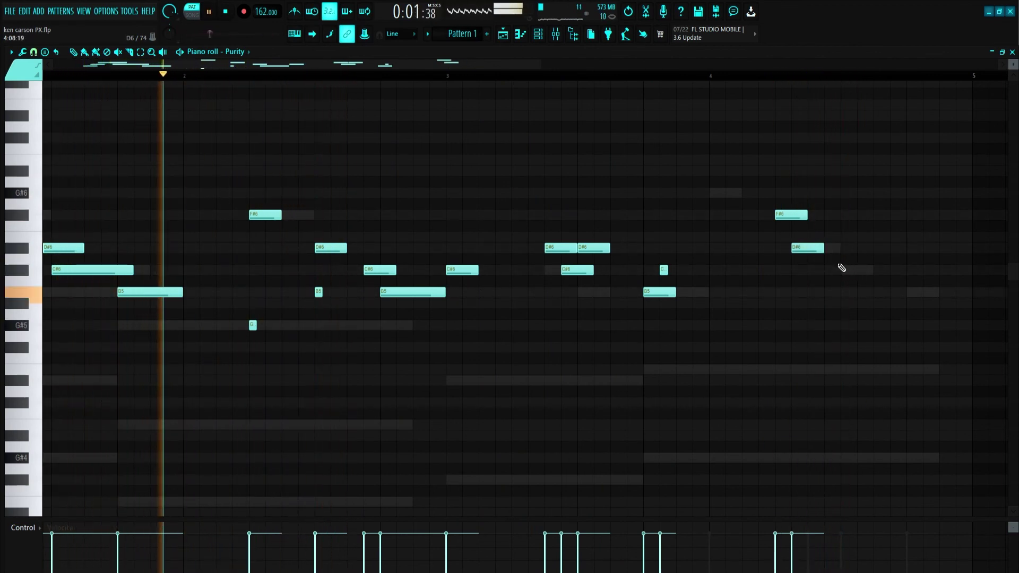
Complete bar 4 with two overlapping pairs of two-step notes, C#6 with D#6 and C#6 with B5
click(843, 269)
click(877, 248)
drag(883, 251, 871, 253)
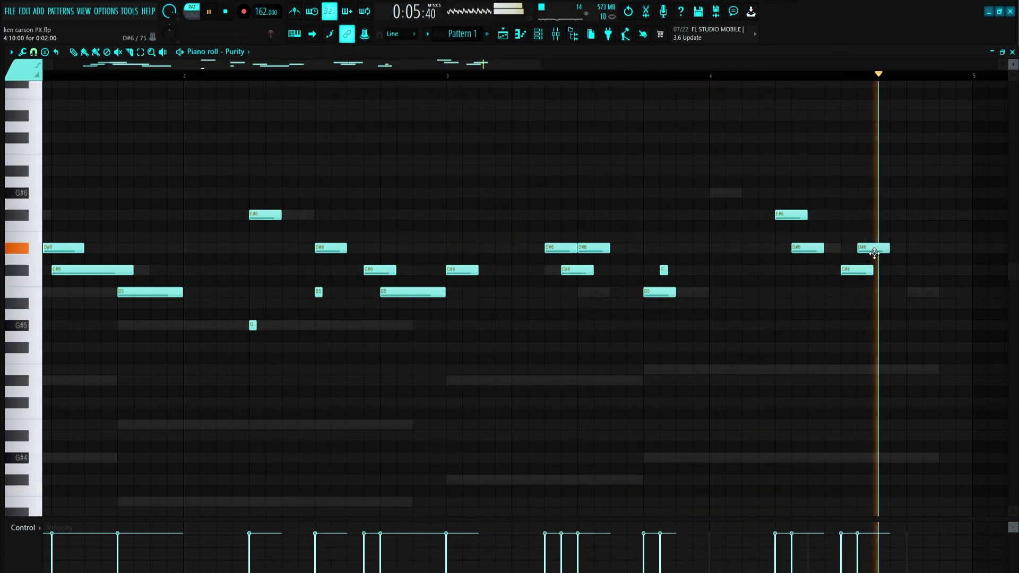
click(909, 260)
drag(927, 280, 931, 300)
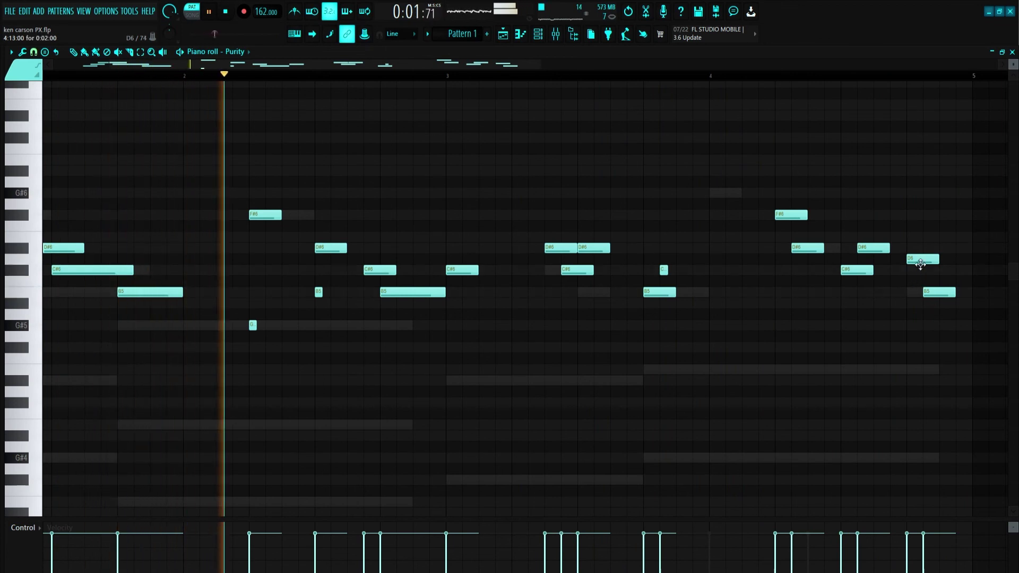
drag(916, 261, 923, 273)
Replace the 808 HiHat with the itsdymlr Clap, with hits on step 9 of all four bars and step 13 of bar 4
scroll(512, 389, down, 2)
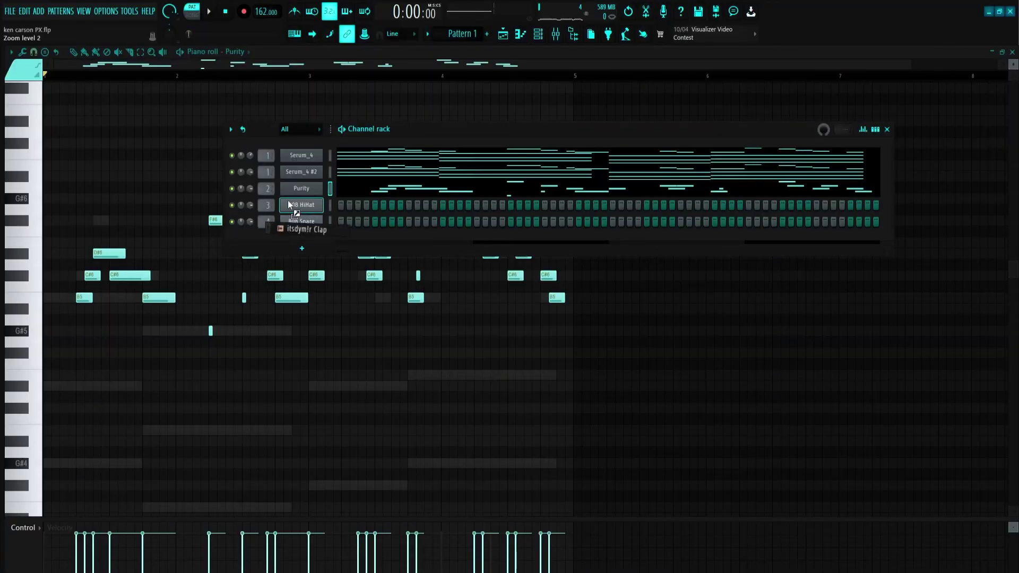
click(296, 206)
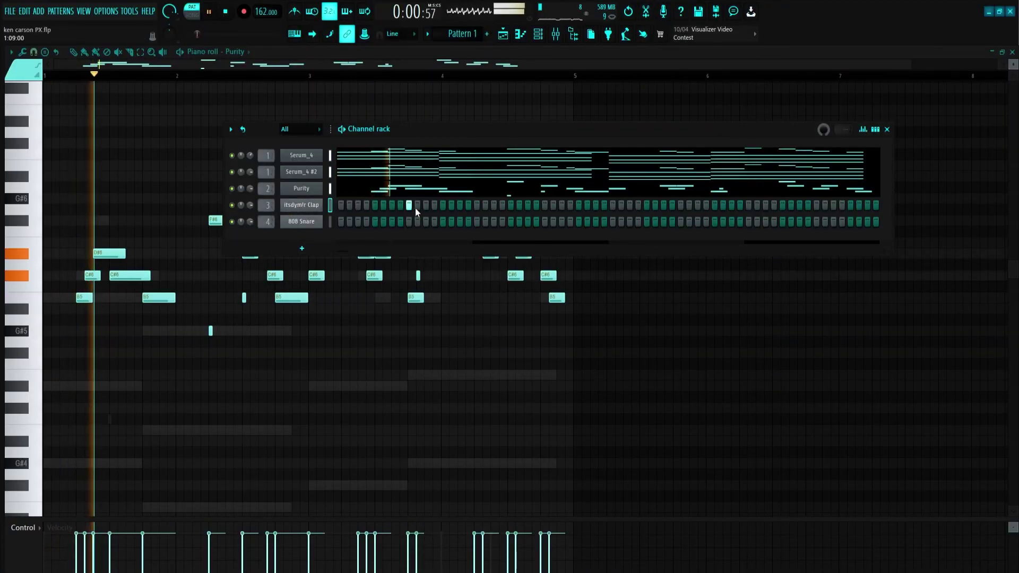
click(596, 205)
click(731, 206)
click(765, 205)
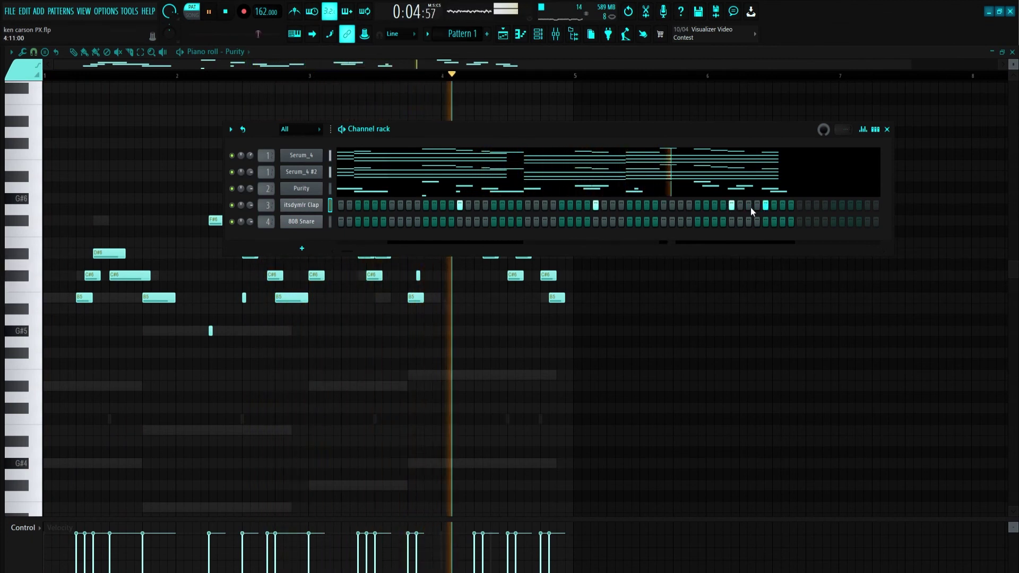
scroll(743, 208, up, 2)
Replace the 808 Snare with the DIE4MY snare sample from the XTC drum kit's Snares folder
mouse_move(18, 316)
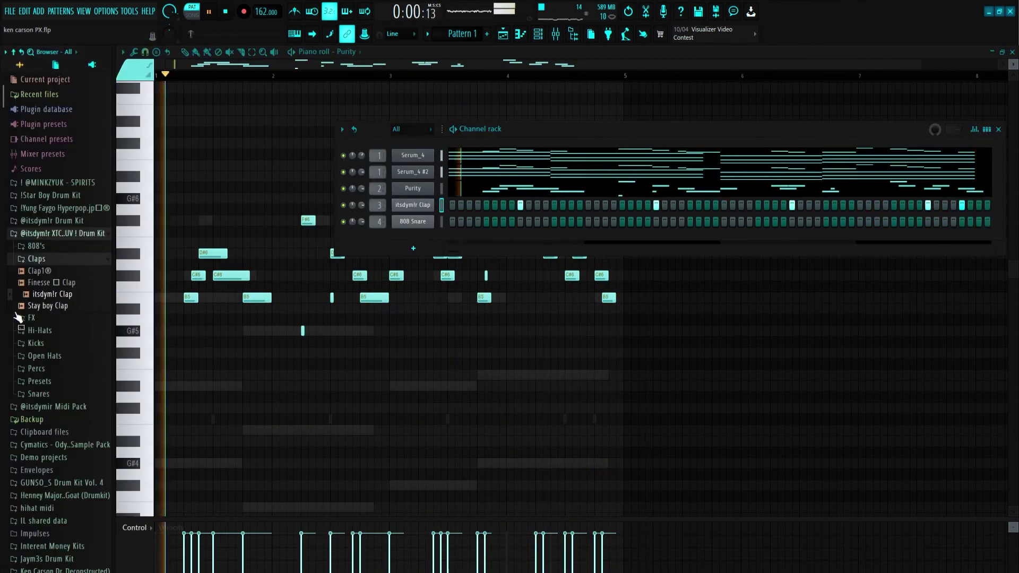
click(39, 394)
drag(127, 345, 294, 220)
key(space)
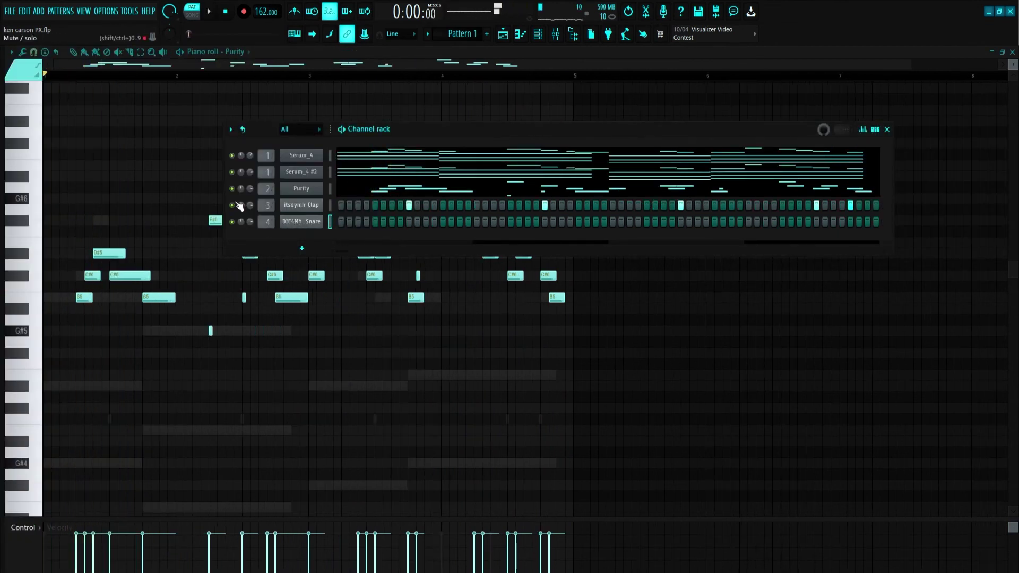
With the clap muted, place snare hits on step 9 of each bar while the pattern plays
key(space)
click(408, 223)
click(545, 222)
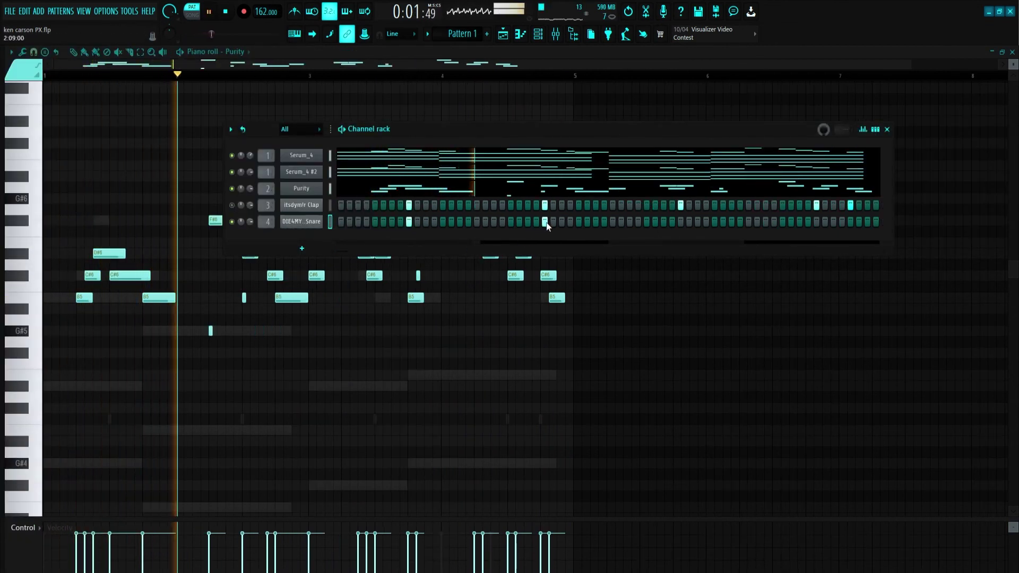
scroll(536, 236, down, 2)
click(511, 222)
click(646, 222)
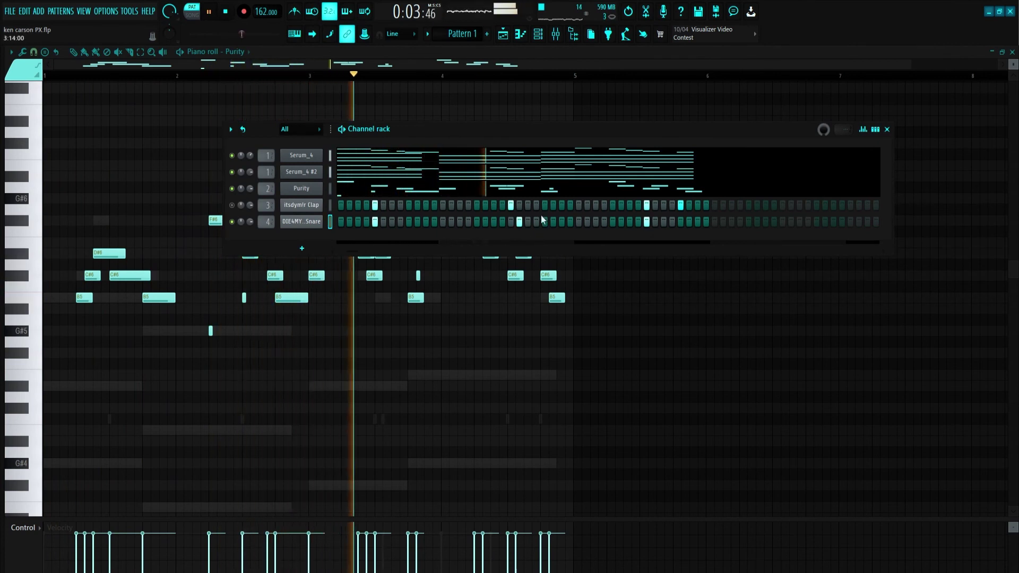
click(510, 222)
Lower the snare channel's volume, unmute the clap and mute the snare
drag(250, 221, 250, 228)
click(232, 205)
click(232, 221)
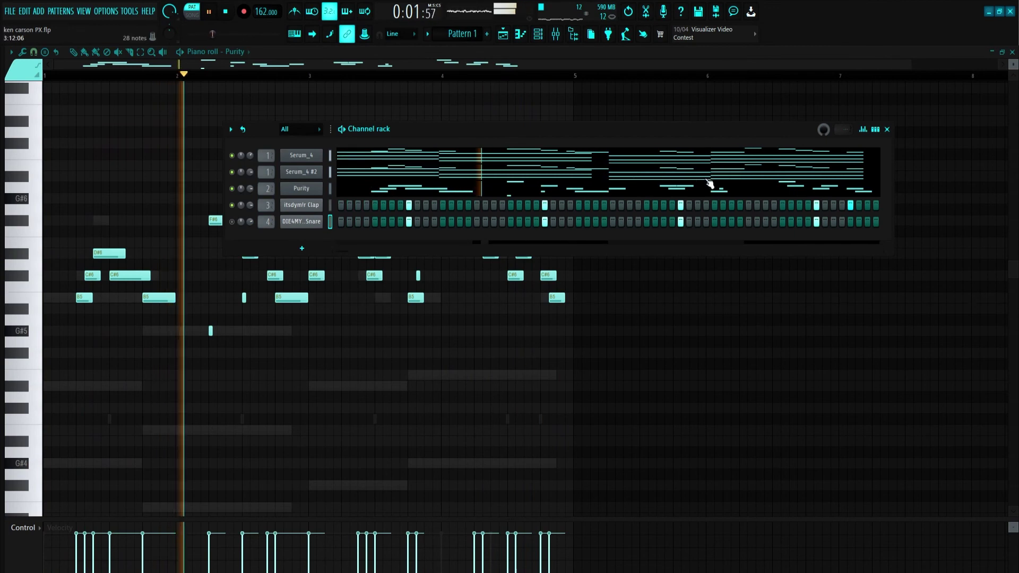
Set the mixer volume of Insert 1 to about 81%, and select Insert 2
click(556, 35)
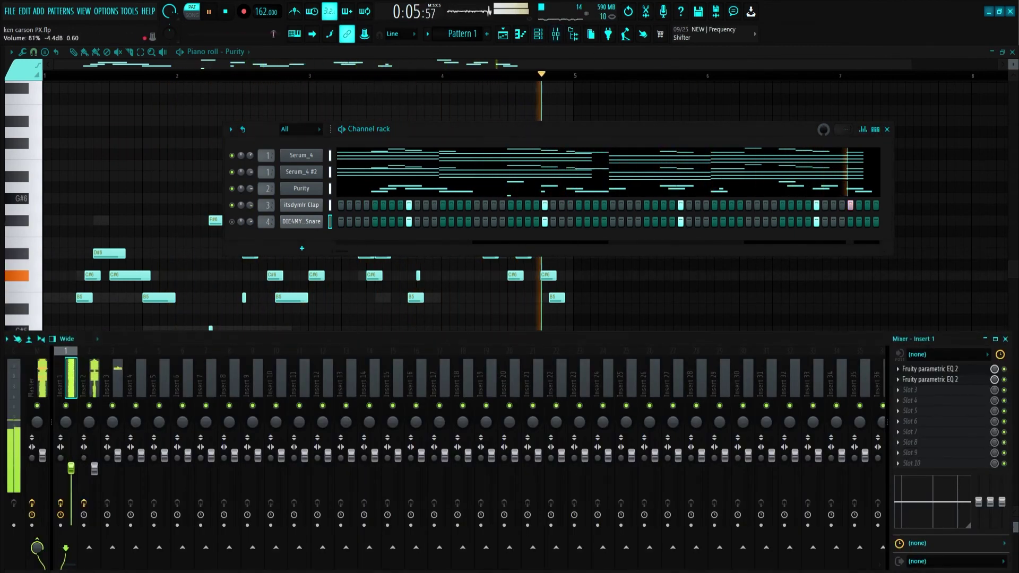
click(94, 469)
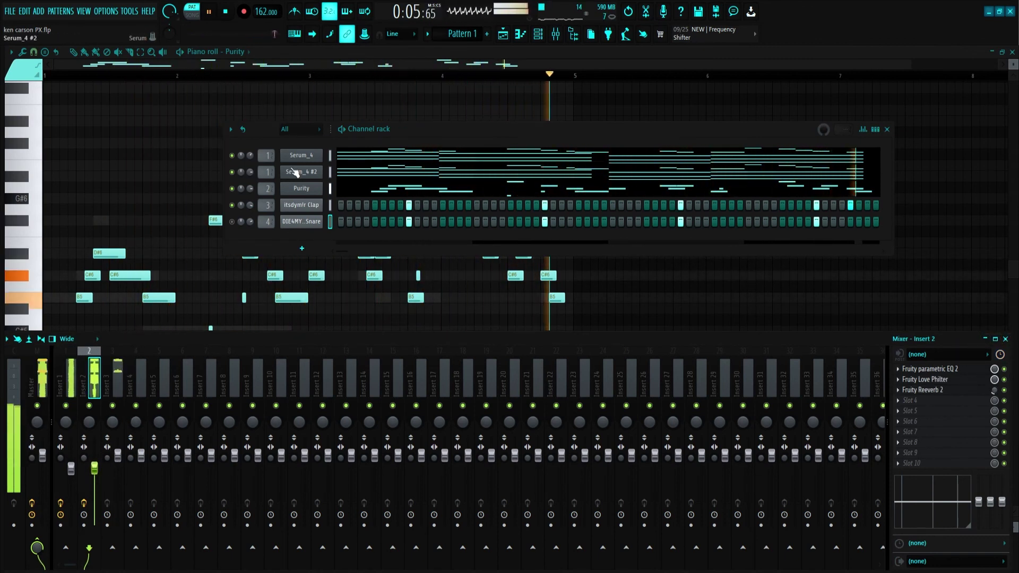
Add a second Fruity parametric EQ 2 to Insert 2 and dip band 5 by about 0.8 dB near 1309 Hz at 24% bandwidth
click(938, 406)
click(774, 213)
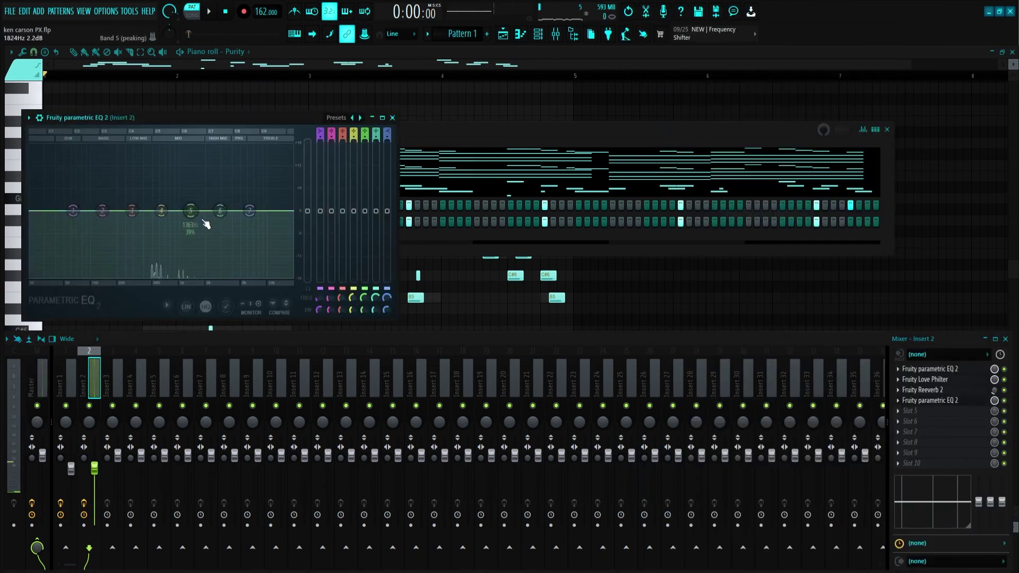
drag(363, 309, 363, 310)
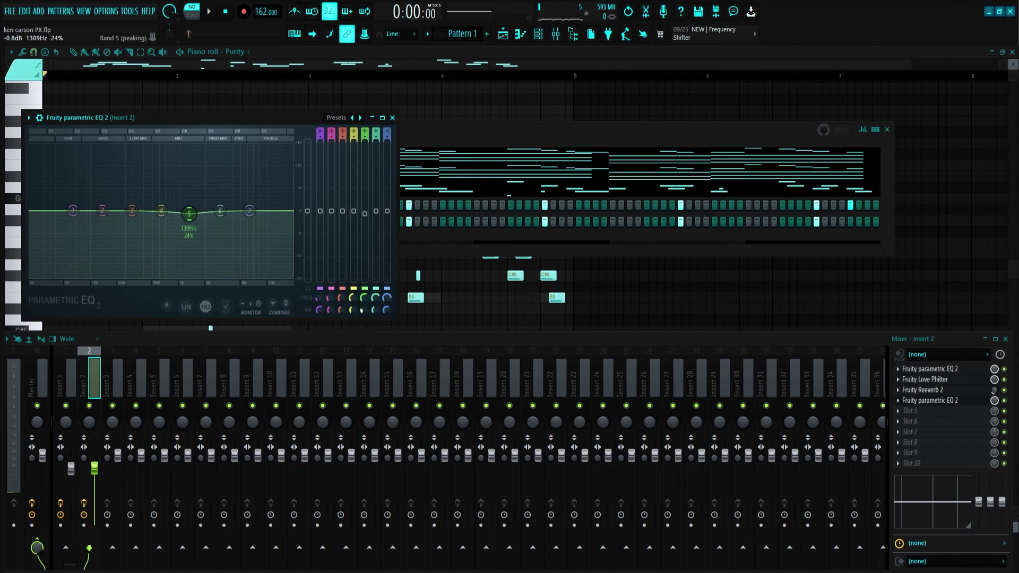
Deepen the band 5 dip in Insert 2's second EQ to about -3.2 dB near 1184 Hz at 10% bandwidth
drag(364, 310, 365, 313)
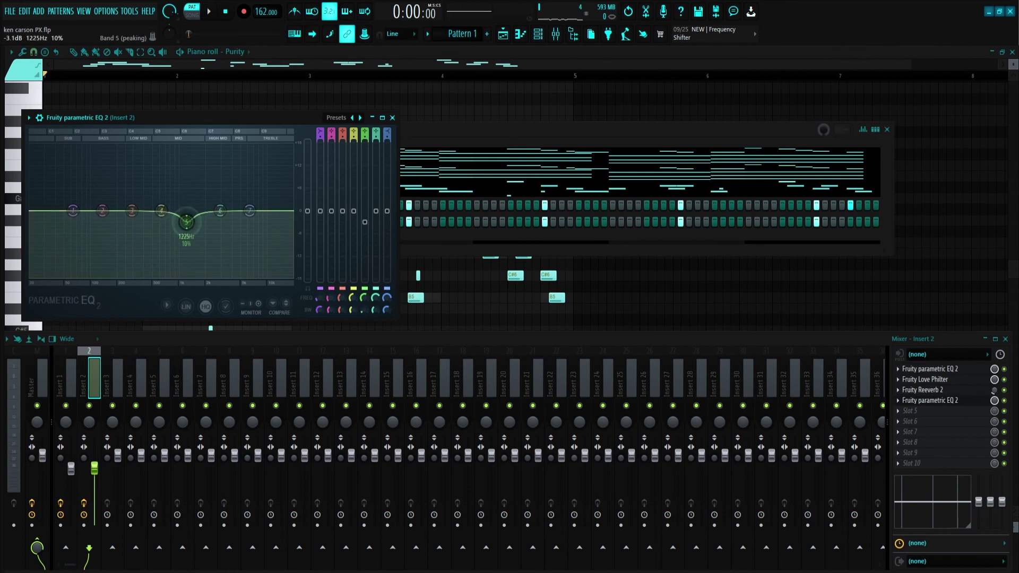
key(space)
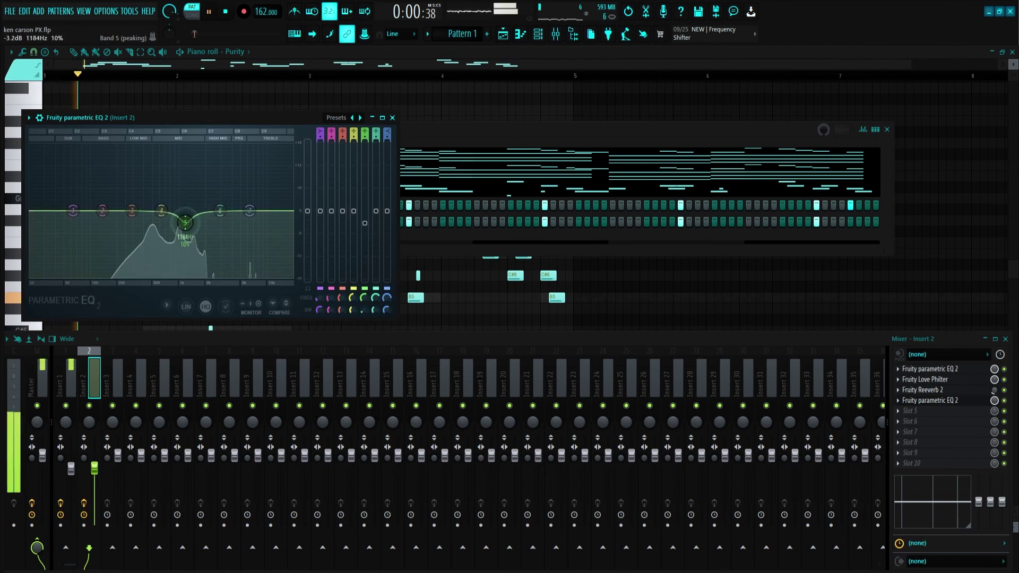
click(373, 116)
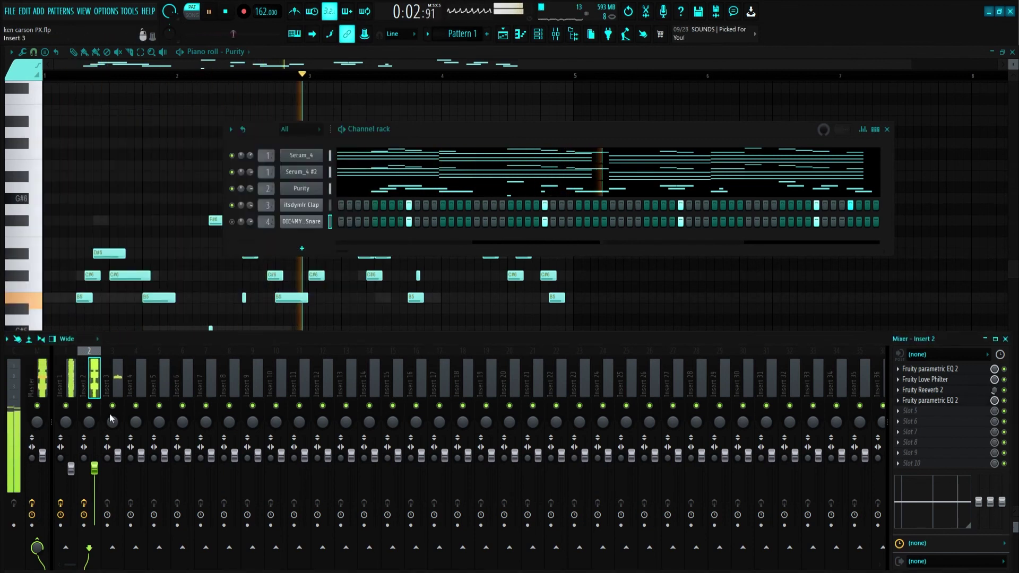
Add the Lancey Foux Hi Hat sample from the XTC LUV kit as a new channel and open its piano roll
click(1005, 338)
key(alt+F8)
key(space)
click(46, 288)
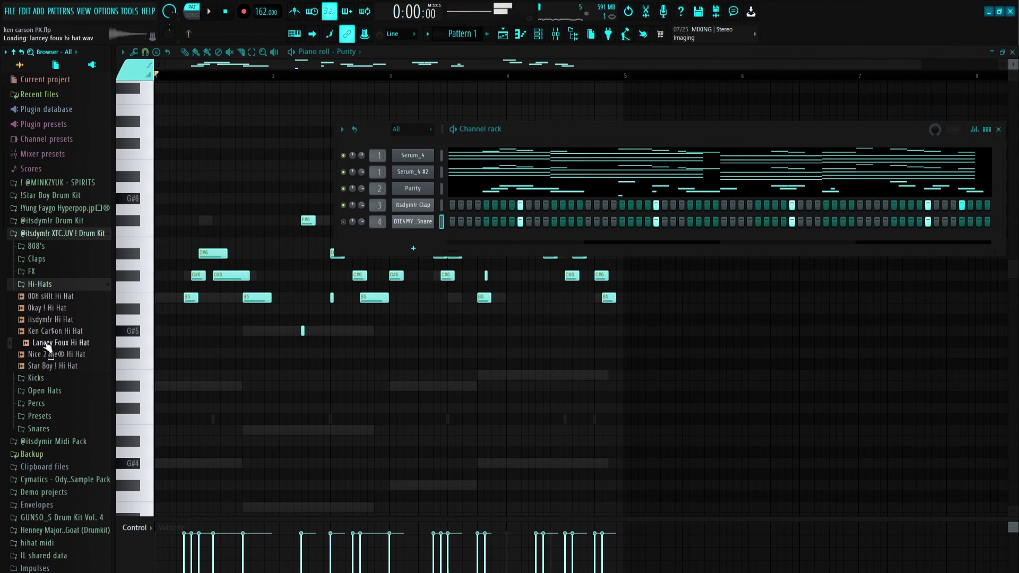
drag(248, 267, 314, 241)
right_click(318, 237)
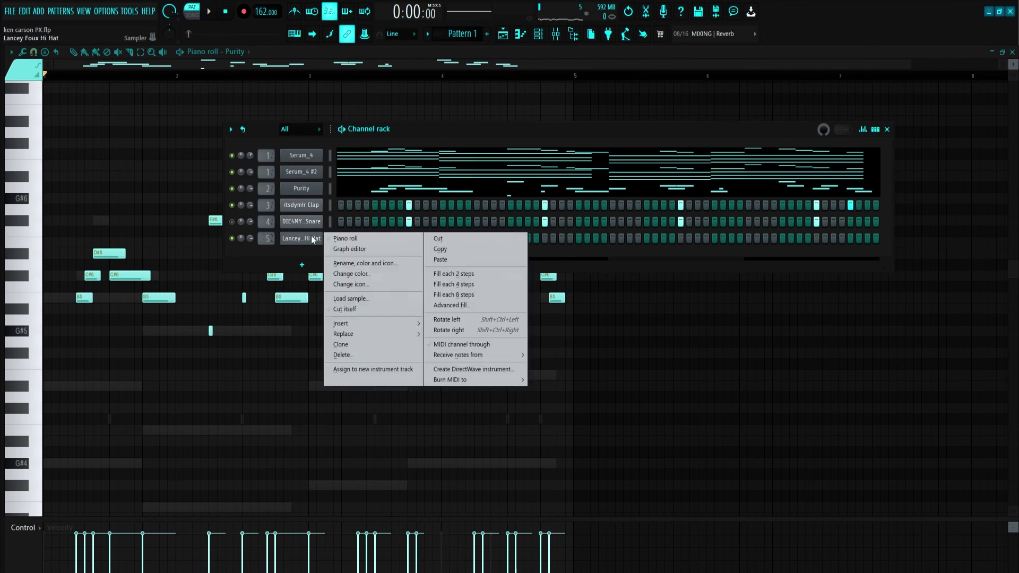
click(347, 238)
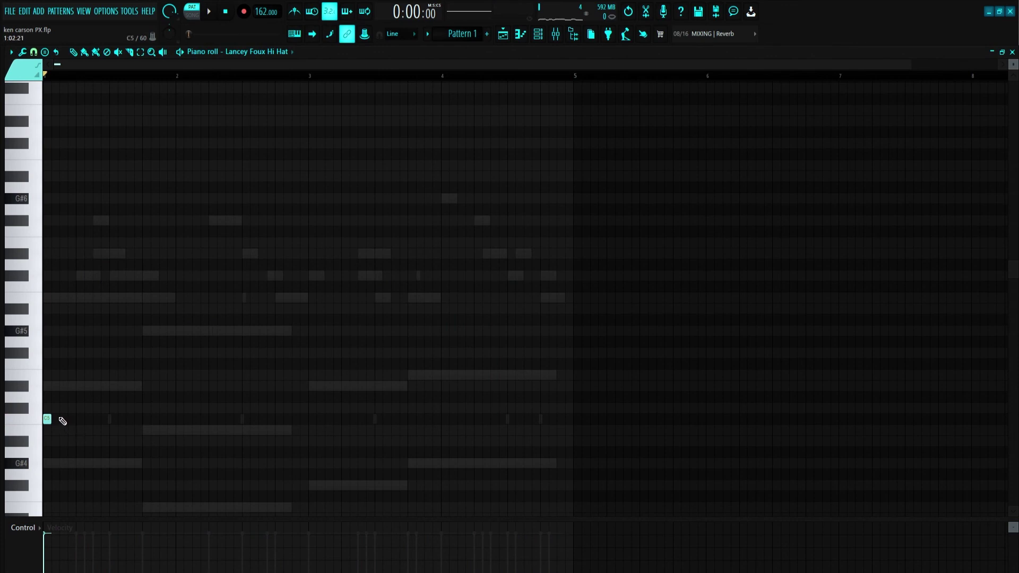
Place hi-hat notes on C5 in bar 1 at steps 1, 3, 5, 11, 12, 13 and 15
scroll(93, 438, up, 2)
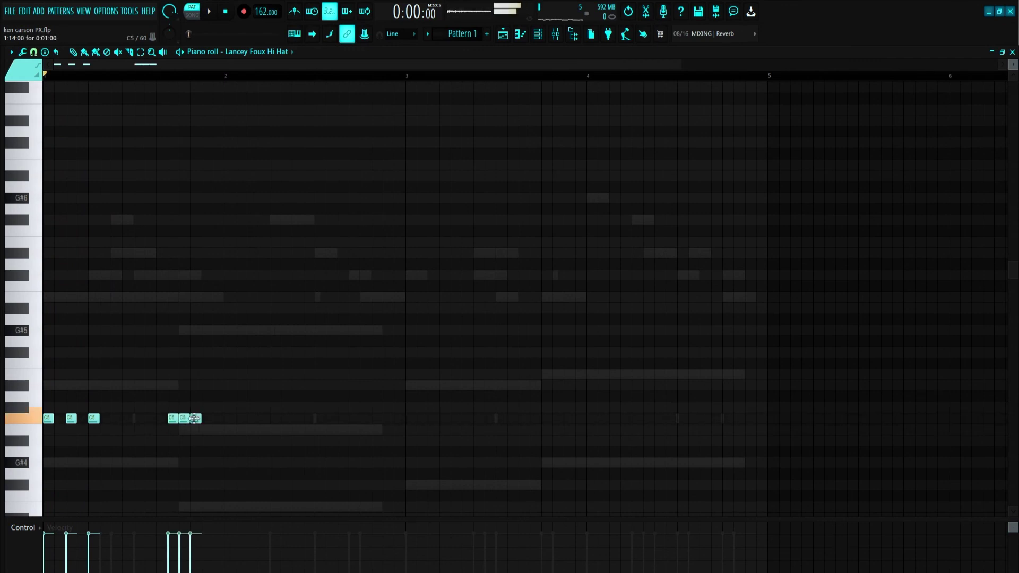
drag(211, 423, 159, 421)
click(191, 400)
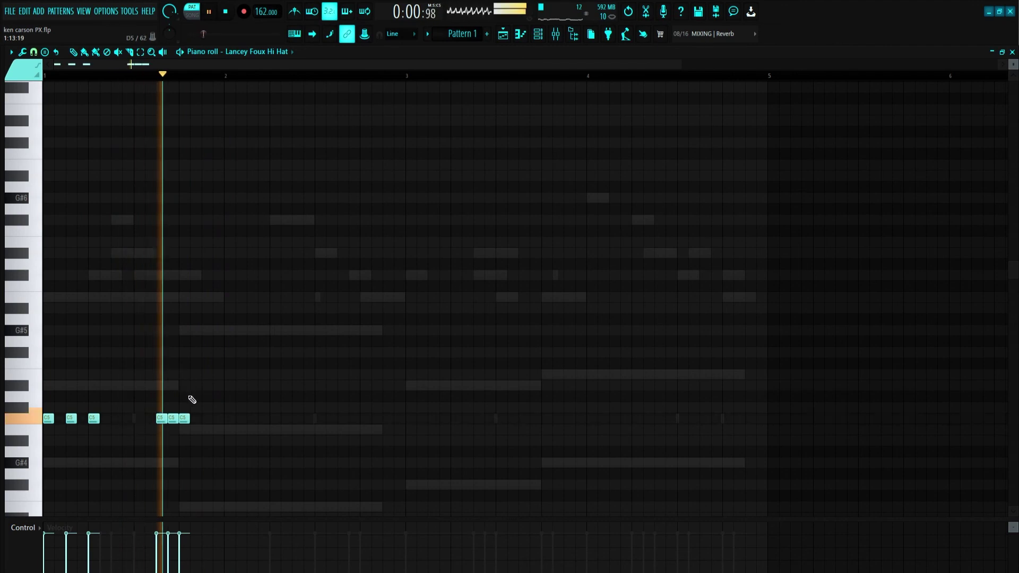
click(207, 420)
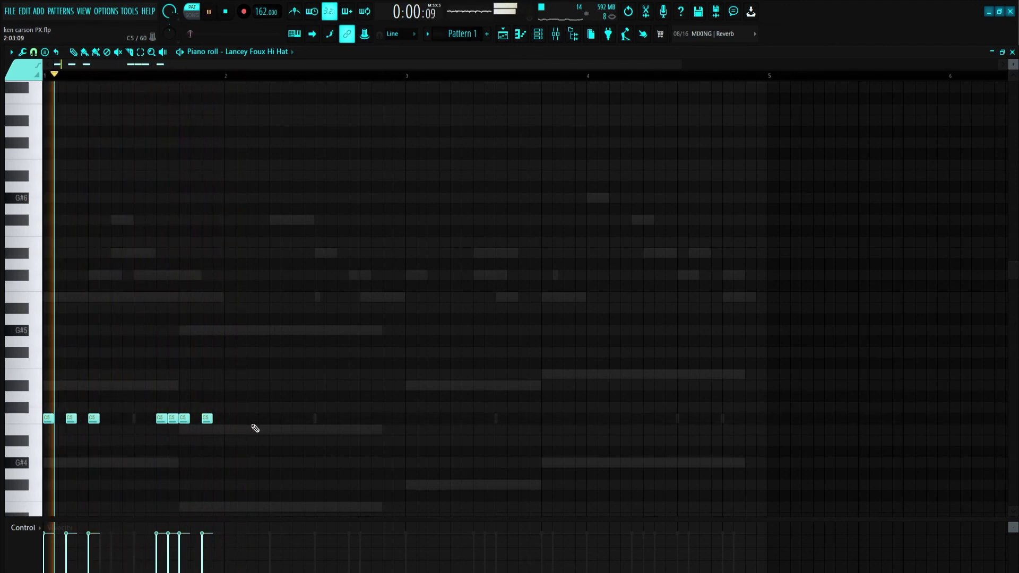
Place hi-hat notes on C5 in bar 2 at steps 3, 5, 6, 7, 11, 13, 14 and 15
click(252, 420)
click(274, 420)
click(286, 420)
click(292, 419)
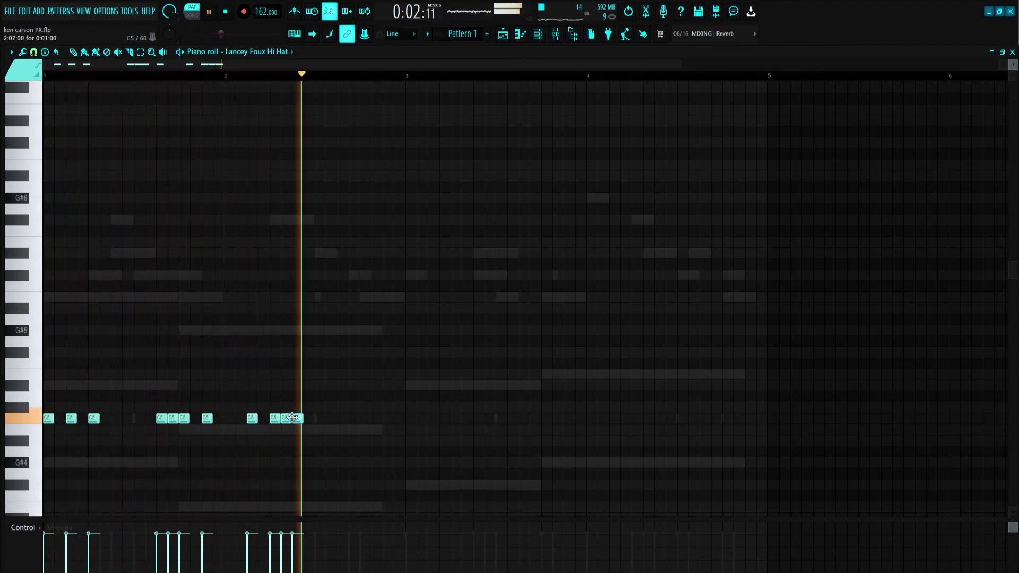
click(341, 419)
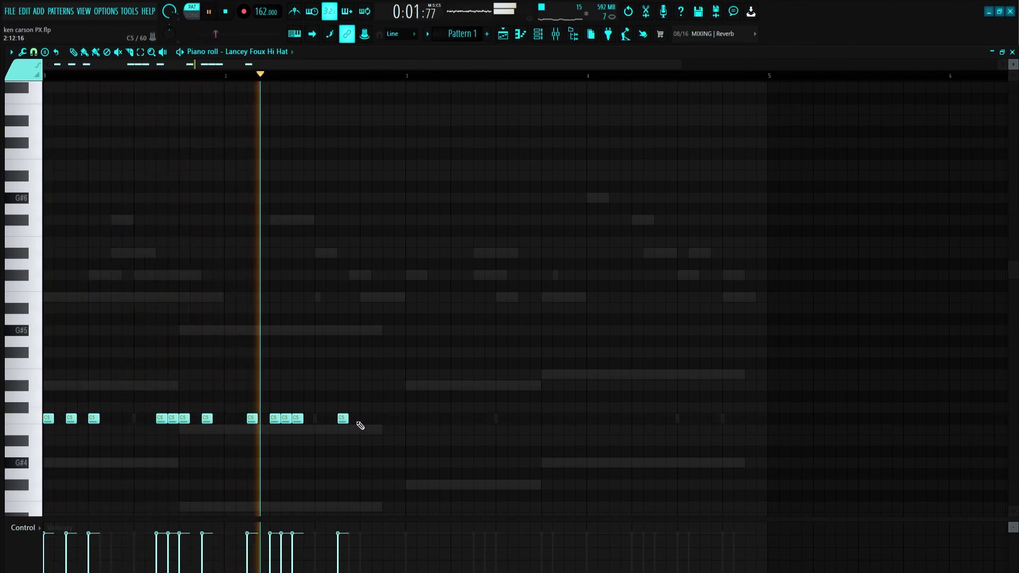
click(377, 418)
click(388, 418)
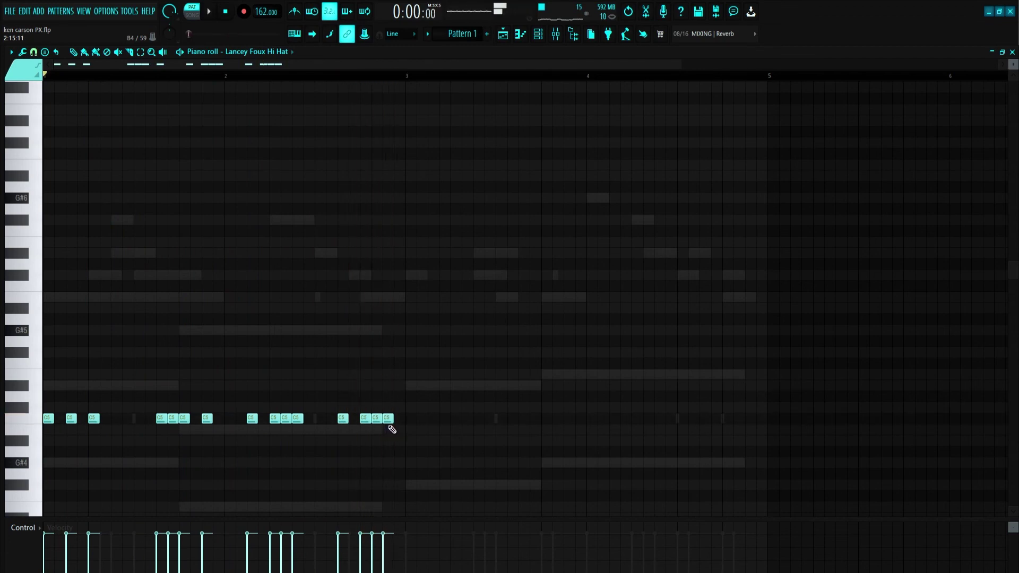
Duplicate the two-bar hi-hat pattern into bars 3 and 4 and play back the result
key(ctrl+b)
key(ctrl+b)
key(ctrl+z)
drag(380, 468, 559, 478)
key(space)
drag(401, 429, 413, 429)
ctrl+click(444, 403)
scroll(255, 428, down, 2)
scroll(248, 428, up, 2)
scroll(276, 429, up, 1)
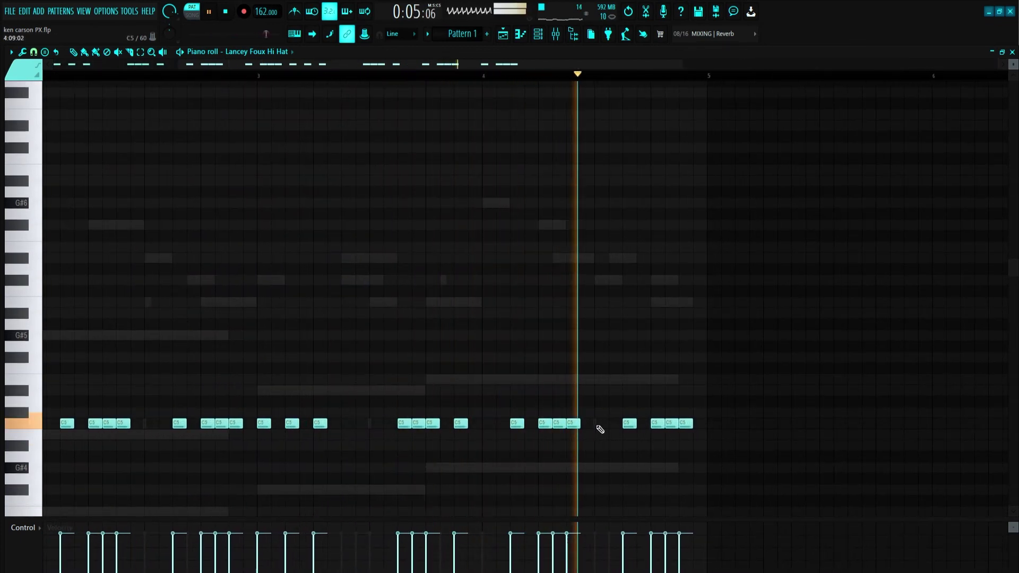
scroll(323, 401, down, 2)
scroll(194, 399, up, 2)
scroll(192, 399, down, 2)
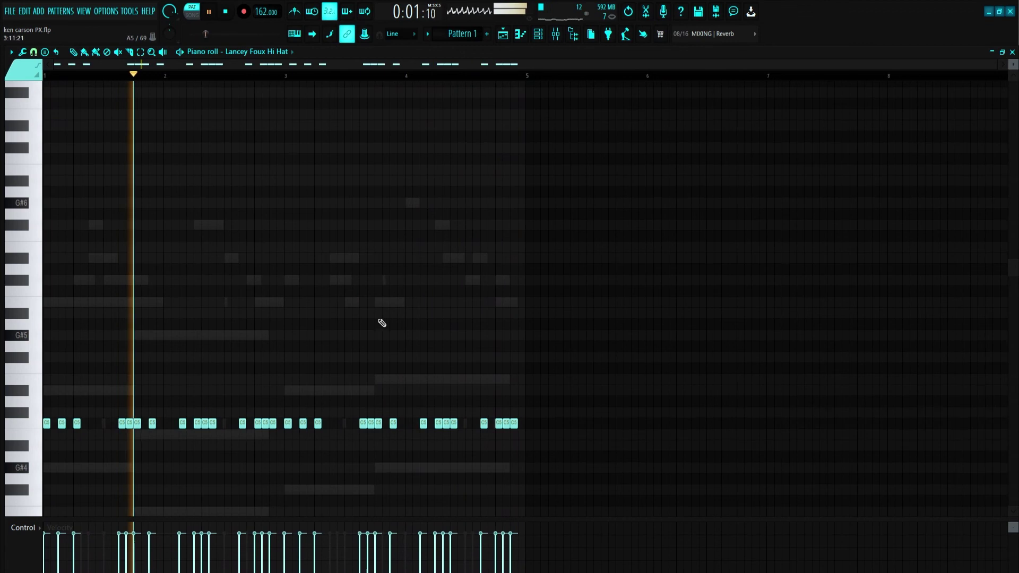
Show the mixer and mute Insert 2 while the pattern plays
click(556, 34)
click(574, 33)
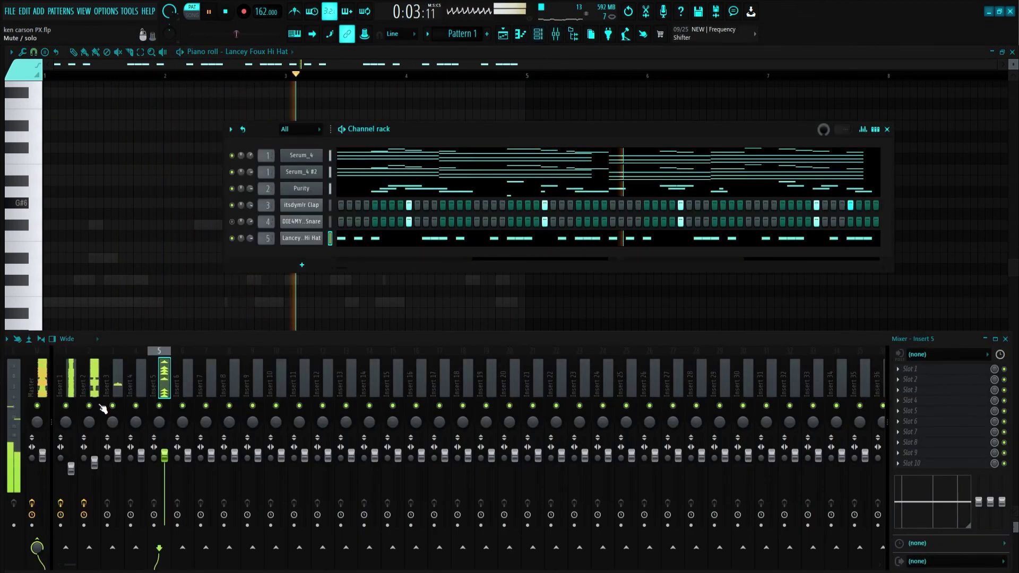
click(89, 406)
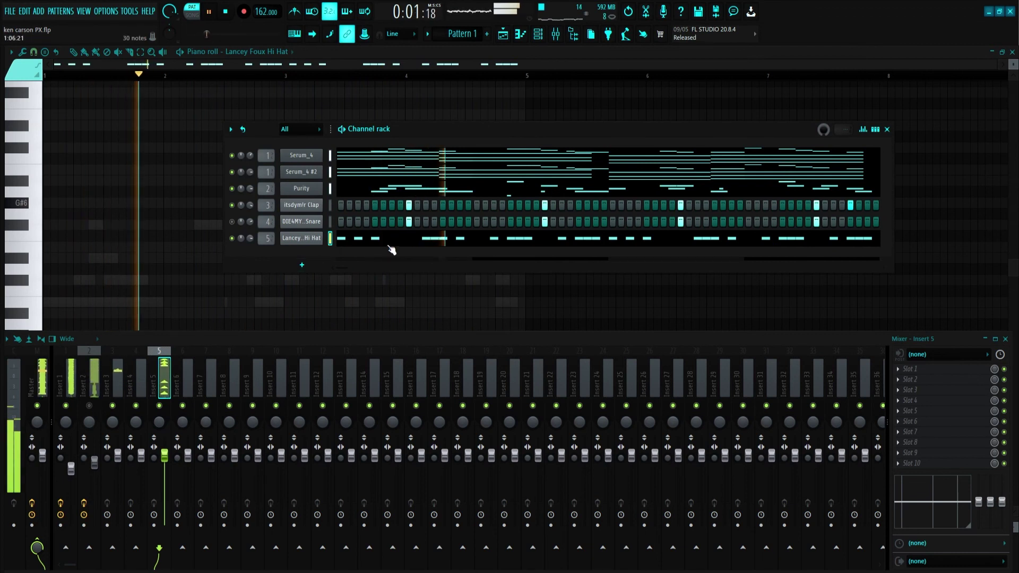
Replace channel 5's hi-hat sample with Off The Lot Hat from the Hats folder of a loop kit inside nEW w@vE Sh1T
key(alt+F8)
key(space)
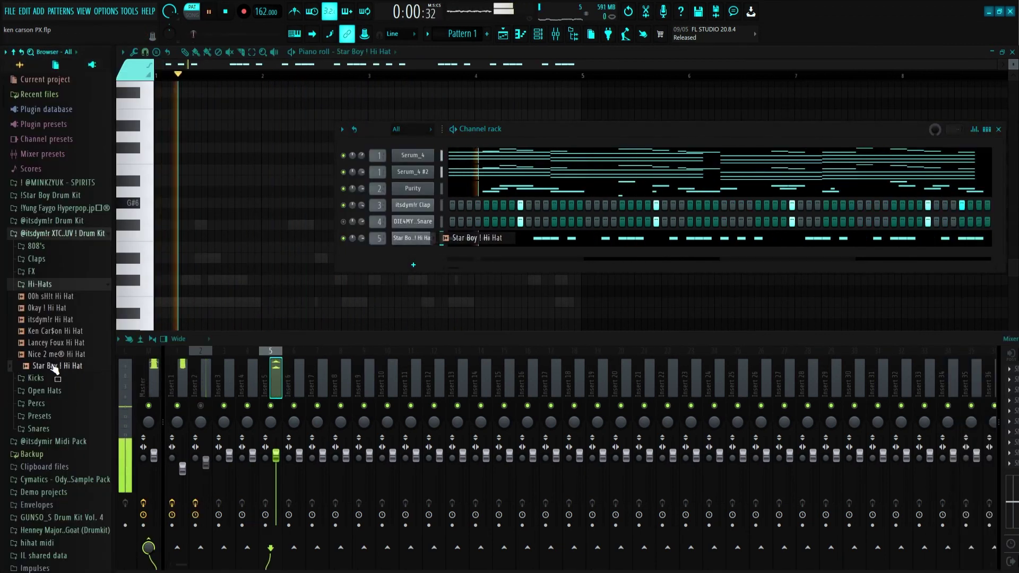
scroll(53, 372, down, 5)
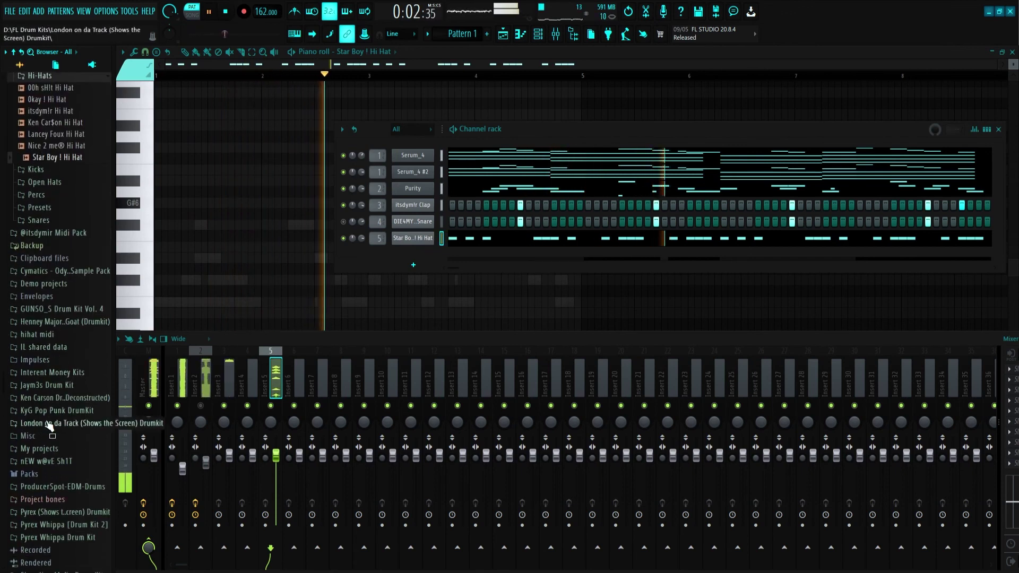
click(47, 460)
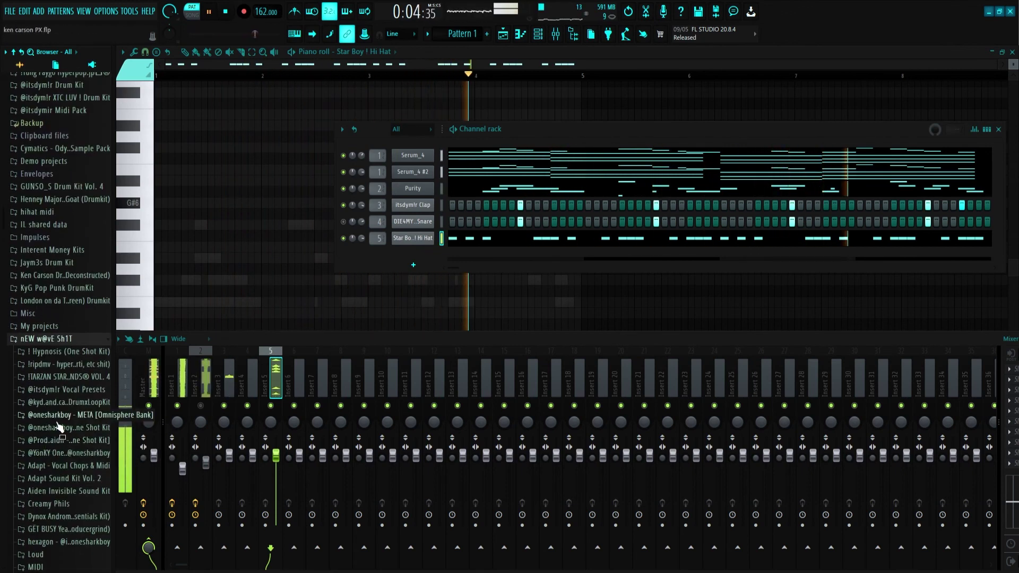
key(space)
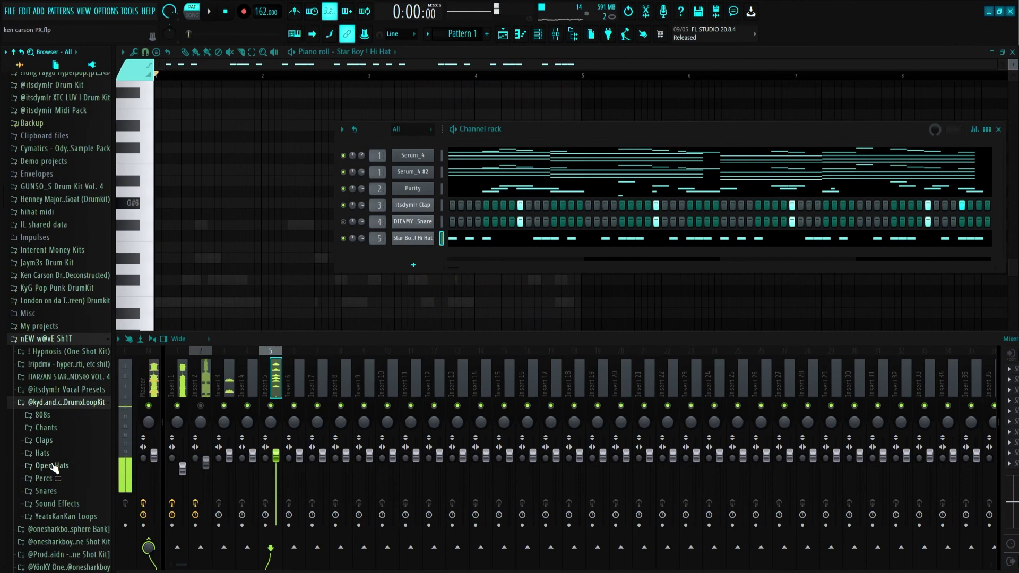
click(61, 454)
click(61, 463)
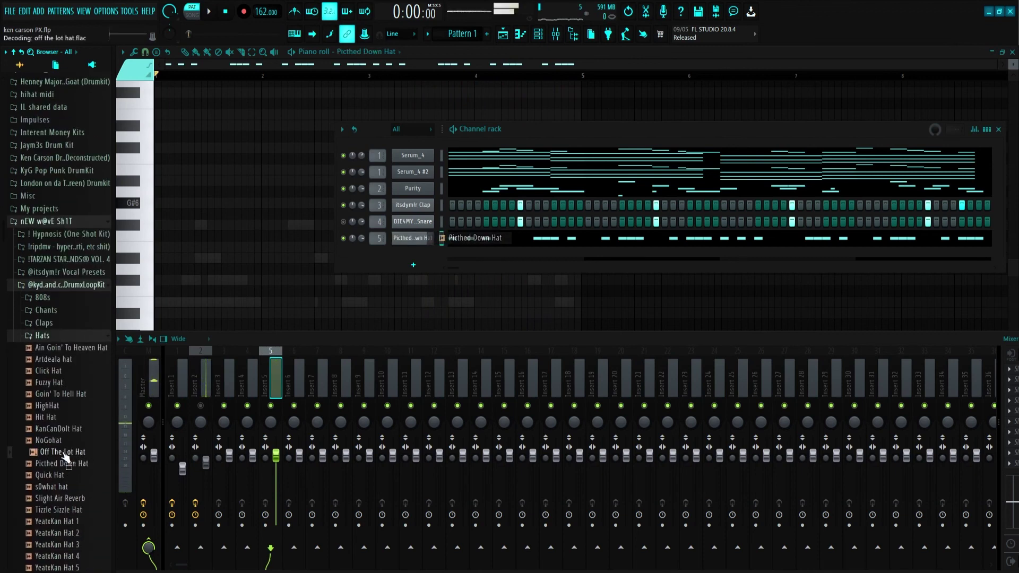
middle_click(65, 454)
key(space)
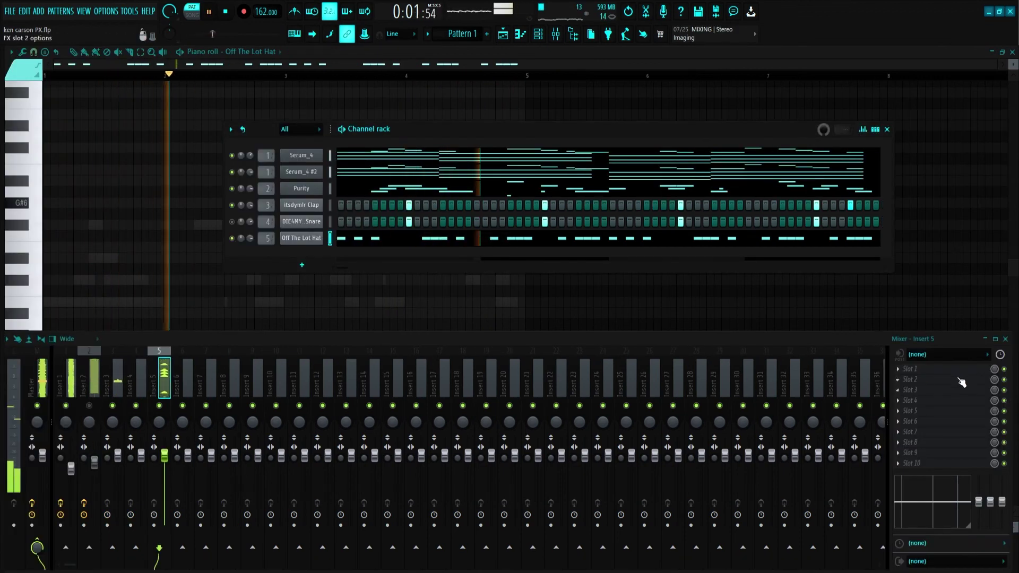
Add Fruity parametric EQ 2 to Insert 5 with a low cut on band 1 and a 0.8 dB dip near 6078 Hz on band 6
click(956, 369)
click(775, 215)
drag(122, 258, 194, 320)
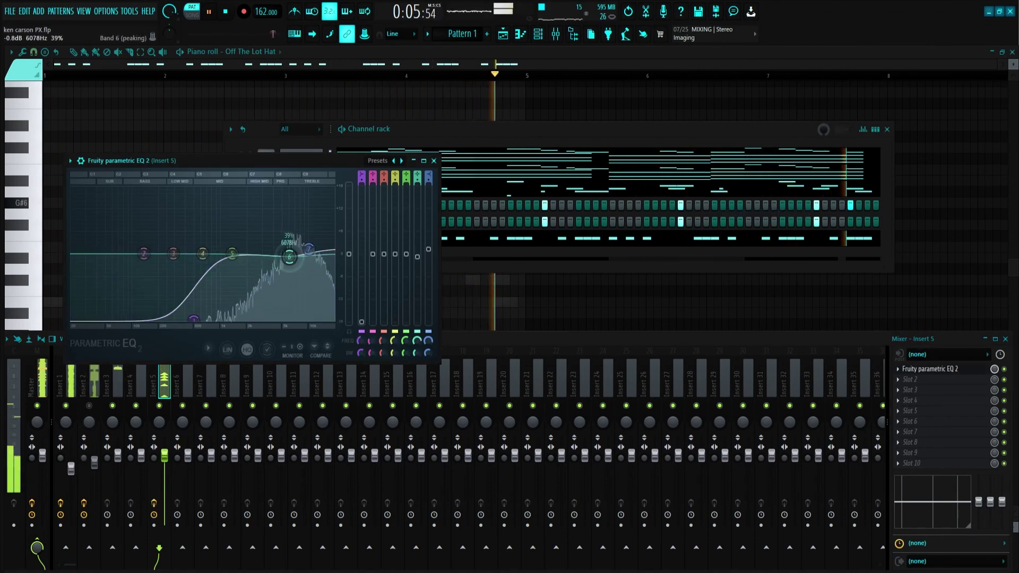
click(433, 160)
Raise the velocity of all Off The Lot Hat notes to maximum and slightly lower Insert 5's mixer volume
right_click(307, 237)
click(342, 239)
right_click(324, 237)
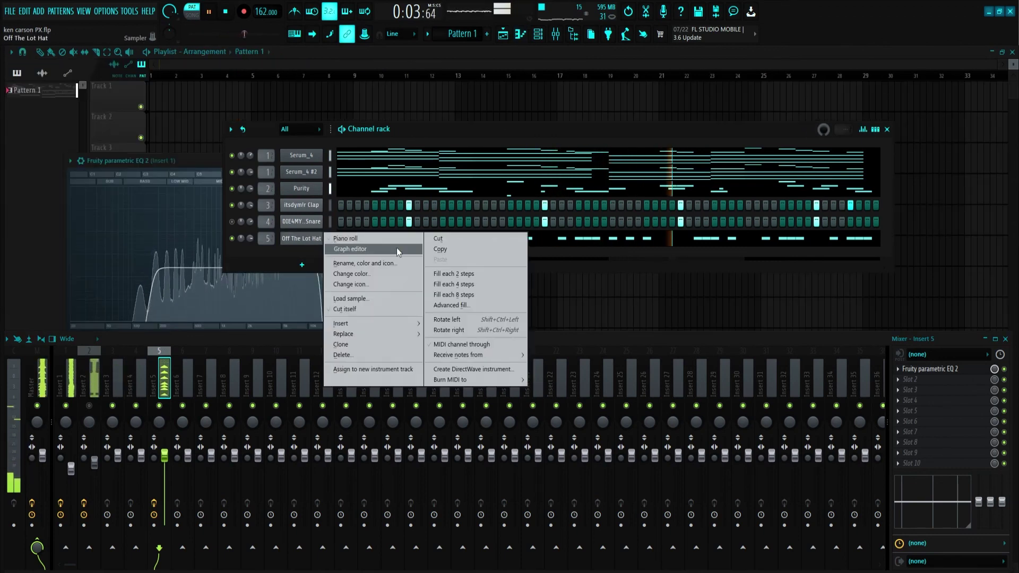
click(395, 239)
scroll(452, 297, down, 3)
drag(685, 404, 44, 268)
key(space)
key(F9)
key(space)
key(space)
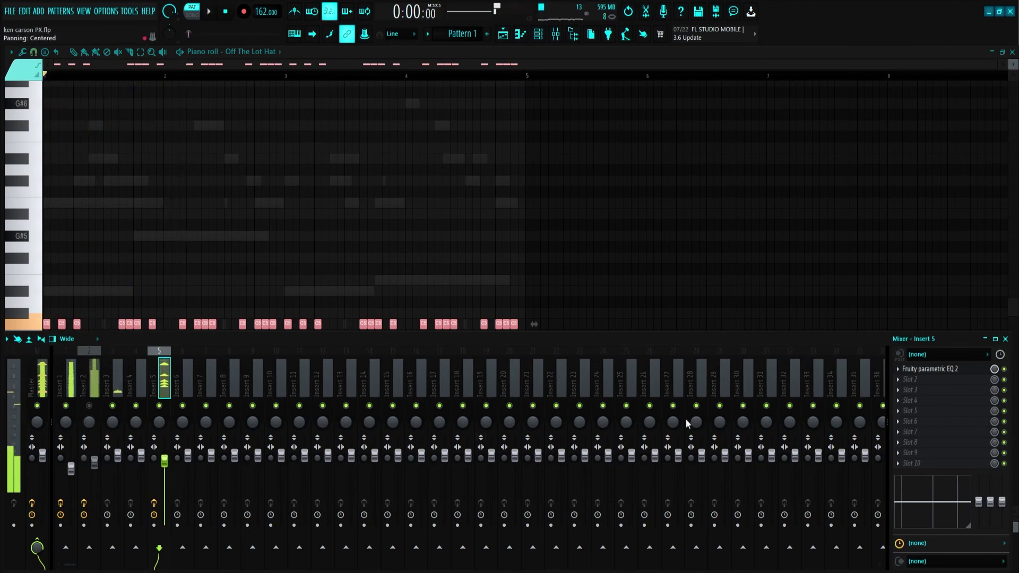
Deepen the band 6 dip near 6.6 kHz in Insert 5's EQ during playback, and deselect the hat notes
click(920, 370)
key(space)
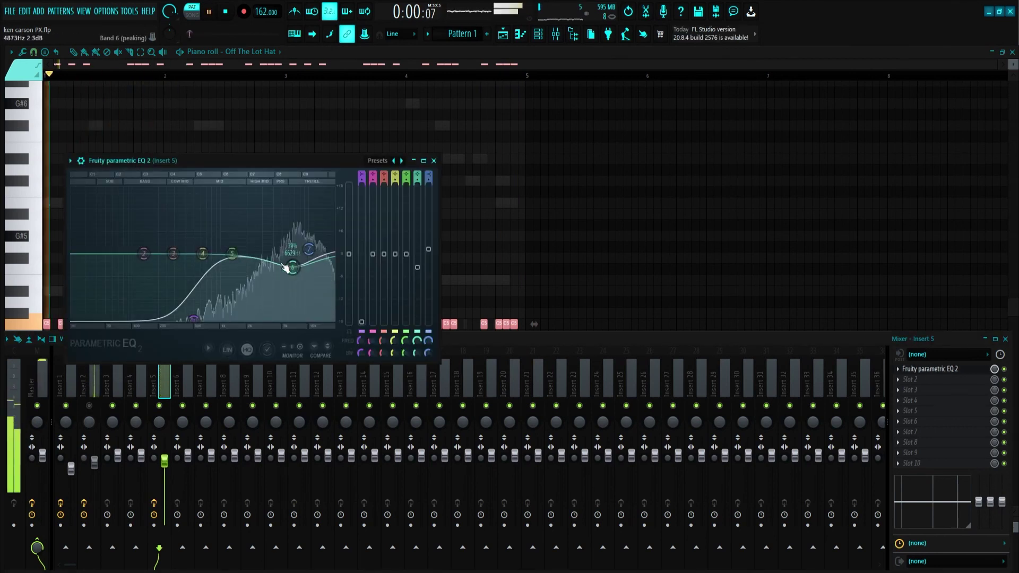
click(687, 227)
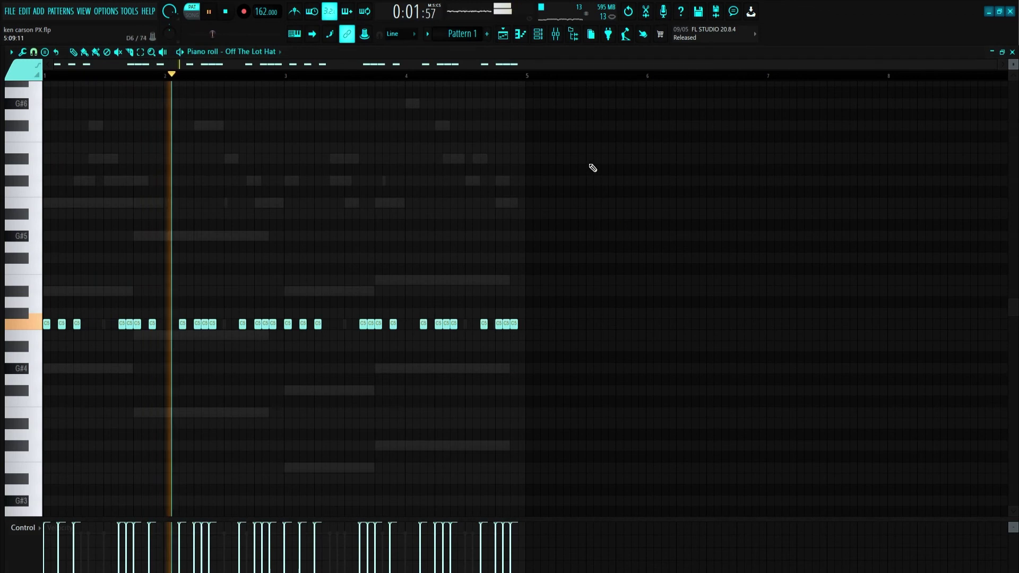
Open the clap channel's piano roll, select all its notes and raise their velocity to maximum
click(538, 35)
right_click(319, 221)
right_click(314, 206)
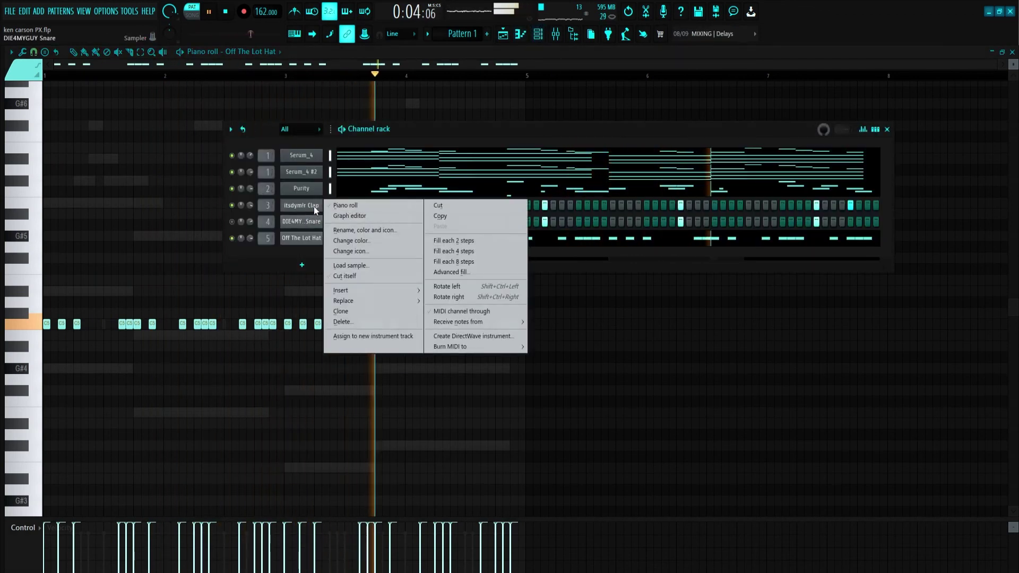
click(346, 206)
drag(653, 392, 4, 285)
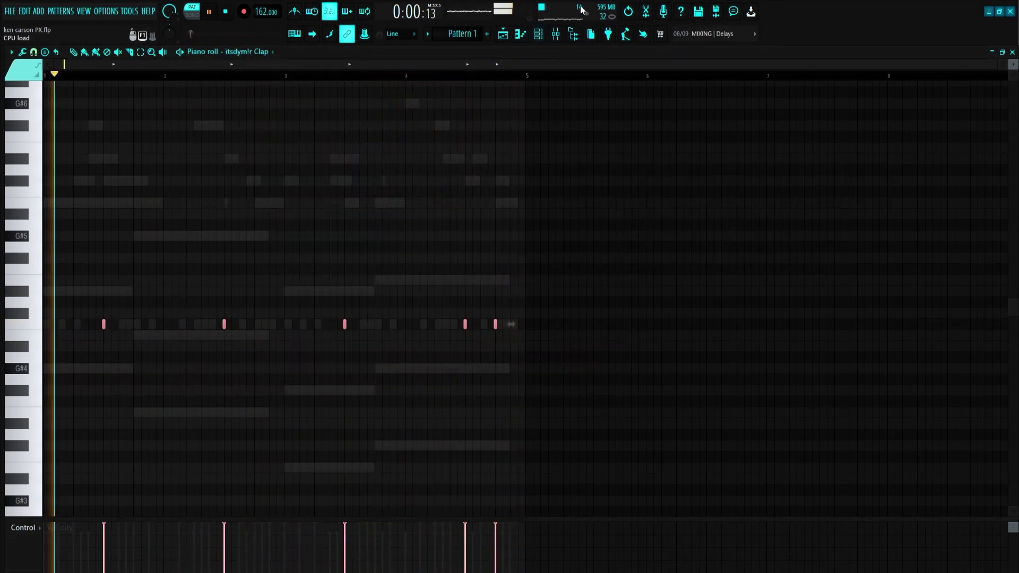
Lower Insert 3's volume to about 92% and add Fruity parametric EQ 2 with gentle dips on bands 5 and 6
click(556, 34)
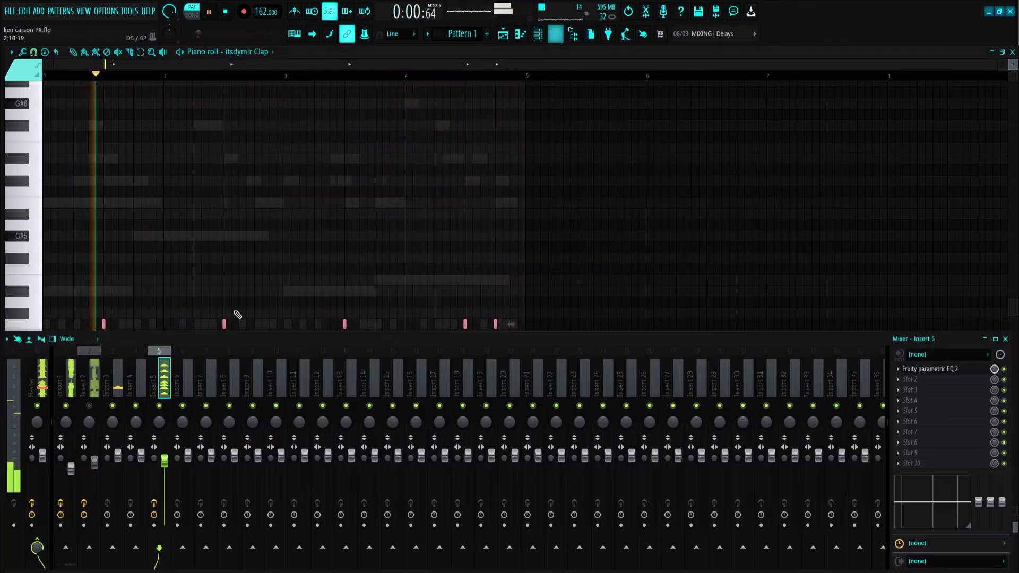
click(117, 455)
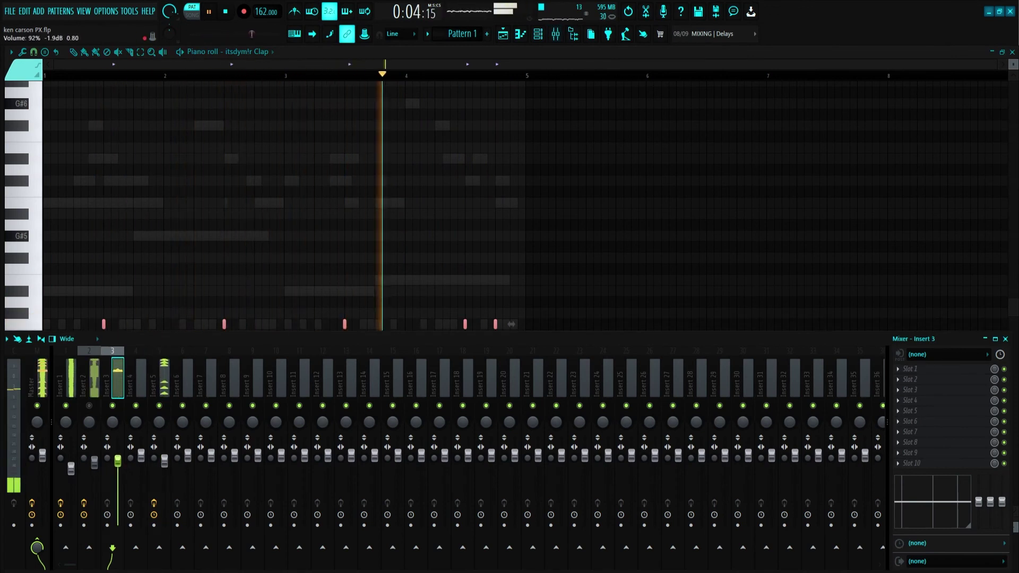
click(909, 368)
click(778, 217)
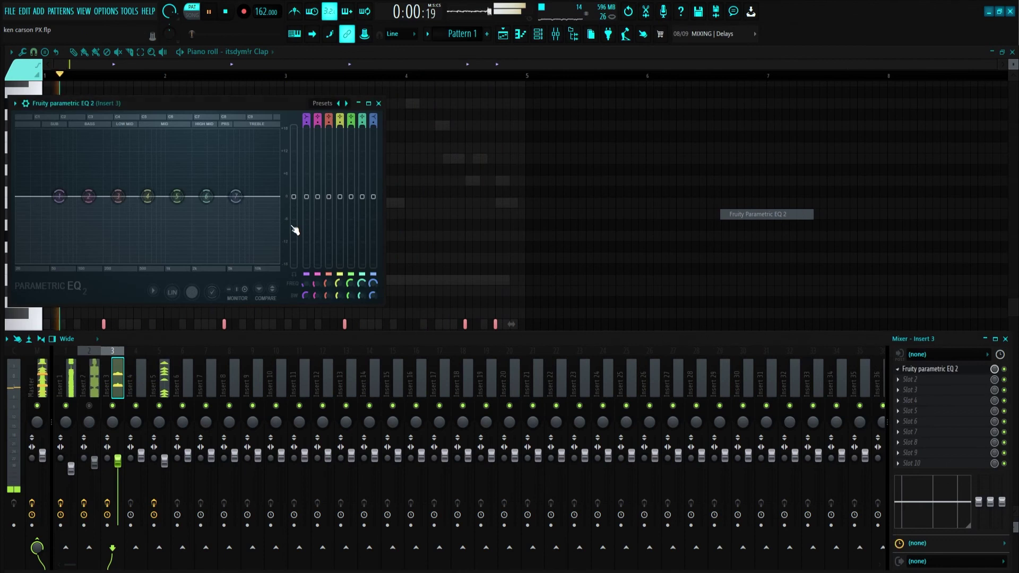
drag(207, 197, 178, 205)
drag(236, 196, 244, 199)
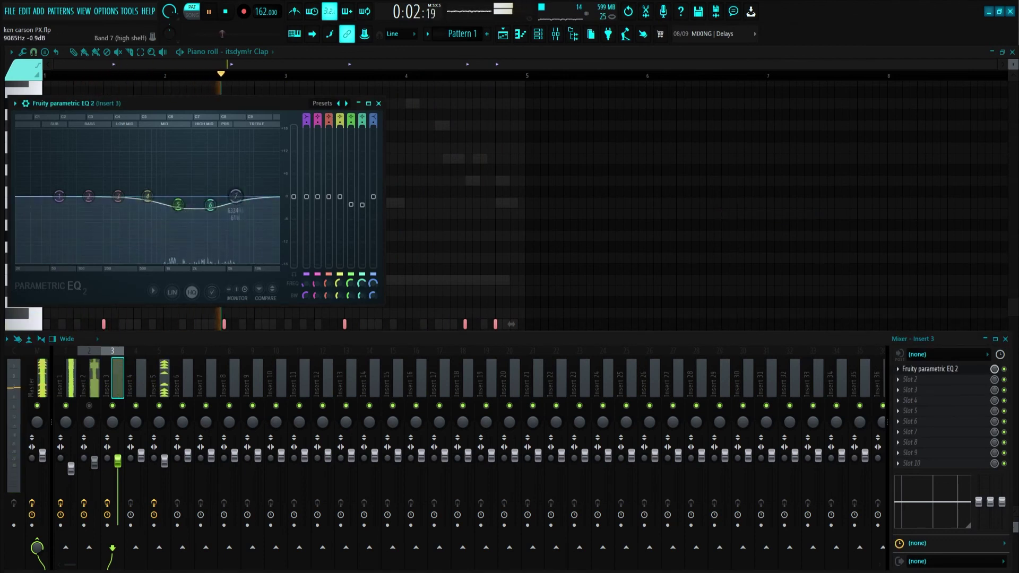
click(378, 103)
key(F9)
key(F6)
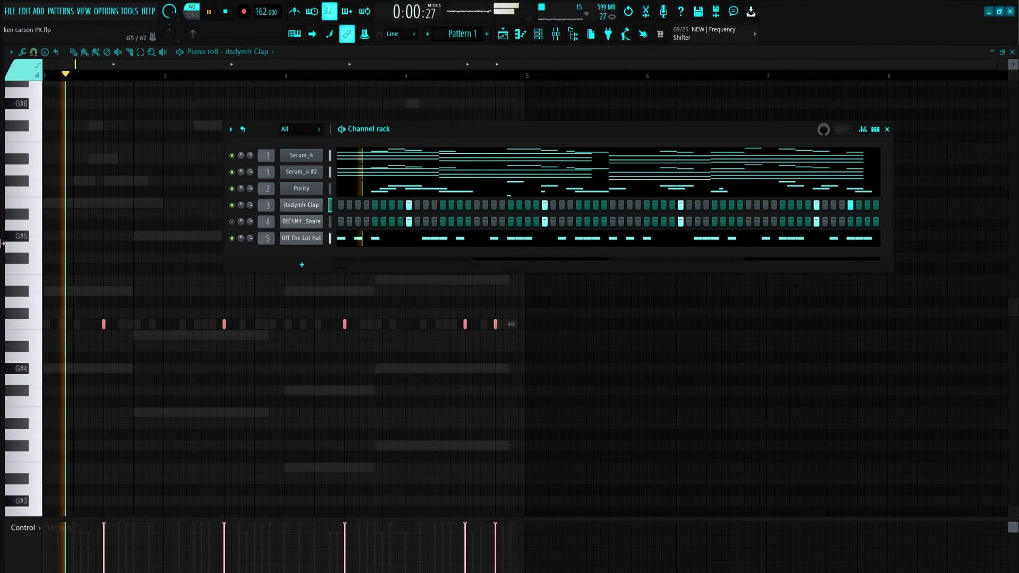
mouse_move(2, 345)
scroll(58, 266, up, 10)
click(62, 233)
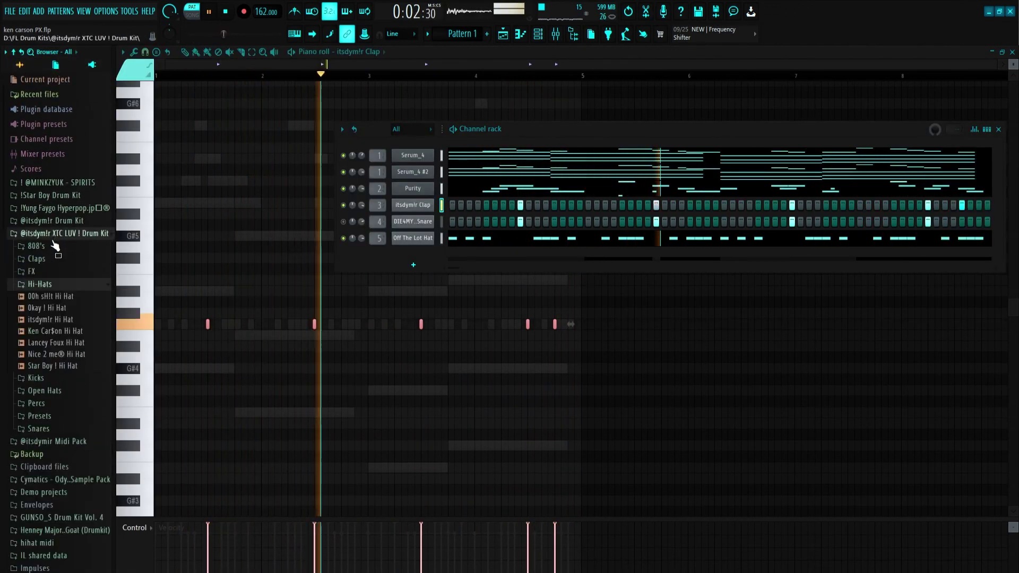
drag(40, 327, 266, 238)
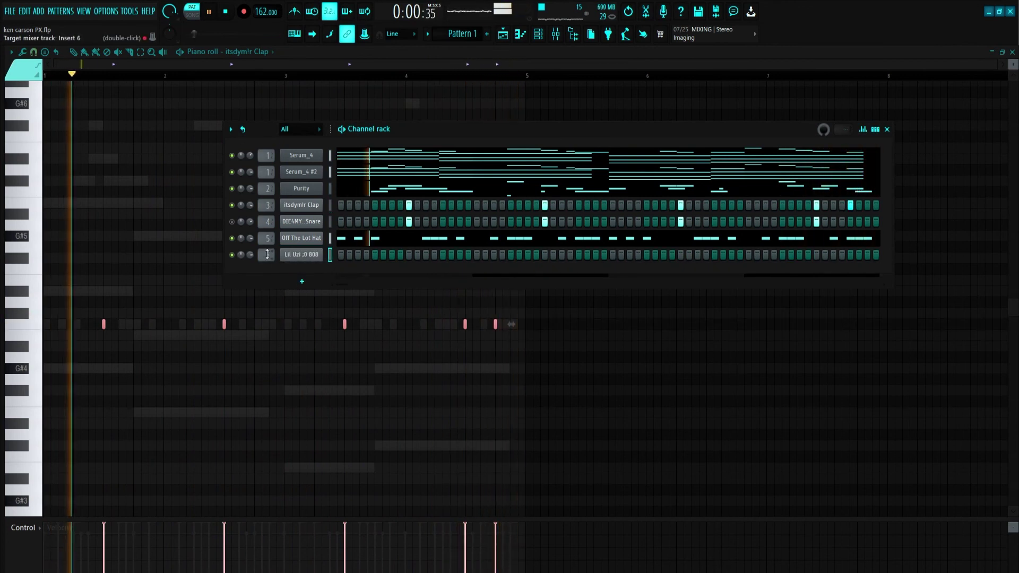
Stop playback, route the 808 channel to mixer track 6 and lower Insert 6's volume slightly
key(space)
click(301, 255)
drag(246, 289, 248, 288)
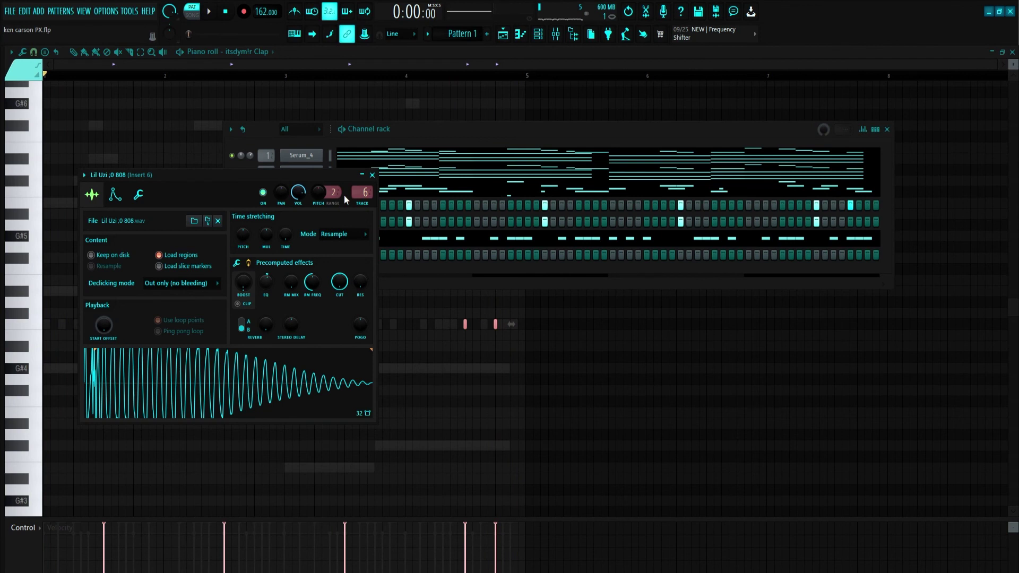
click(372, 174)
click(555, 34)
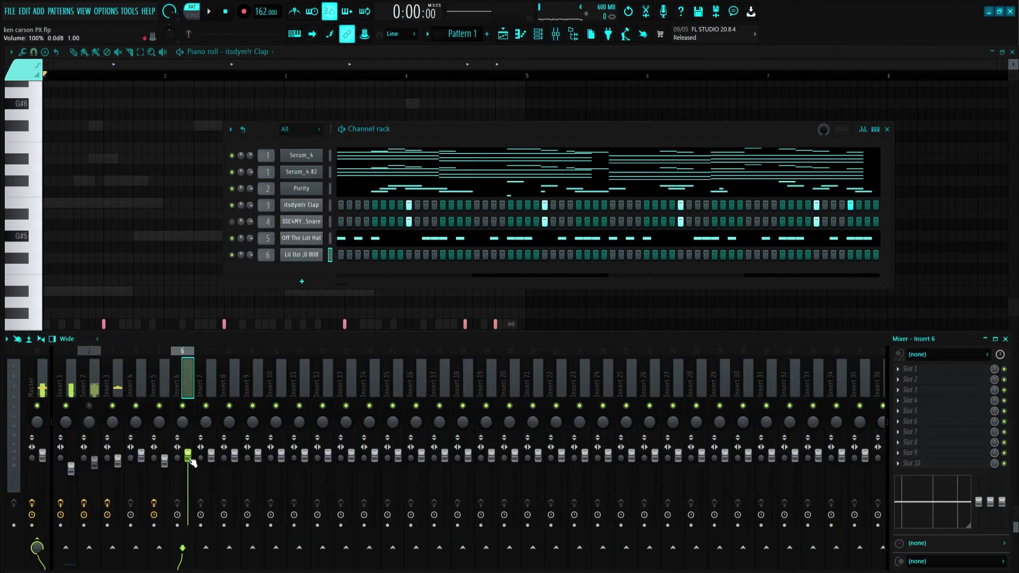
Enable Cut itself for the Lil Uzi ;0 808 channel and open its piano roll
right_click(307, 255)
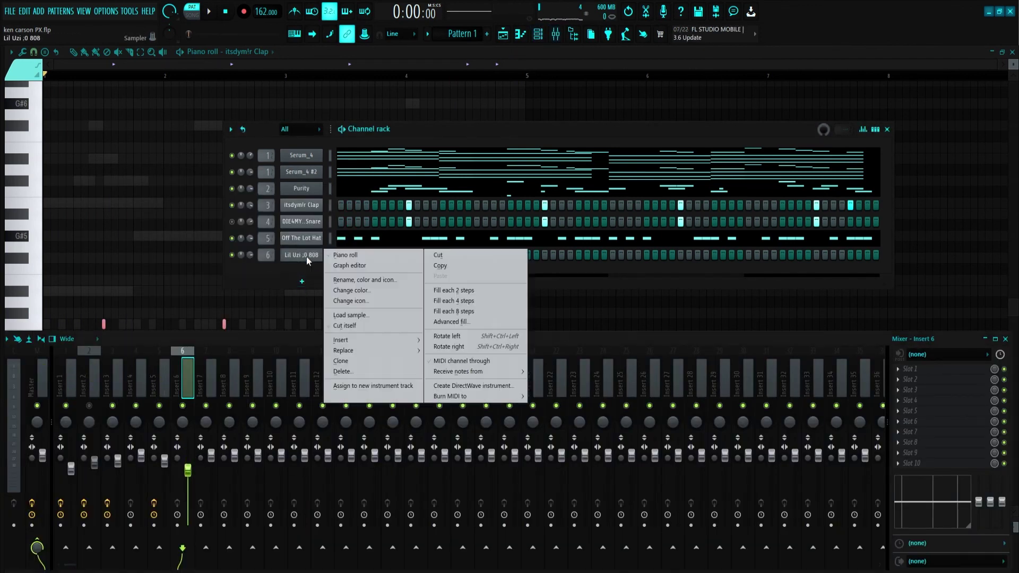
click(339, 326)
right_click(288, 256)
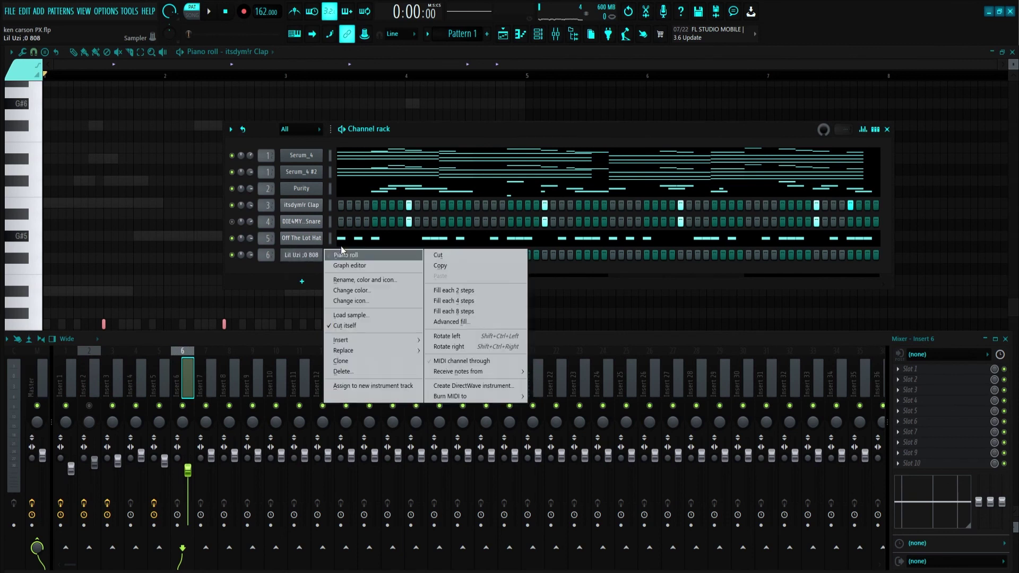
click(341, 248)
click(550, 41)
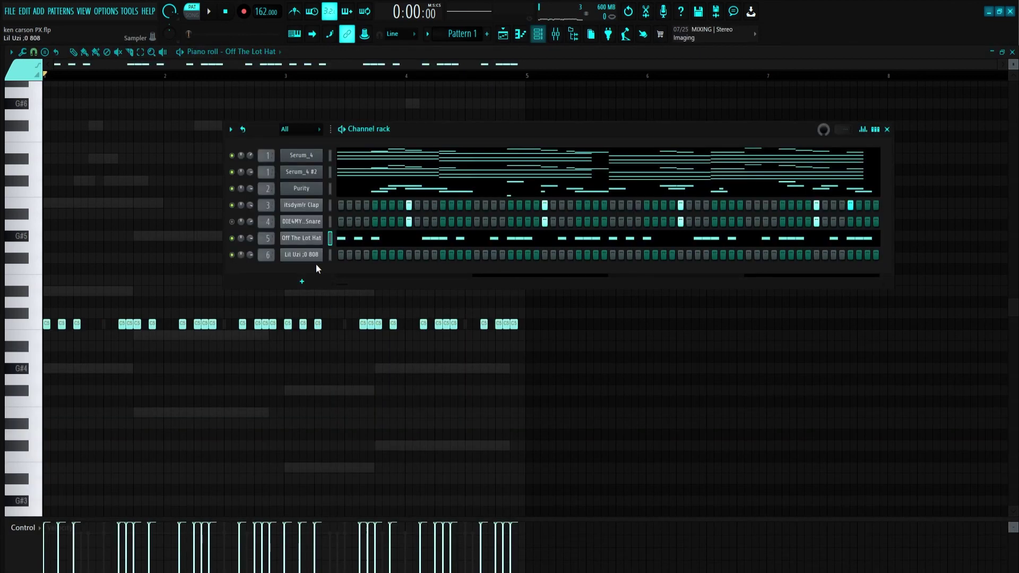
right_click(306, 257)
click(346, 255)
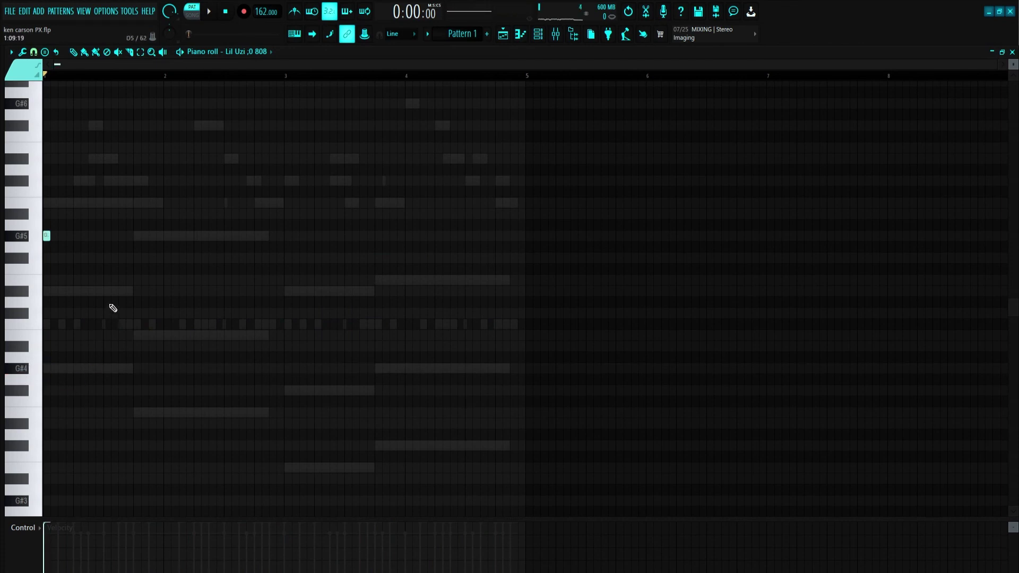
Place a G#5 808 note at the start of bar 1 and four short E5 notes from late bar 1 into bar 2
key(space)
key(space)
scroll(146, 234, up, 2)
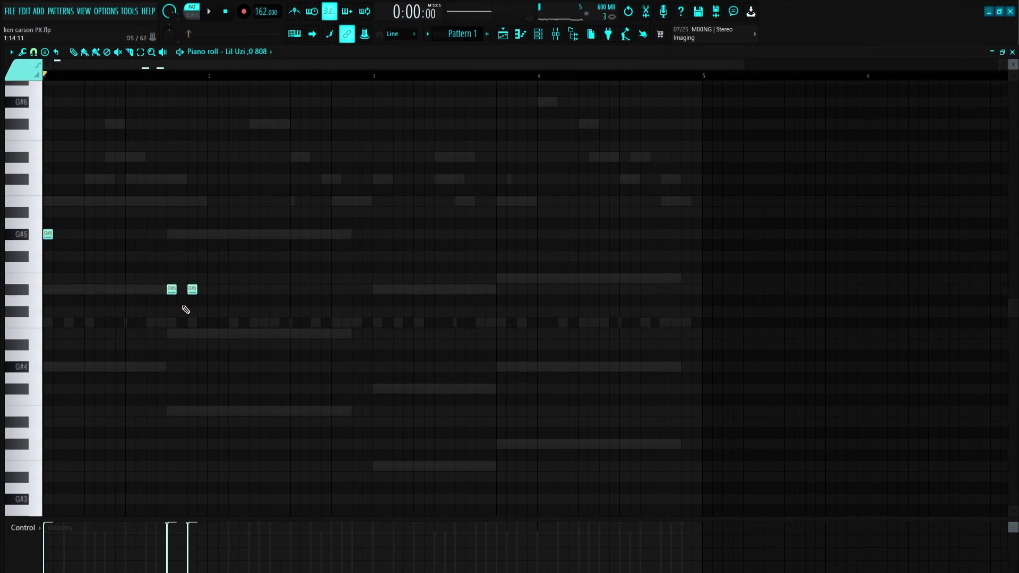
key(space)
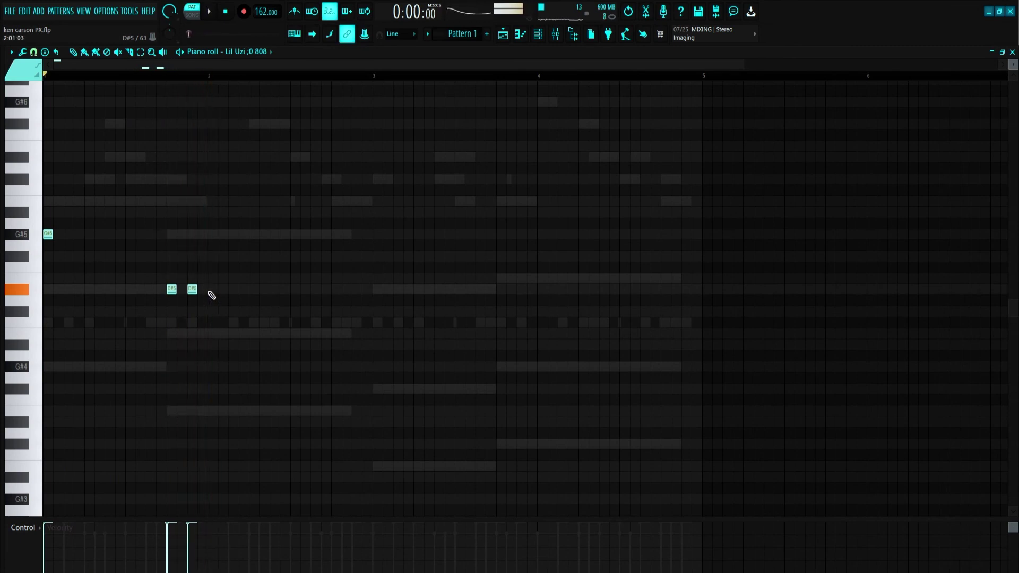
key(space)
key(shift+Up)
ctrl+click(245, 288)
click(236, 279)
click(255, 279)
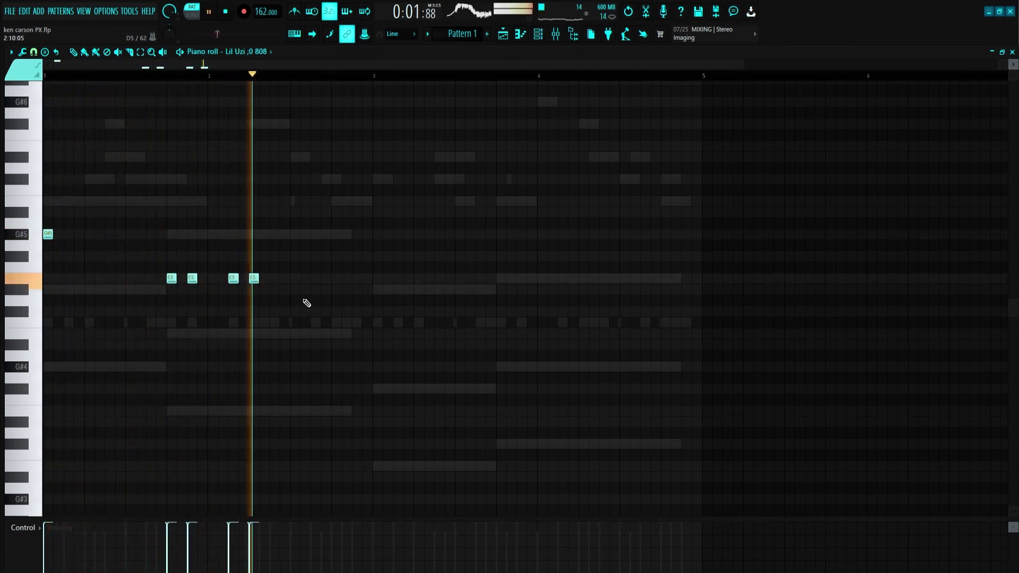
Add three B4 808 notes: late in bar 2, at the start of bar 3 and late in bar 3
click(315, 334)
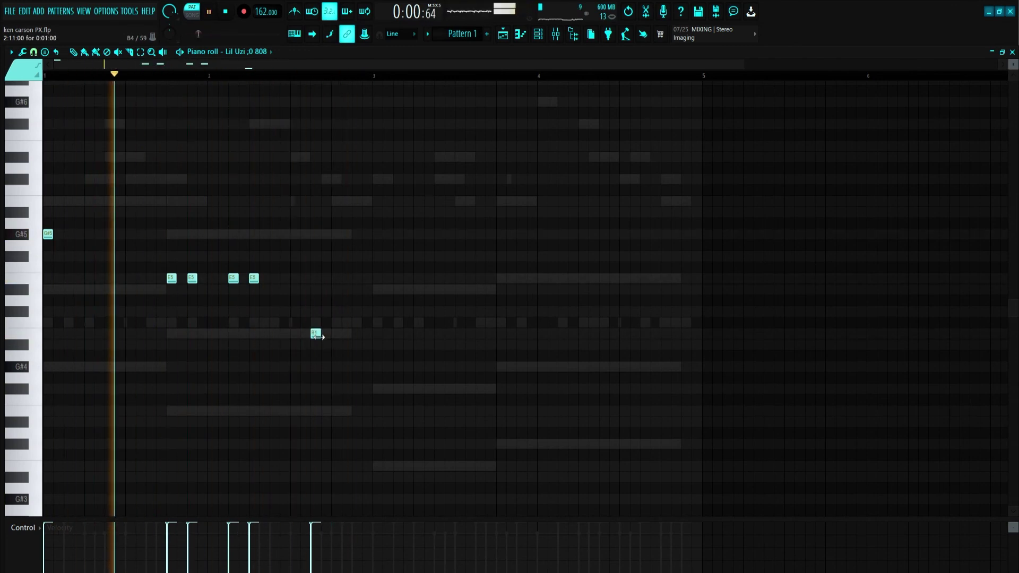
click(367, 323)
key(space)
click(480, 334)
Add three E5 808 notes from late bar 3 into bar 4 and a B4 note late in bar 4
drag(499, 321, 501, 279)
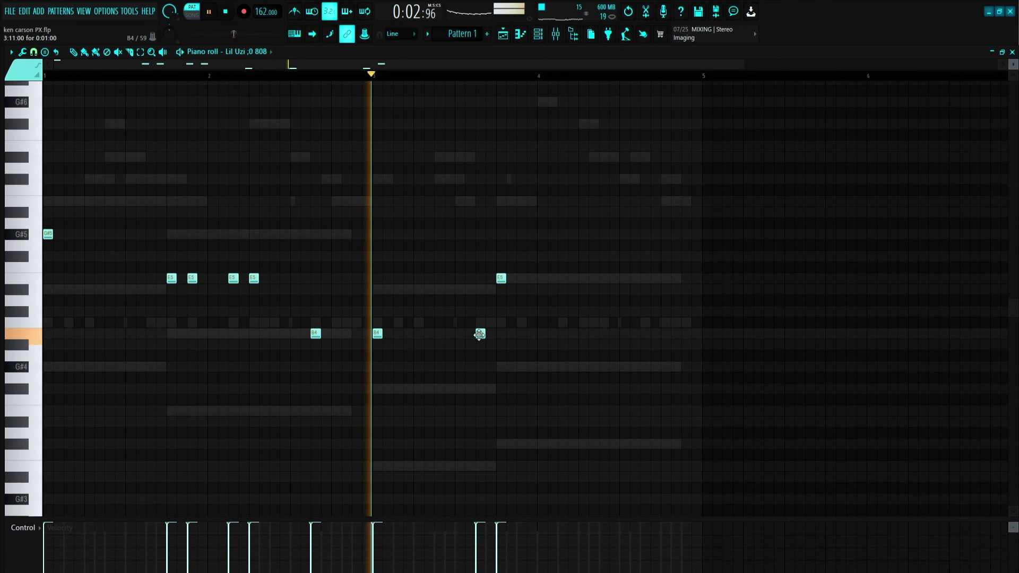
click(563, 279)
click(582, 279)
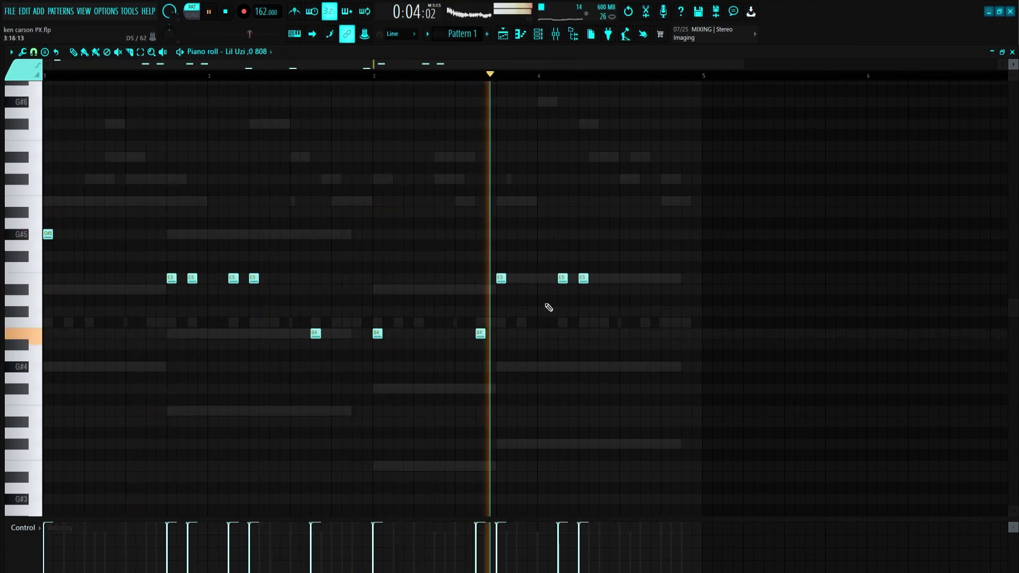
click(644, 279)
drag(643, 283, 642, 334)
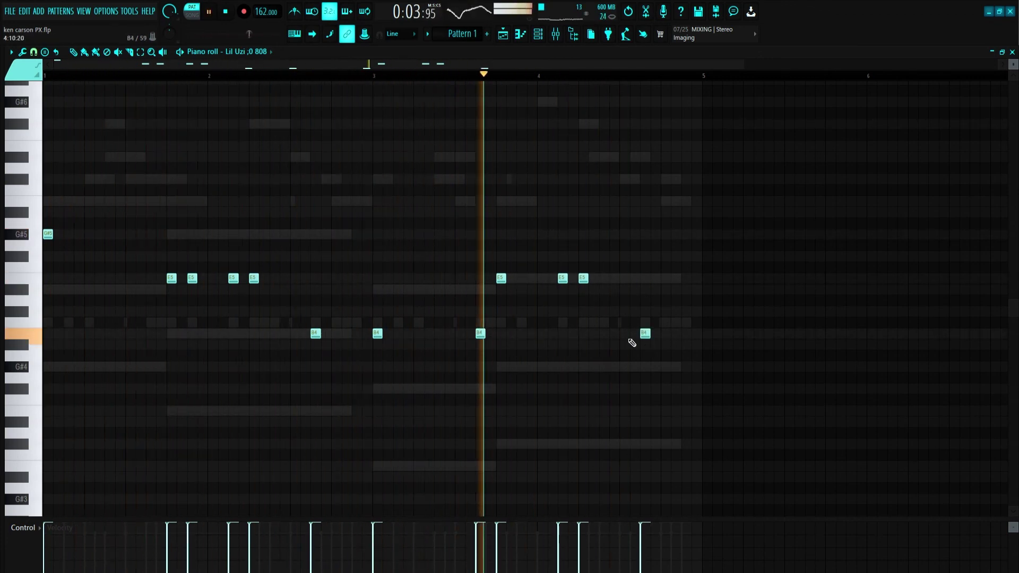
Listen through the 808 pattern and lower its last note in bar 4 to G#4
scroll(553, 320, down, 2)
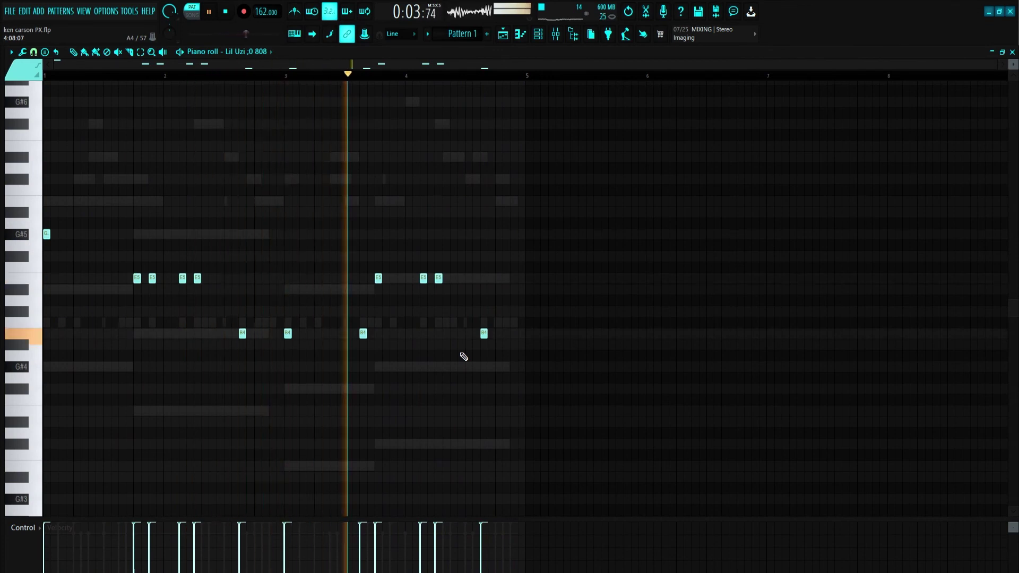
drag(455, 267, 375, 233)
scroll(398, 263, up, 2)
drag(433, 219, 318, 290)
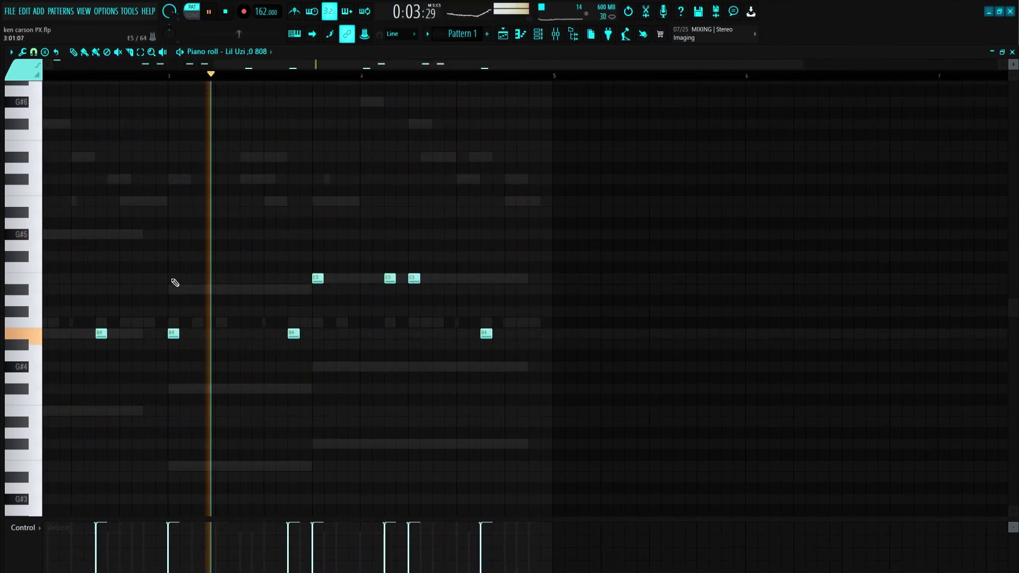
scroll(404, 290, left, 2)
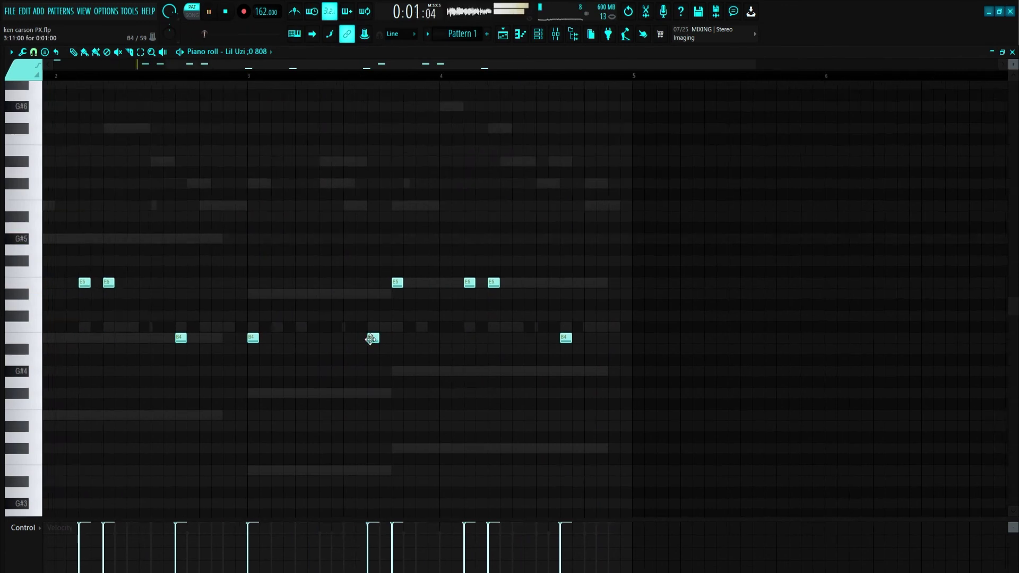
mouse_move(371, 339)
mouse_down()
mouse_move(361, 232)
mouse_move(358, 375)
mouse_move(349, 373)
mouse_move(359, 371)
mouse_move(365, 334)
mouse_up()
scroll(404, 318, down, 3)
scroll(361, 232, up, 2)
scroll(362, 371, up, 1)
scroll(606, 392, up, 1)
drag(749, 350, 747, 382)
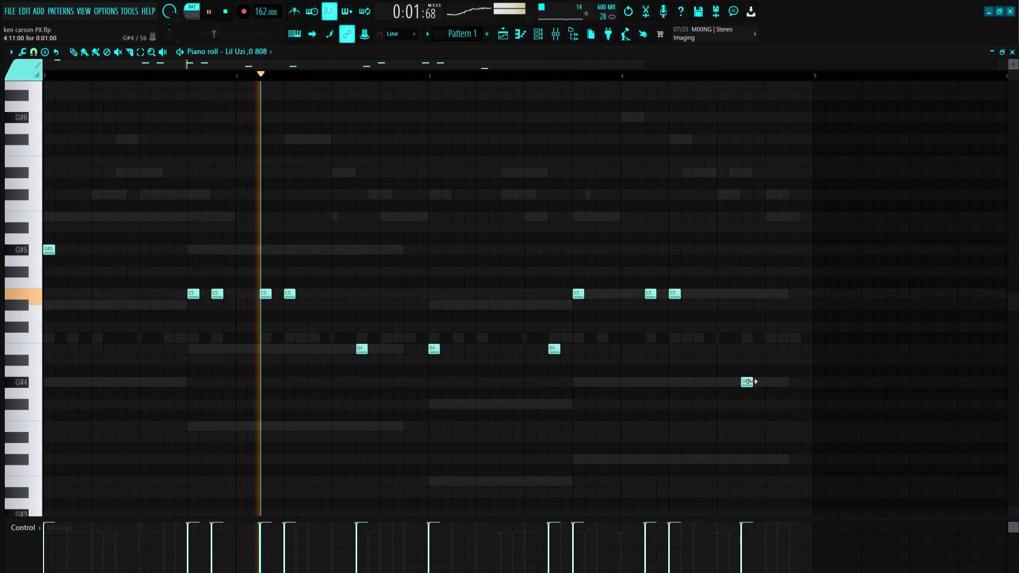
Add OUTTHEHOUSE Perc as a new channel with hits at step 15 of bars 1 and 3, routed to mixer track 7
click(539, 34)
click(555, 35)
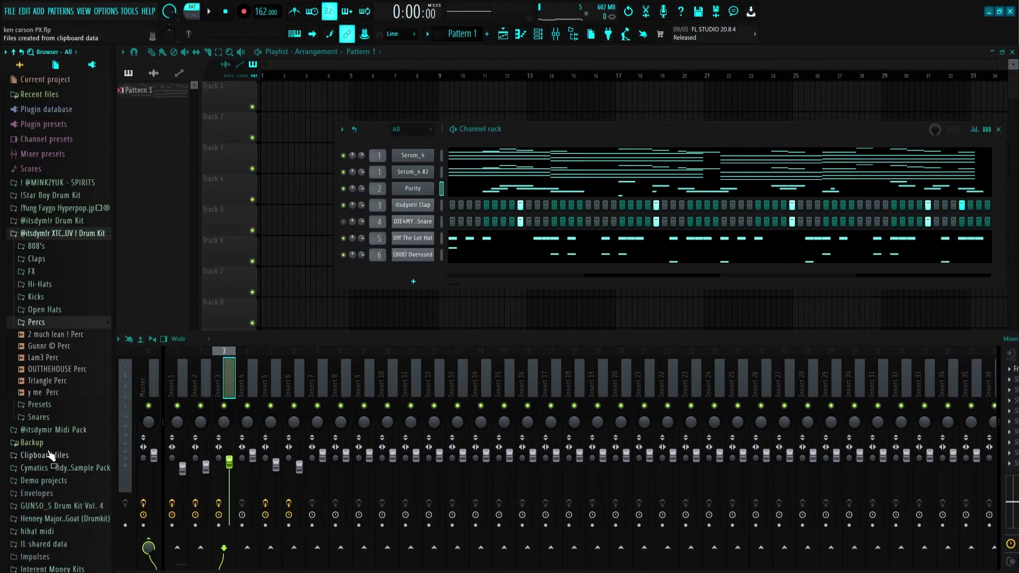
drag(65, 369, 282, 266)
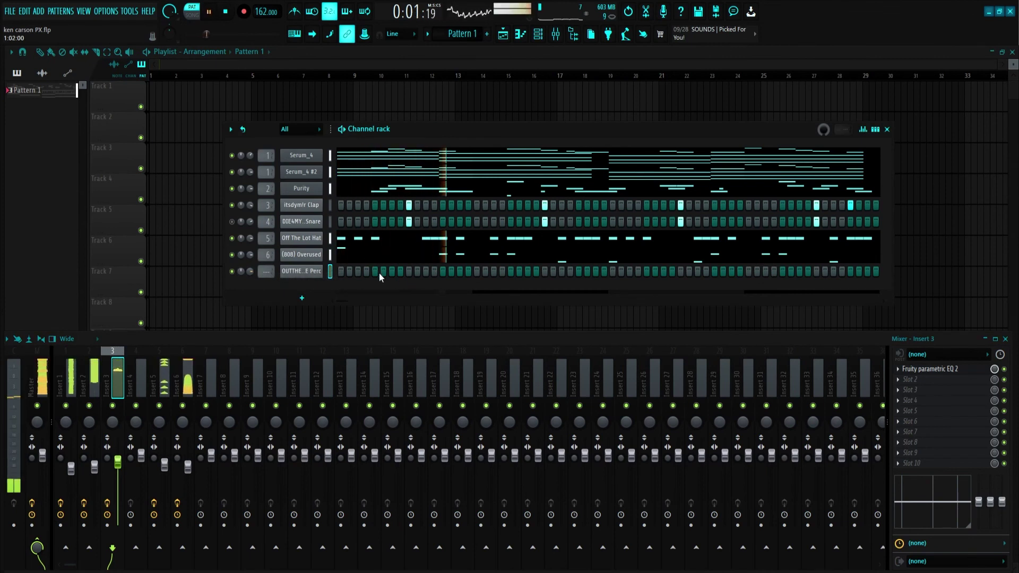
click(461, 272)
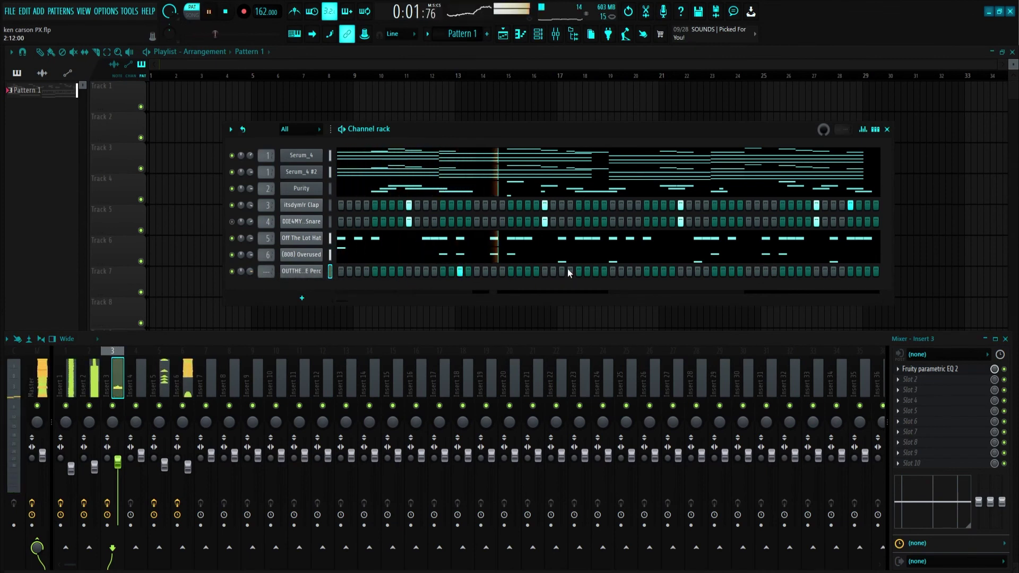
drag(558, 289, 430, 288)
click(605, 271)
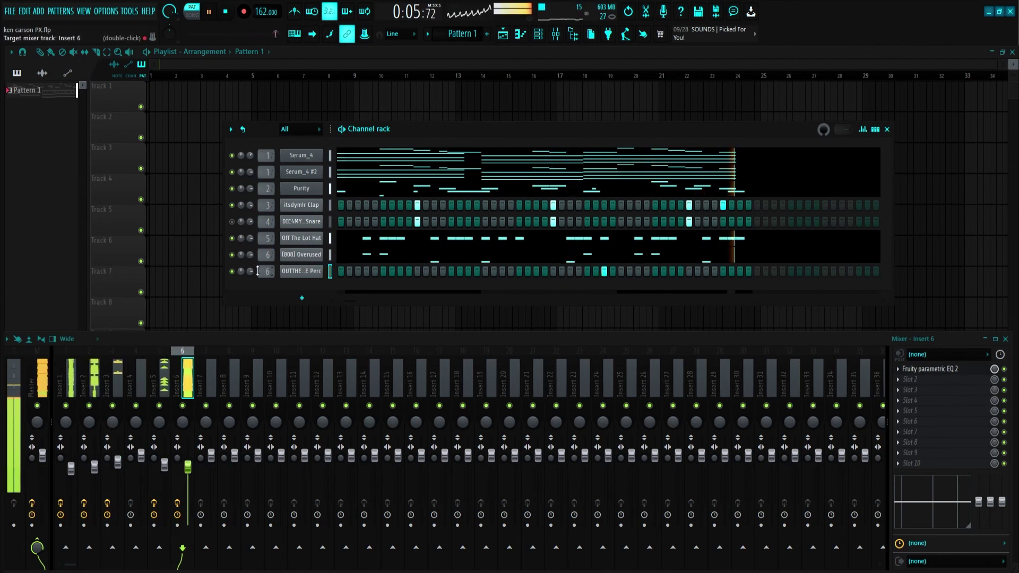
Add WOah ! Snare as a new channel with hits at step 3 of bars 2 and 4 and steps 14 and 15 of bar 4
mouse_move(1, 323)
click(55, 417)
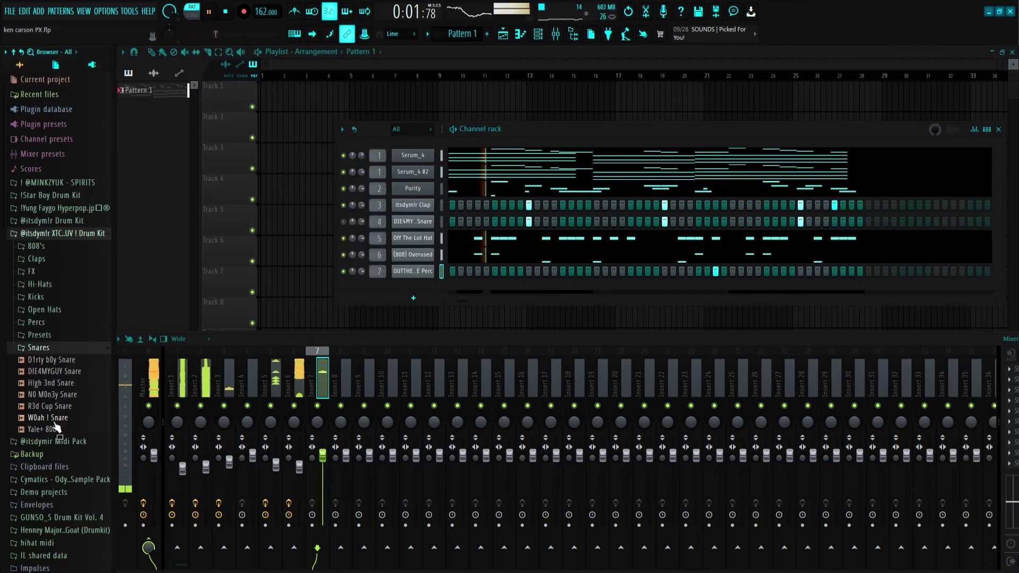
drag(55, 420, 345, 289)
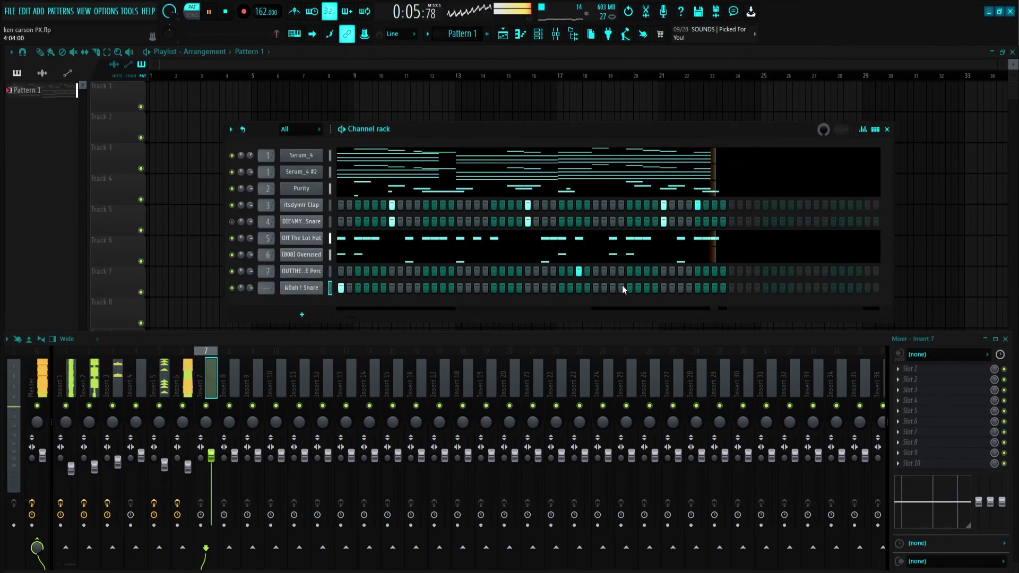
drag(707, 287, 715, 288)
scroll(628, 298, left, 3)
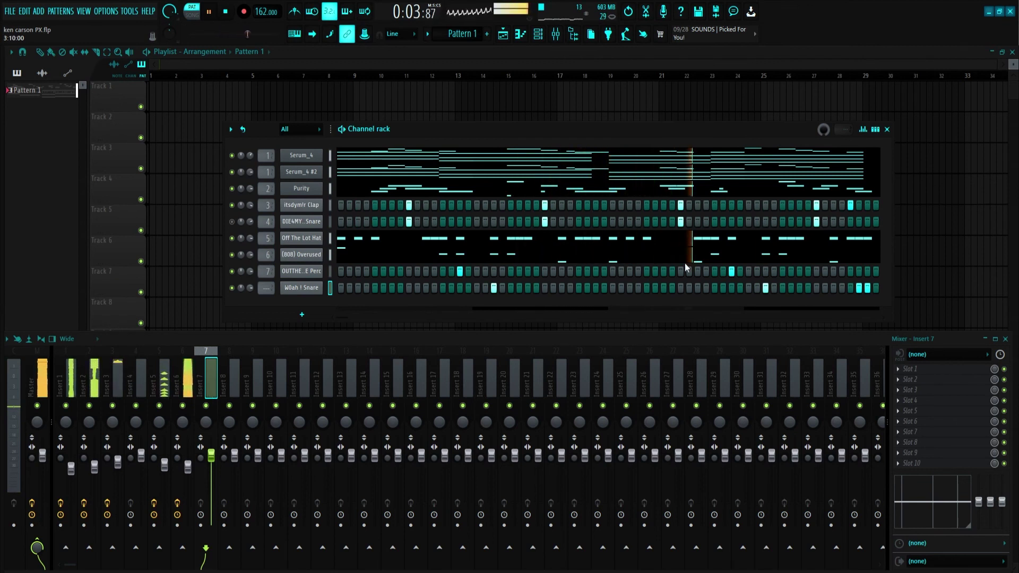
Route the WOah ! Snare channel to mixer track 8 and raise Insert 1's volume slightly
scroll(265, 288, up, 5)
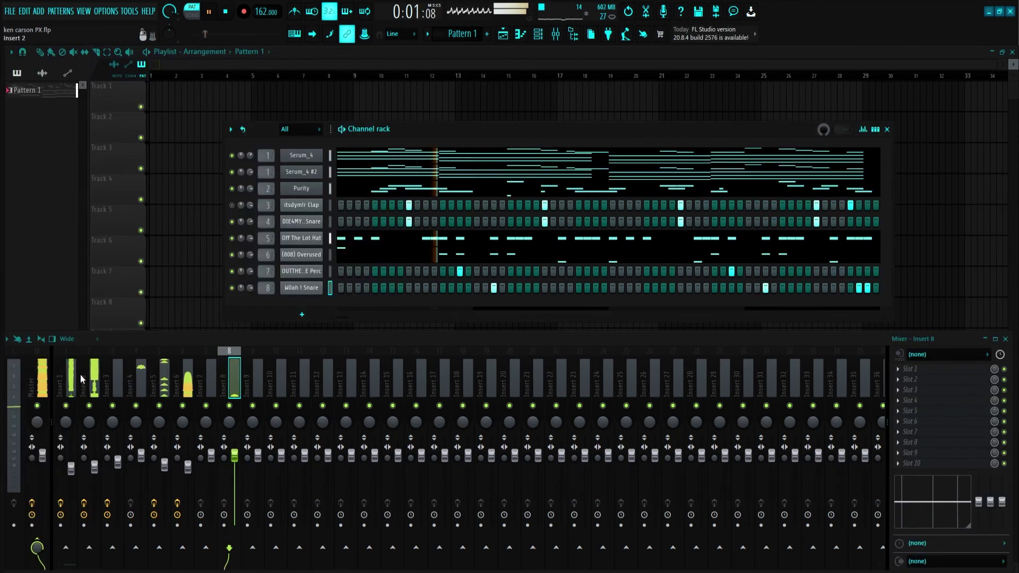
click(57, 457)
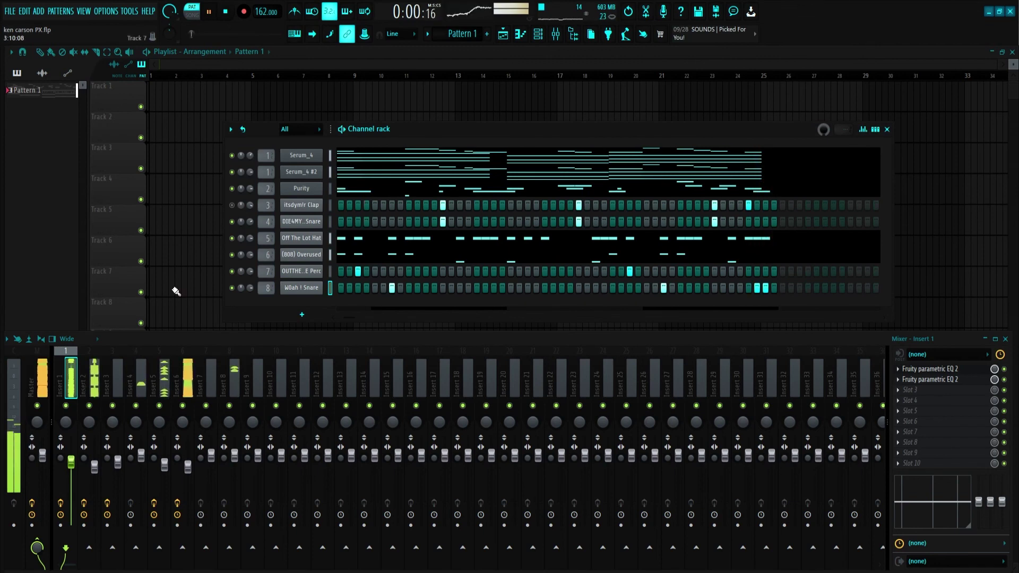
Add the Mean Teen Open Hat sample as a new channel with hits at step 13 of bars 2 and 4
mouse_move(2, 311)
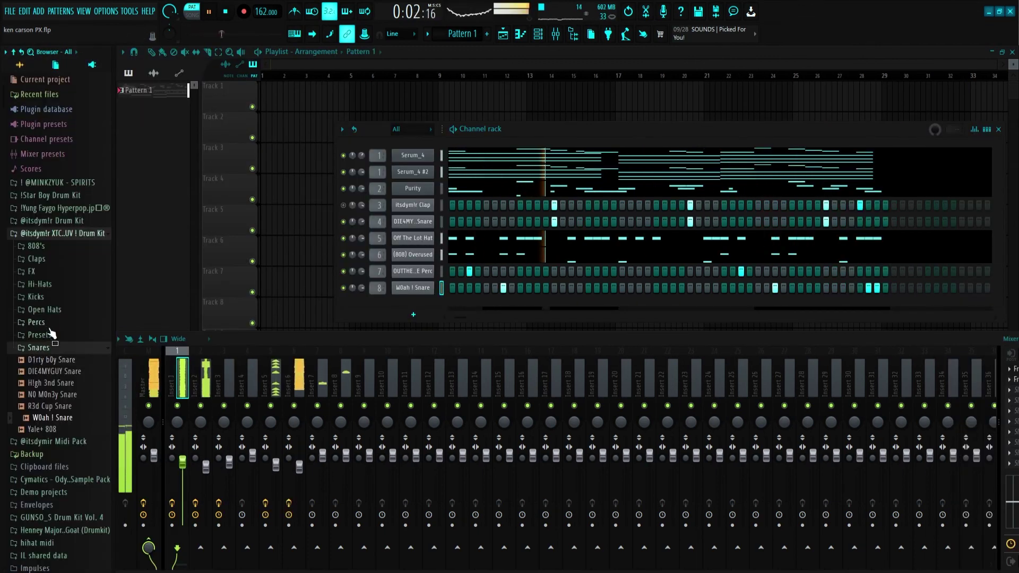
click(44, 310)
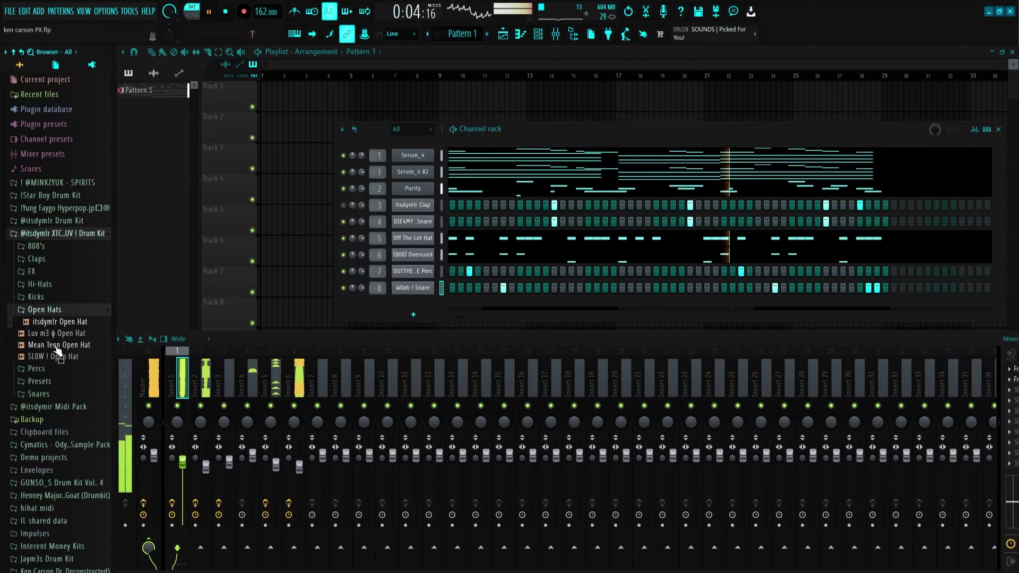
drag(309, 348, 303, 305)
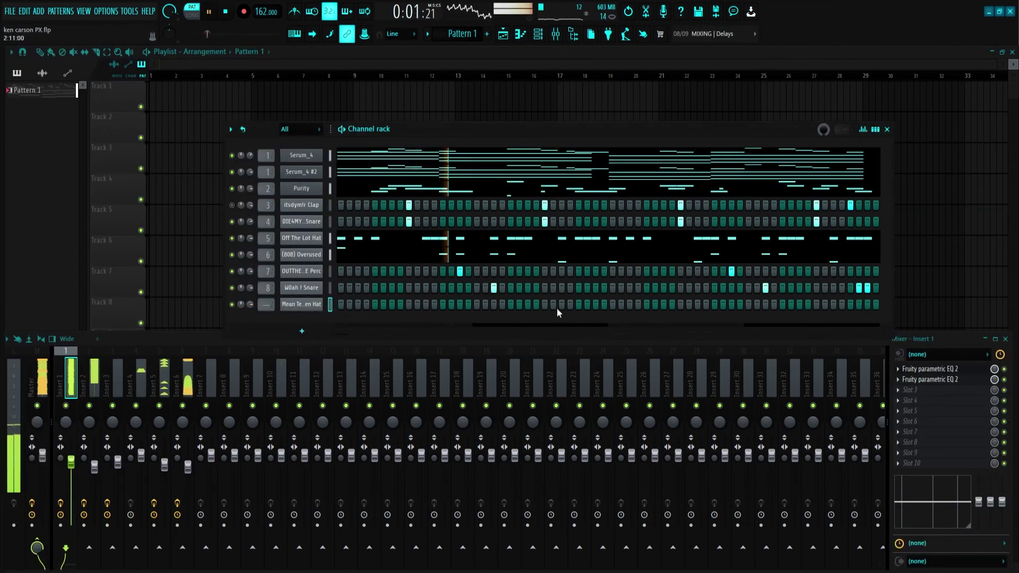
click(579, 305)
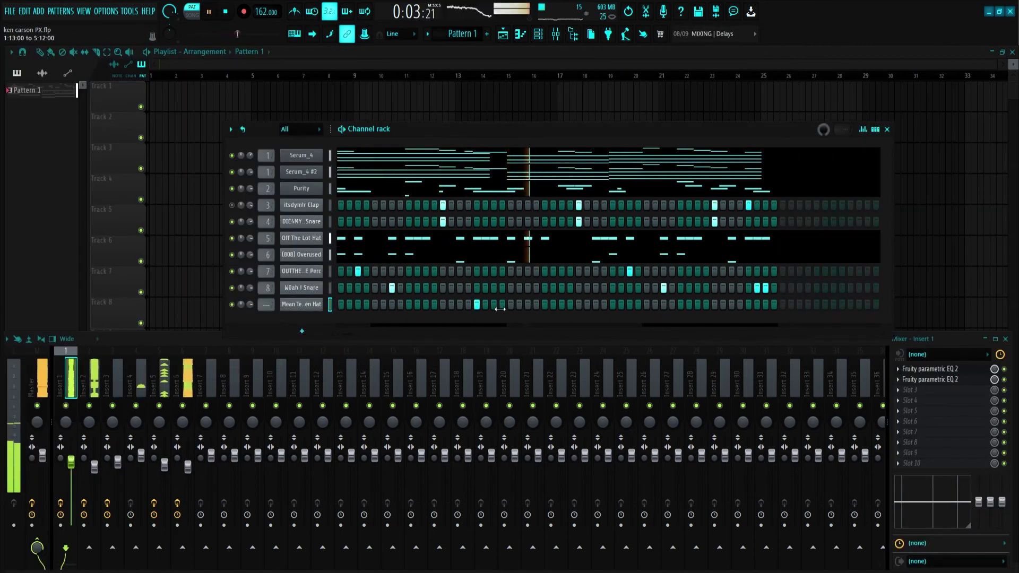
drag(602, 317, 783, 339)
click(800, 306)
scroll(461, 302, left, 3)
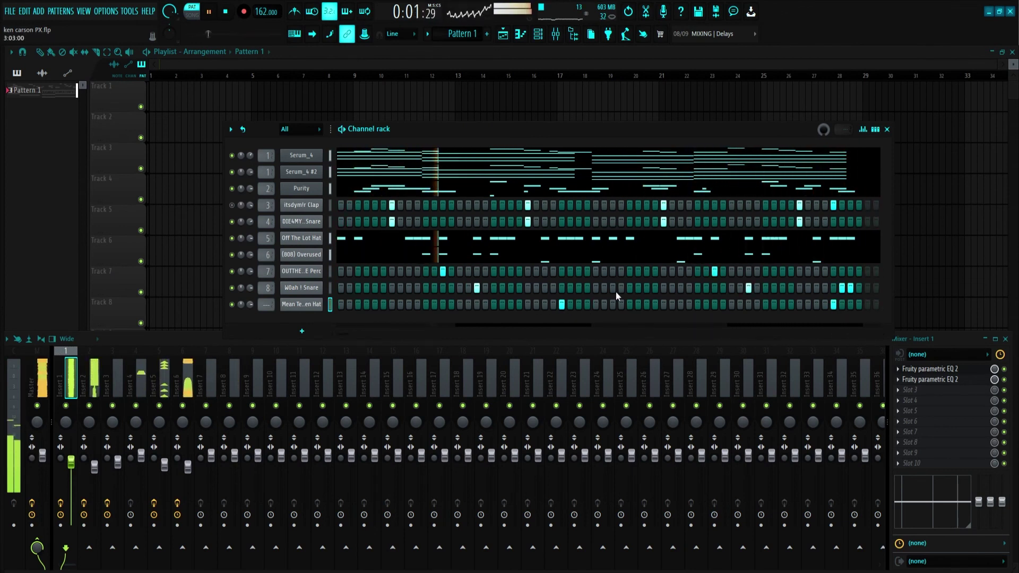
scroll(616, 295, left, 1)
scroll(708, 301, right, 2)
scroll(690, 301, left, 2)
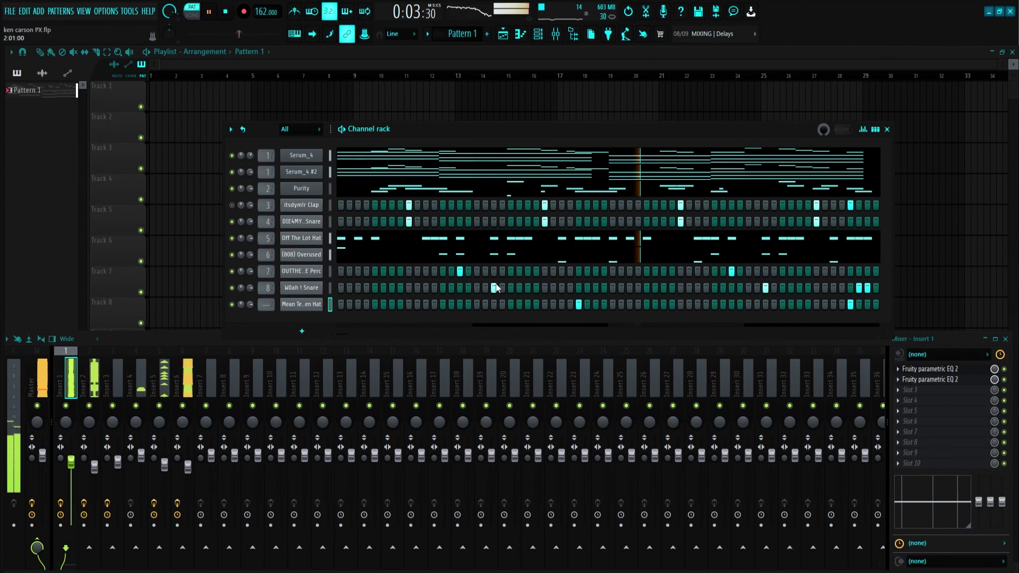
Route the Mean Teen Open Hat channel to mixer track 9 and lengthen its two C5 hits to one beat each
drag(497, 288, 521, 280)
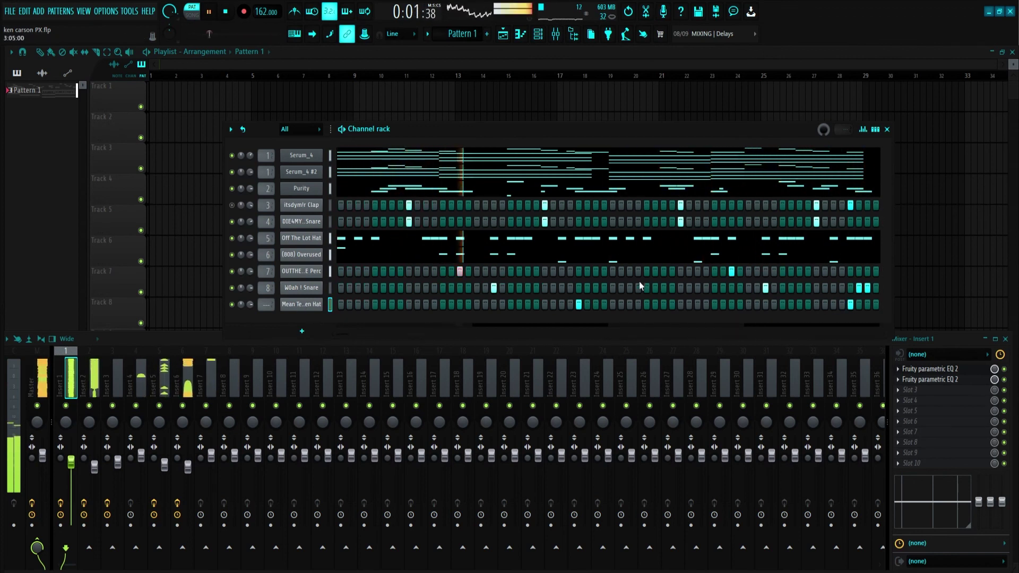
drag(673, 303, 547, 308)
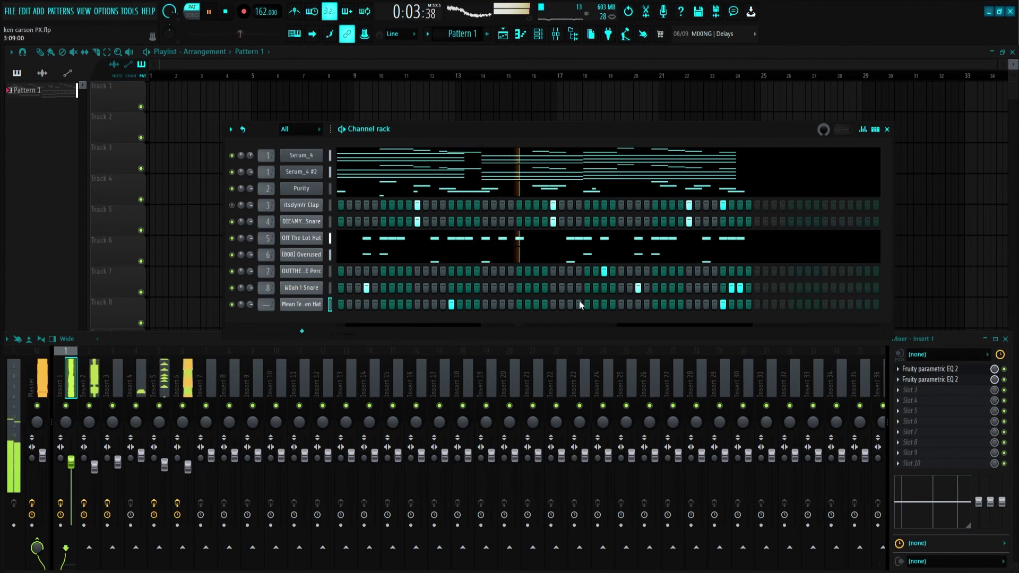
scroll(264, 305, up, 3)
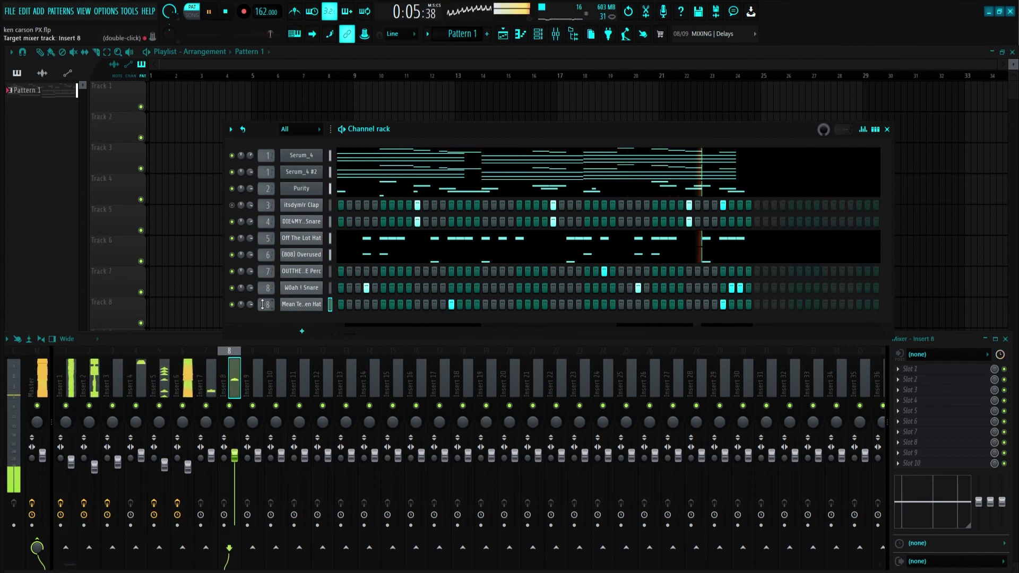
right_click(314, 307)
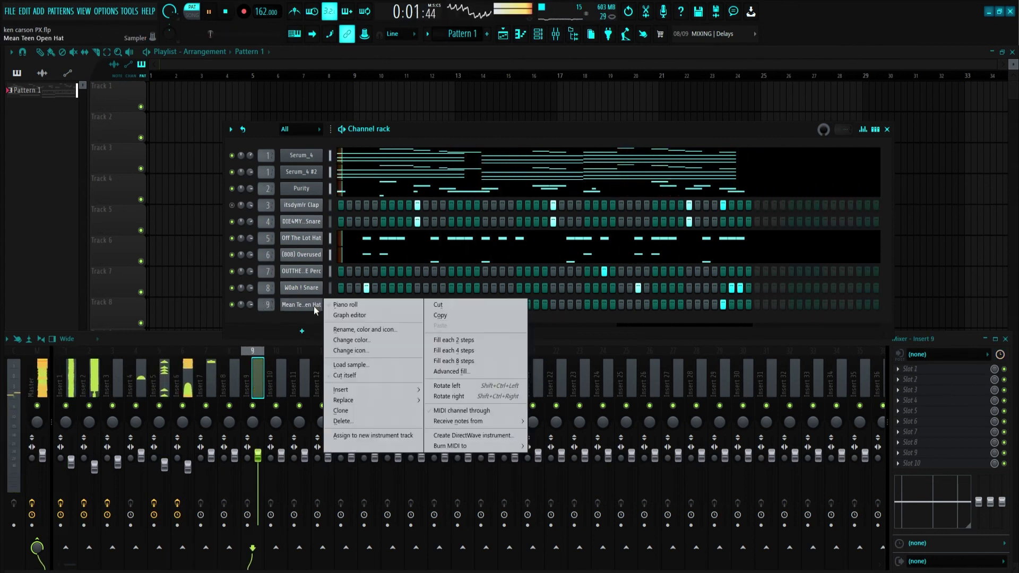
click(329, 302)
drag(642, 365, 288, 347)
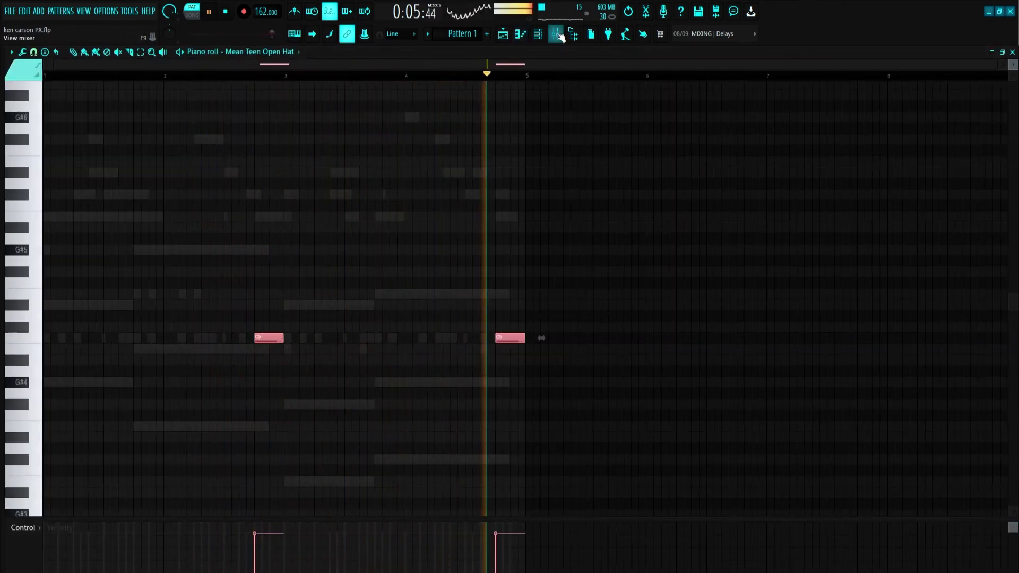
Enable the volume envelope of the Mean Teen Open Hat channel with the hold time at about 98%
click(538, 35)
click(308, 306)
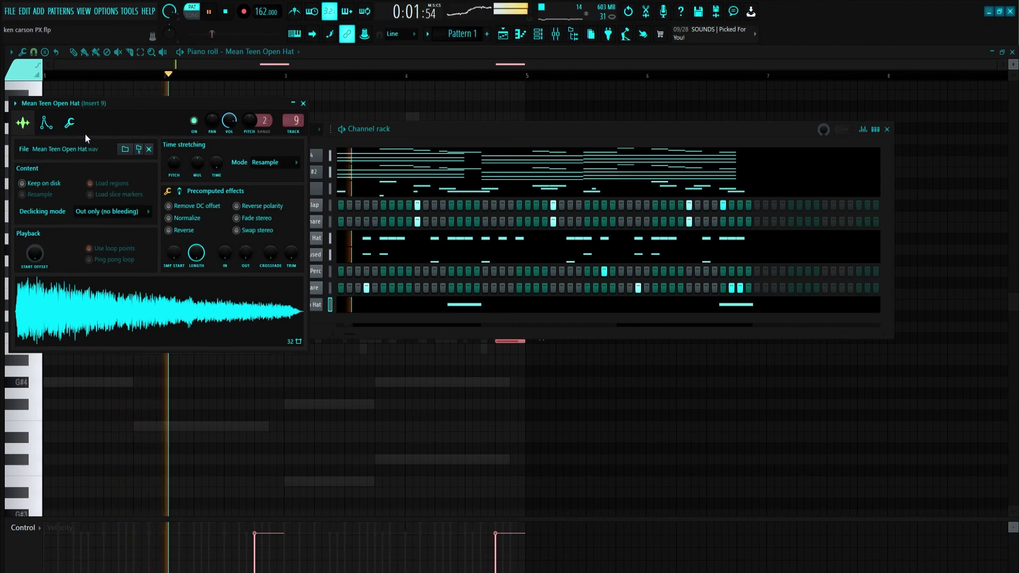
click(47, 126)
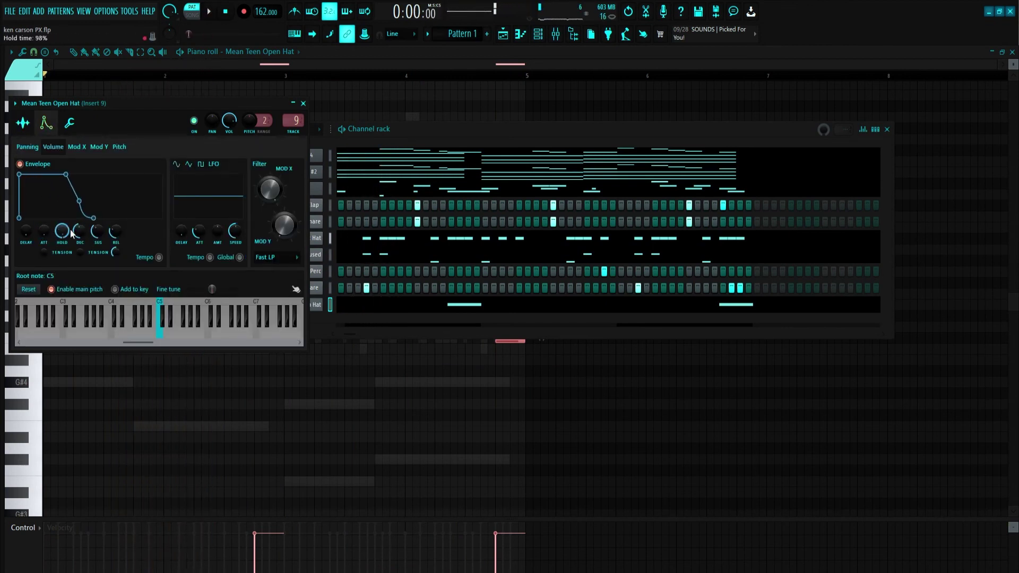
key(space)
click(303, 103)
Add a B4 note at the start of bar 5 in the (808) Overused piano roll and apply quick legato
right_click(314, 255)
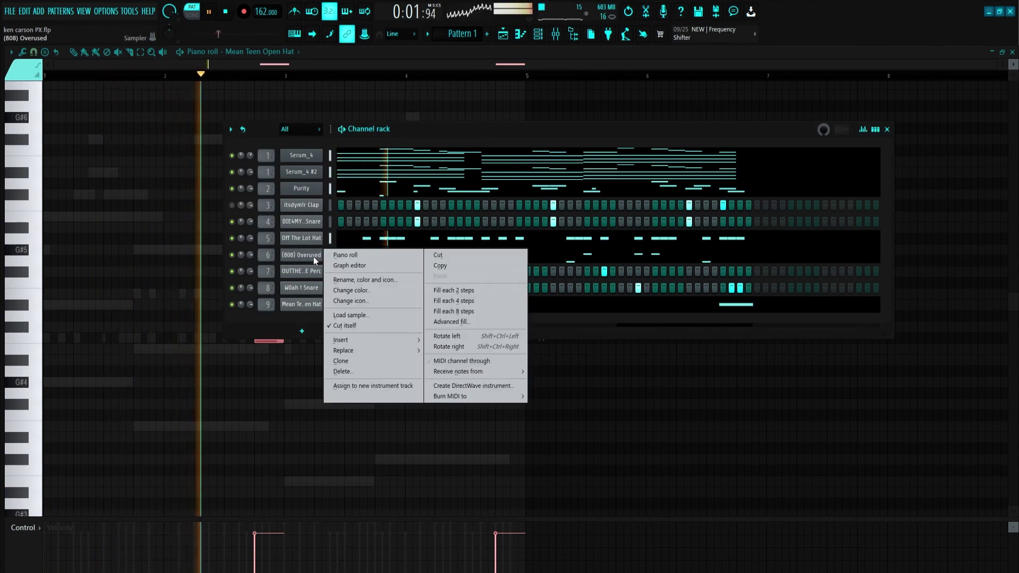
click(345, 254)
click(531, 349)
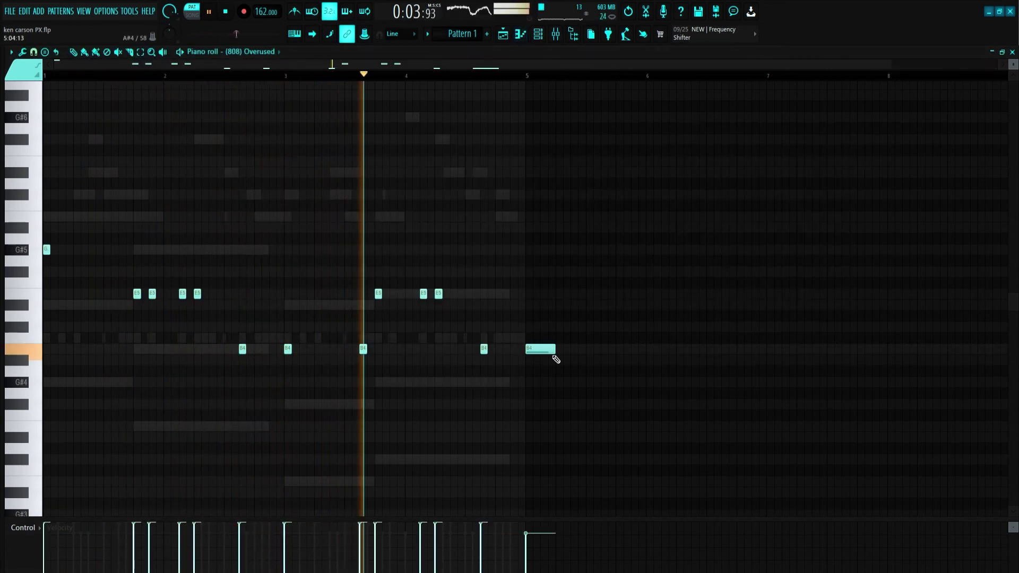
key(ctrl+l)
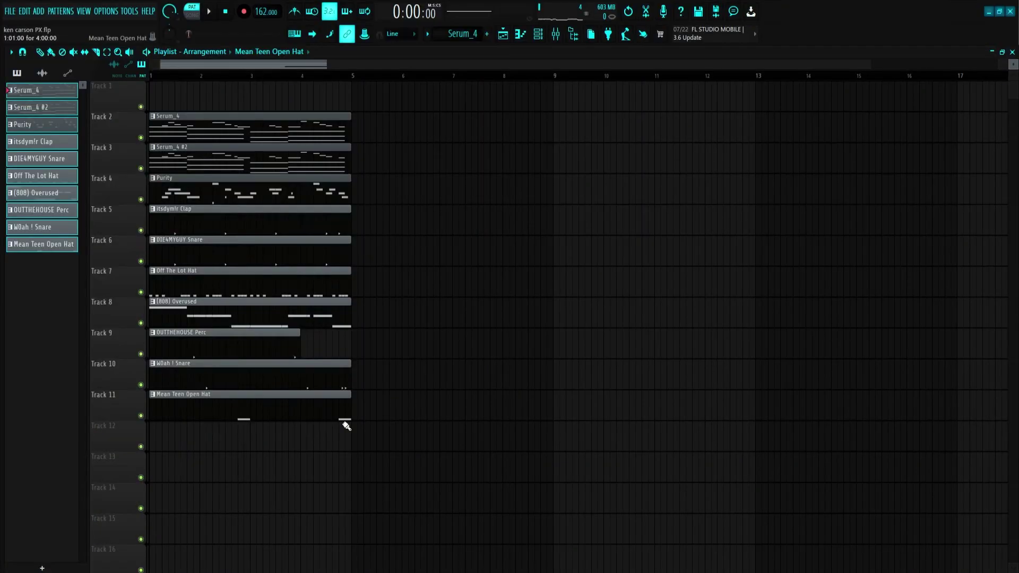
Arrange the channel clips from Track 1 down with the drums starting on Track 5, and extend OUTTHEHOUSE Perc to four bars
drag(337, 448, 182, 97)
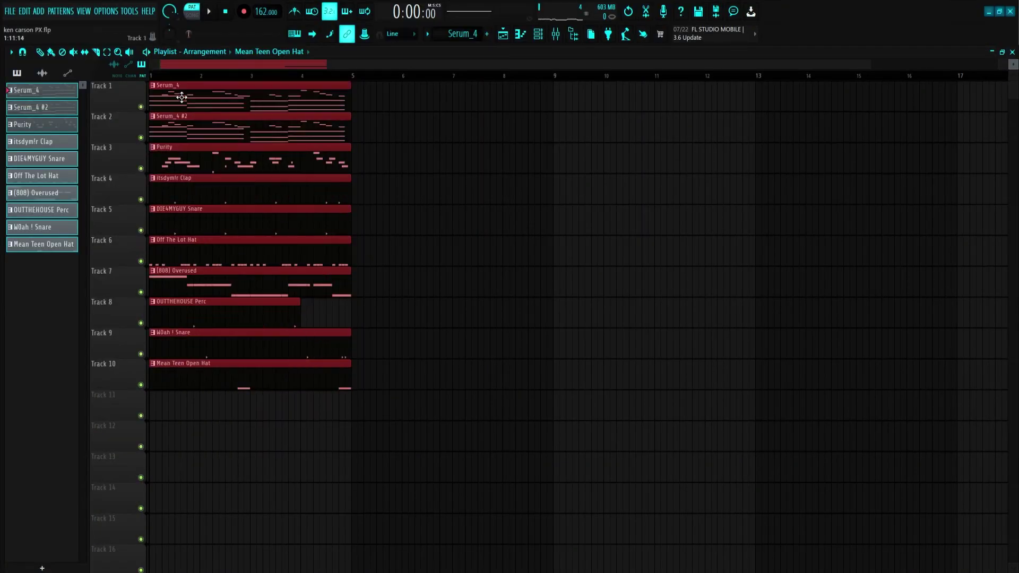
click(382, 310)
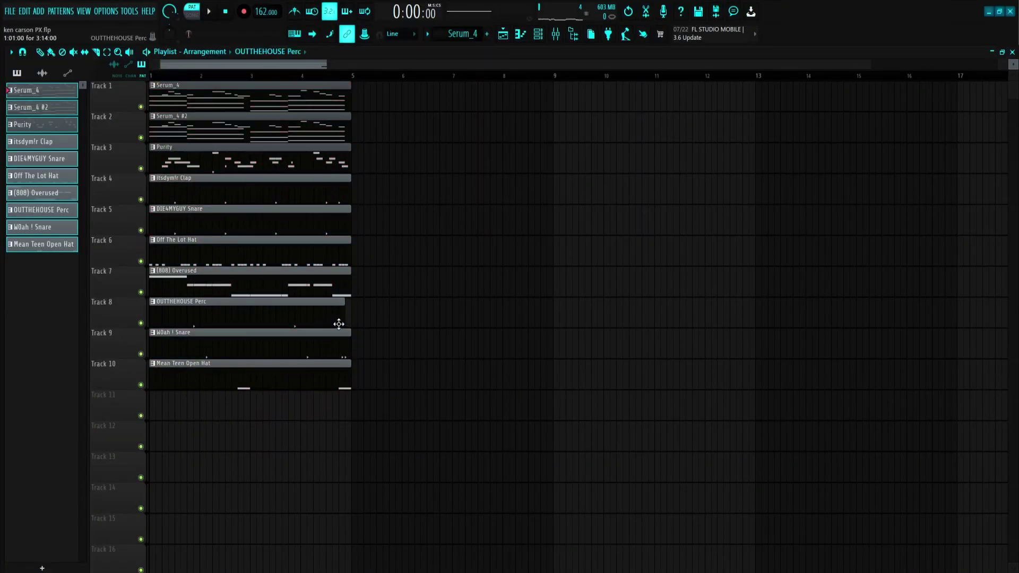
drag(320, 435, 189, 194)
drag(188, 196, 185, 234)
Duplicate all the playlist clips five times in a row to fill 24 bars
drag(326, 467, 261, 165)
key(ctrl+b)
key(ctrl+b)
key(ctrl+b)
key(ctrl+b)
key(ctrl+b)
Clear the Purity, 808 and drum clips before bar 9 and the first Serum_4 #2 clip, and play the arrangement
mouse_move(188, 217)
mouse_down()
mouse_move(192, 333)
mouse_move(298, 303)
mouse_move(276, 215)
mouse_up()
mouse_move(215, 130)
mouse_down()
mouse_move(254, 180)
mouse_move(247, 114)
mouse_up()
key(space)
click(370, 126)
click(236, 134)
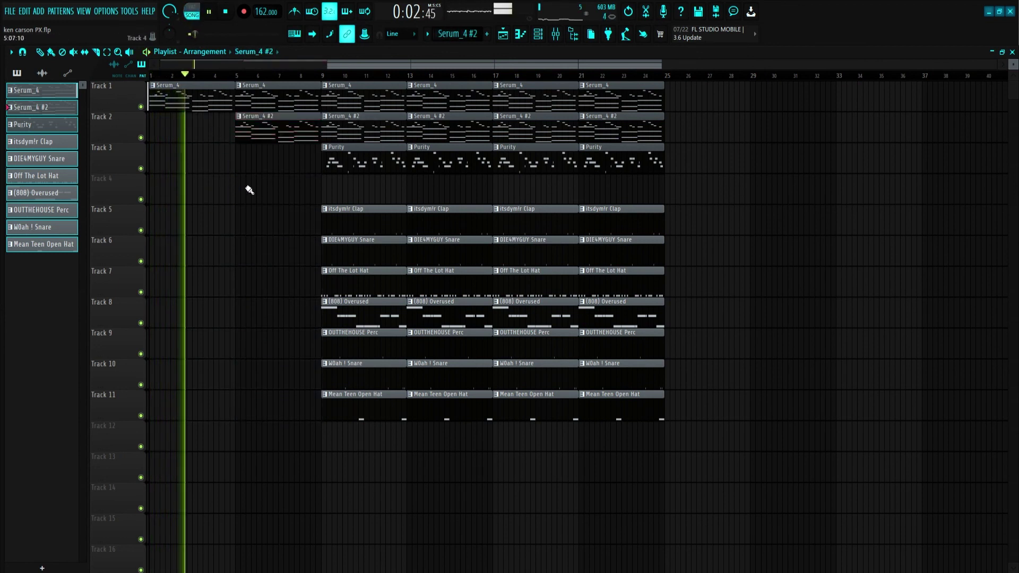
Try extending the last B5 note of the Serum_4 #2 pattern to the end of bar 4, and trim it back
scroll(291, 214, up, 3)
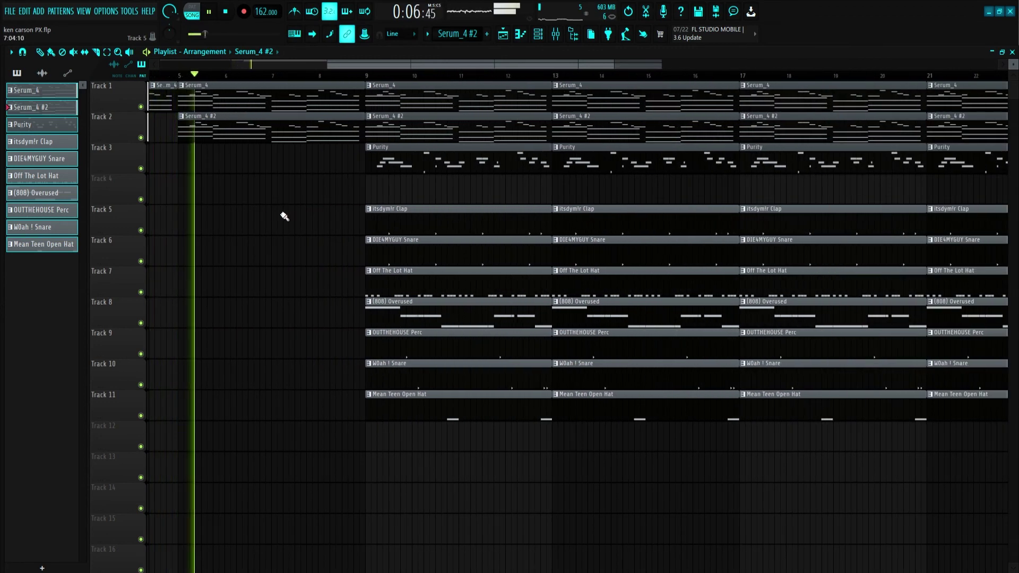
scroll(243, 142, down, 2)
double_click(243, 142)
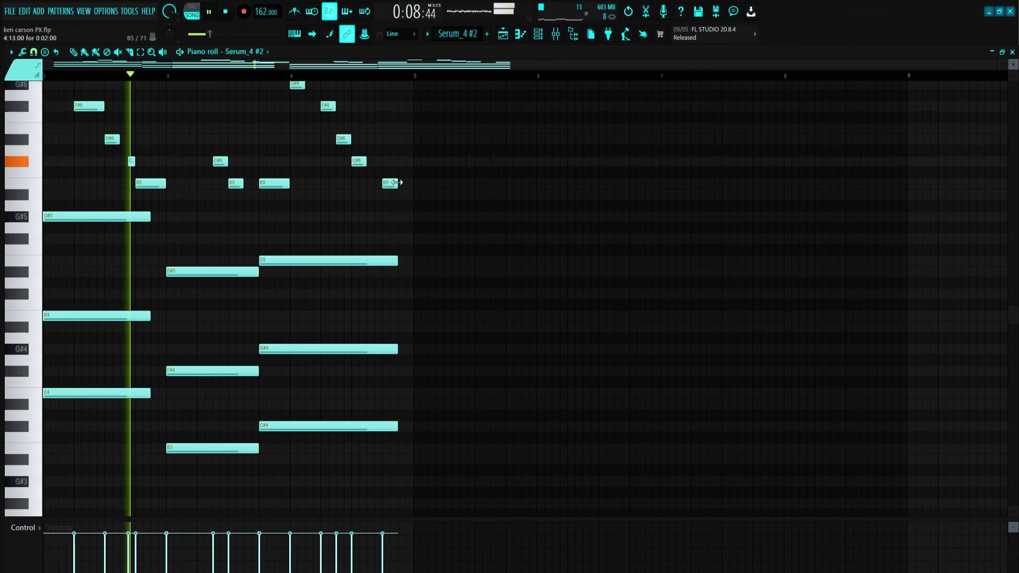
drag(397, 182, 413, 186)
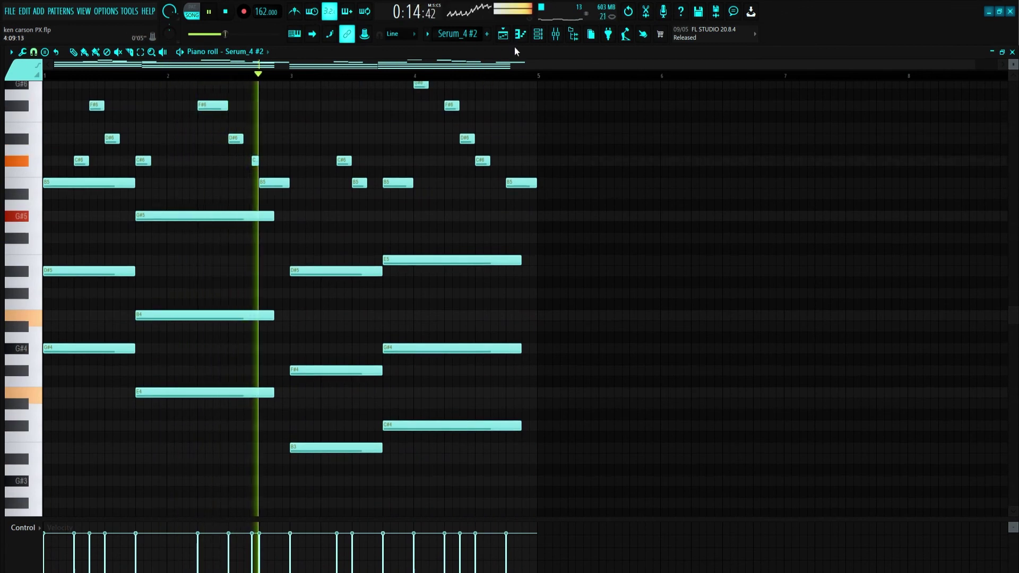
drag(536, 185, 522, 185)
key(space)
key(F5)
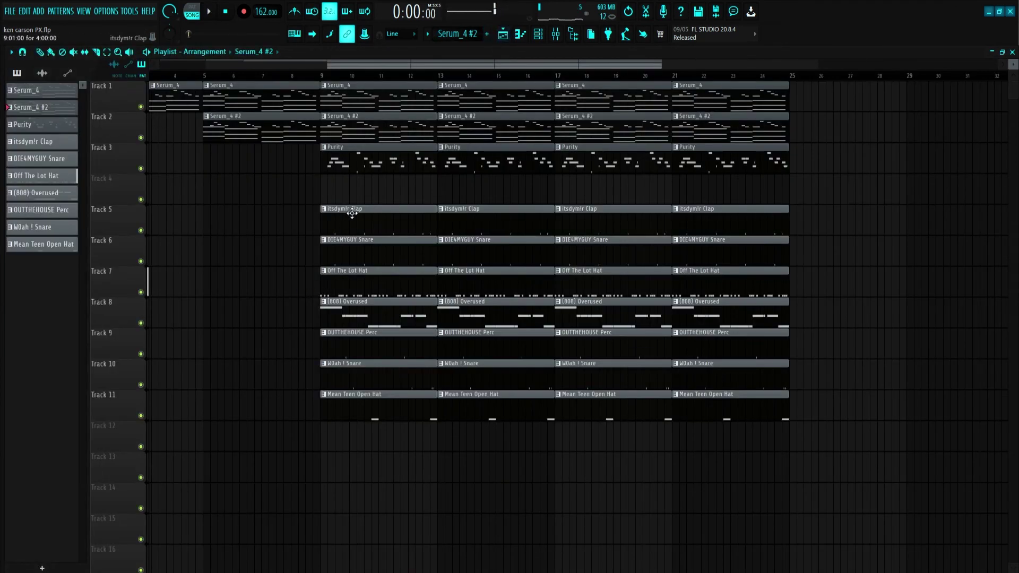
Swap the tracks of the drum clips, putting DIE4MYGUY Snare on Track 5 and itsdym!r Clap on Track 6
scroll(352, 213, down, 2)
drag(660, 264, 362, 256)
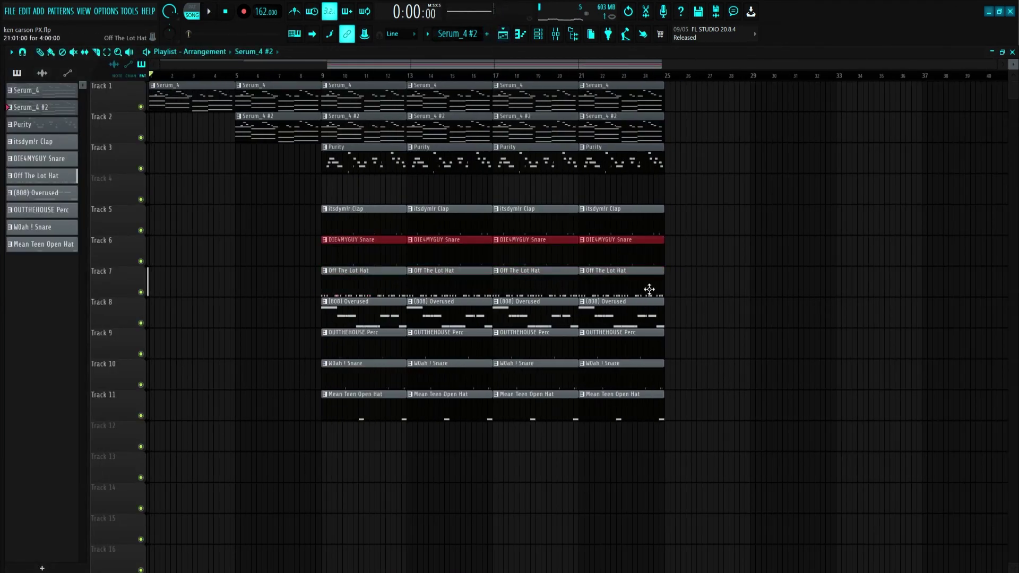
drag(617, 255, 612, 478)
drag(642, 206, 371, 255)
drag(710, 422, 272, 482)
drag(324, 459, 330, 218)
Delete the DIE4MYGUY Snare, Purity, perc, WOah ! Snare and open hat clips in bars 9 to 16, and Serum_4 #2 at bar 5
right_click(318, 219)
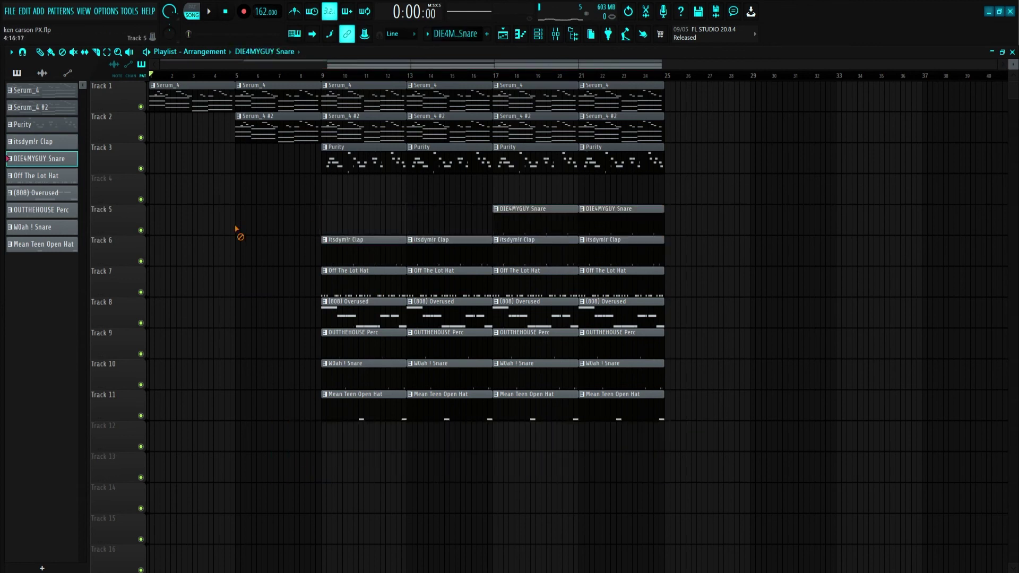
right_click(420, 166)
right_click(260, 139)
key(space)
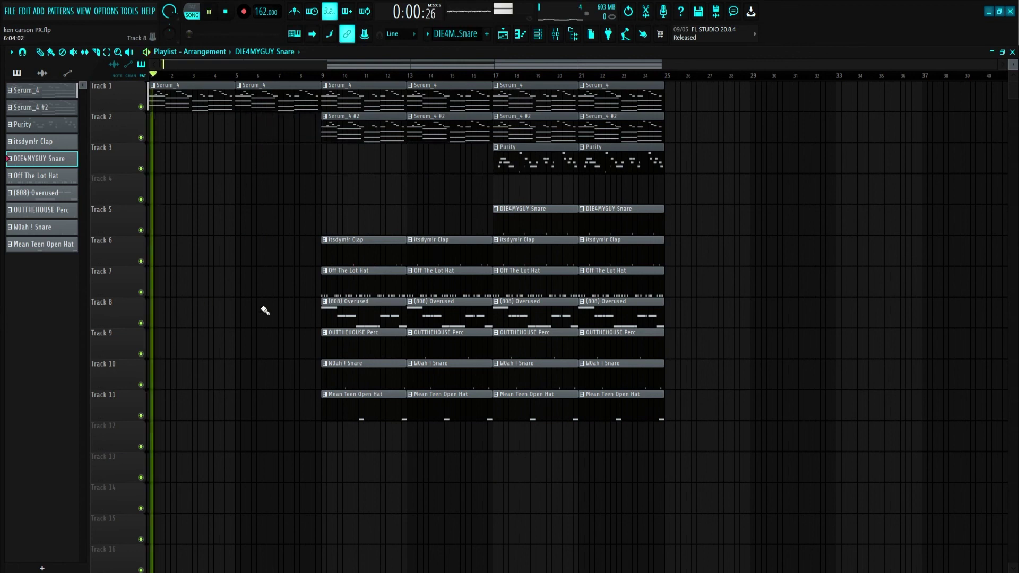
right_click(367, 348)
right_click(446, 357)
Duplicate the clips of bars 17 to 24 into bars 25 to 32 and delete the clap clips from bar 17 onward
drag(710, 481, 530, 75)
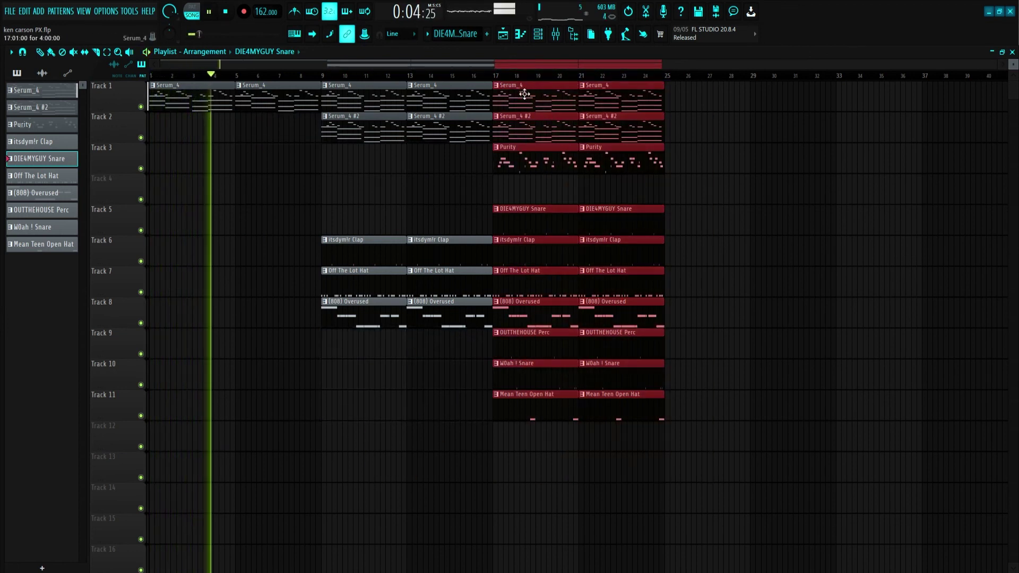
key(ctrl+b)
right_click(488, 252)
right_click(610, 252)
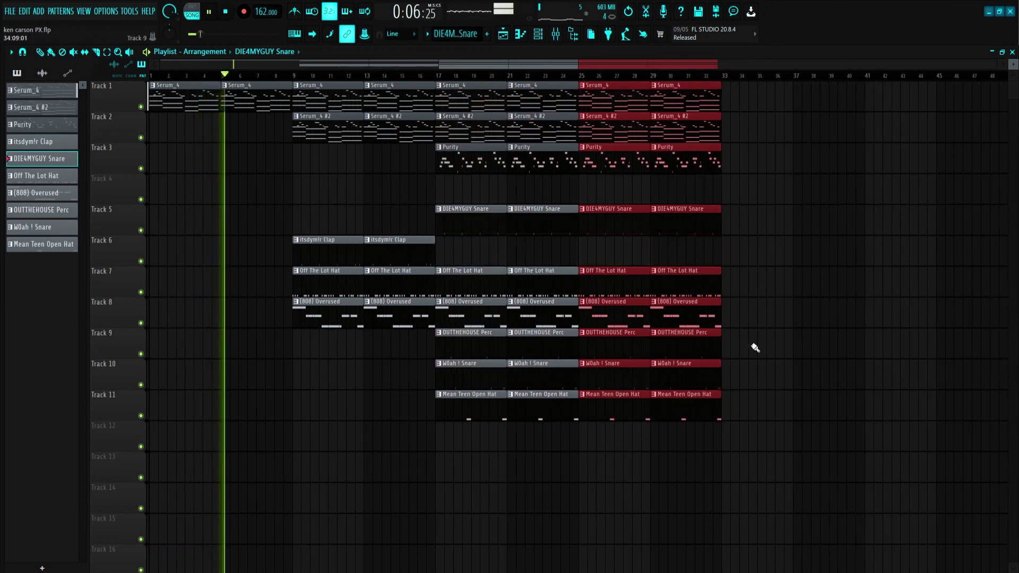
Duplicate the clips of bars 25 to 32 into bars 33 to 40, replacing DIE4MYGUY Snare there with itsdym!r Clap
drag(785, 481, 487, 40)
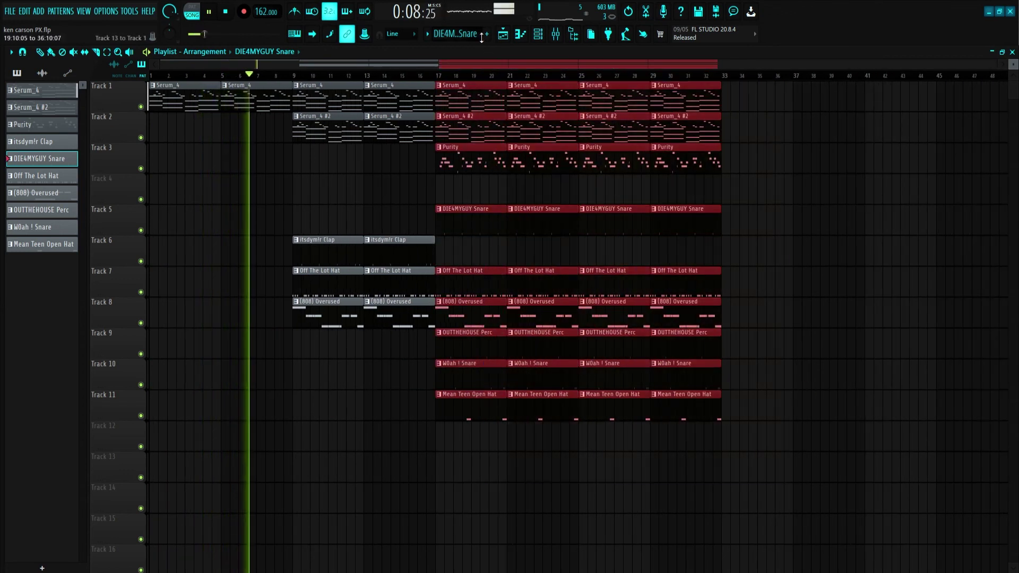
drag(769, 481, 632, 88)
key(ctrl+b)
right_click(815, 223)
click(387, 254)
click(727, 253)
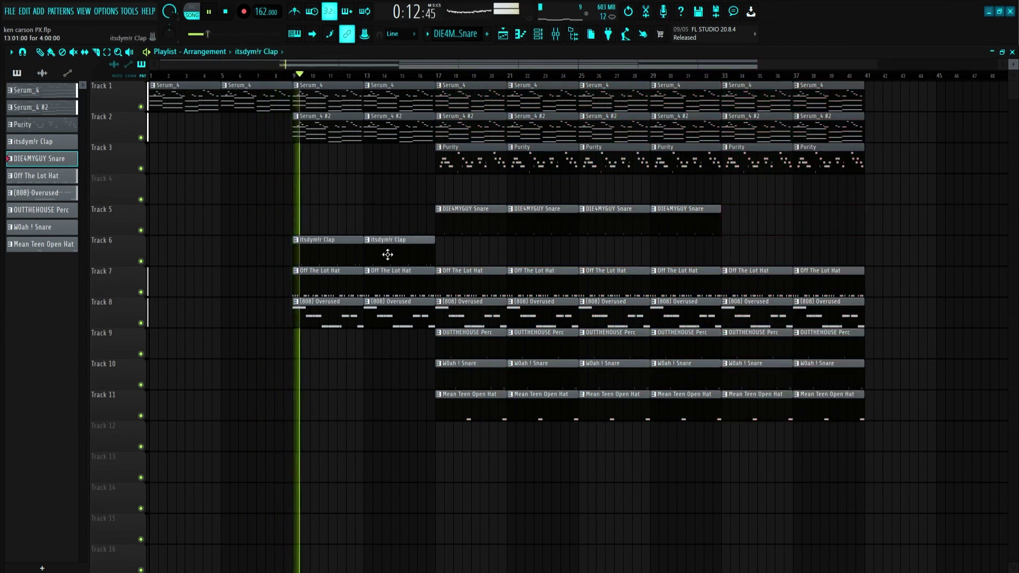
click(802, 254)
Duplicate all the clips from bar 9 to bar 40 so the arrangement extends to the end of bar 72
scroll(630, 365, down, 1)
scroll(451, 480, up, 1)
scroll(452, 481, right, 3)
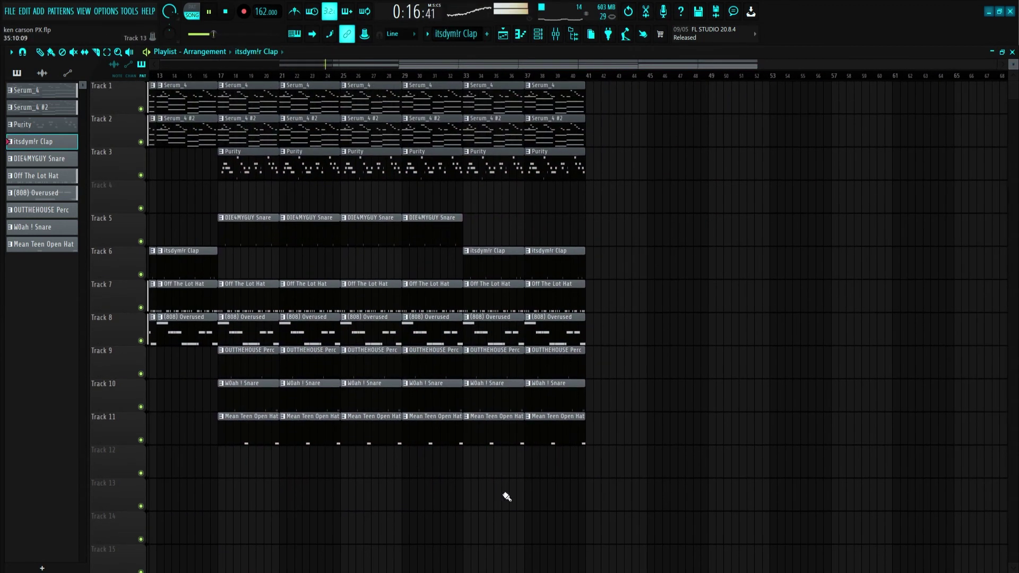
scroll(508, 496, left, 3)
drag(775, 477, 277, 92)
key(ctrl+b)
scroll(415, 387, right, 5)
scroll(415, 387, down, 2)
ctrl+click(630, 490)
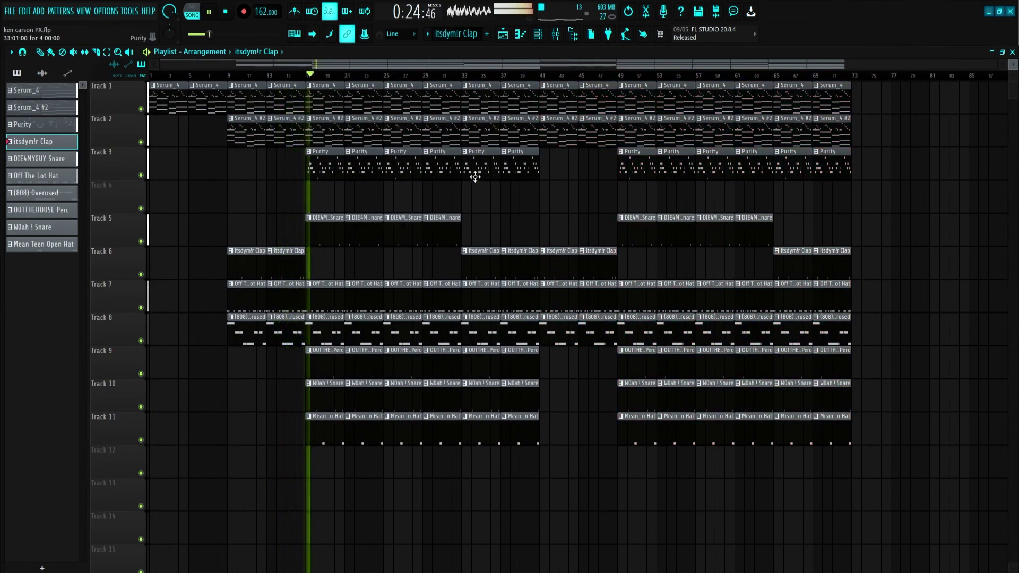
click(539, 35)
click(544, 35)
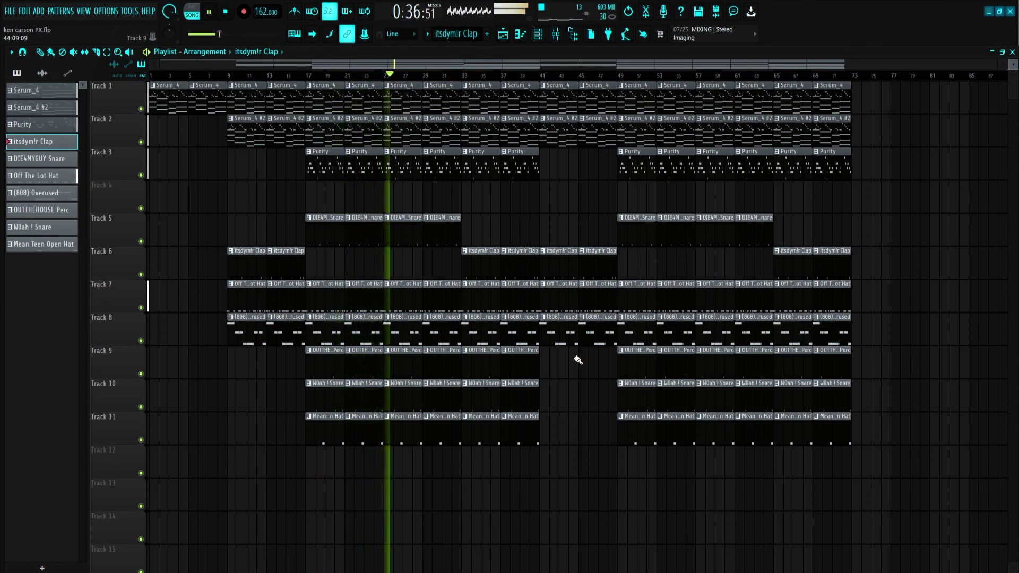
Move the short note under the F#6 in bar 2 of the Purity pattern down to G#4 and play the pattern
double_click(407, 176)
ctrl+scroll(462, 314, up, 2)
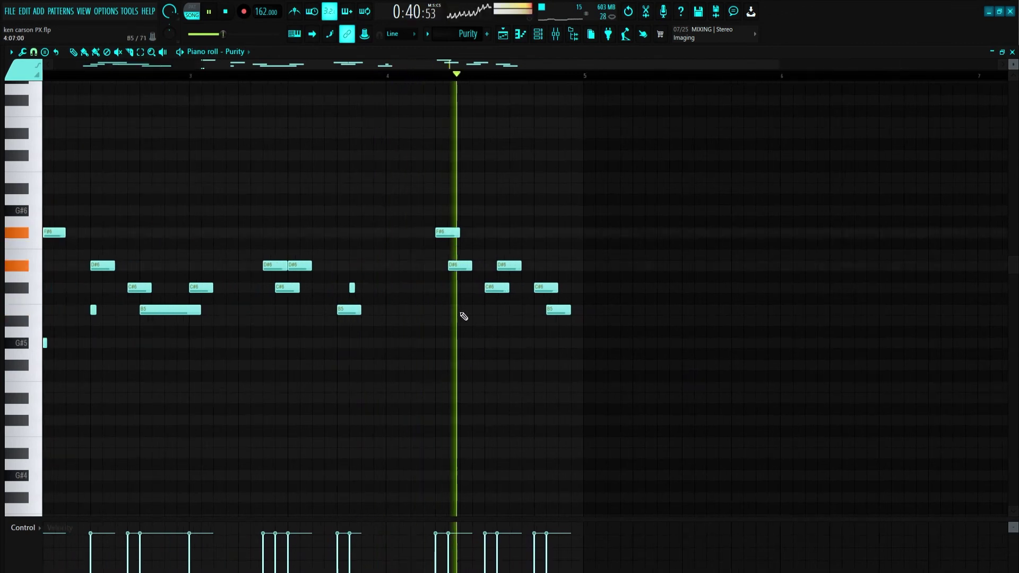
ctrl+scroll(209, 255, up, 1)
drag(205, 342, 190, 307)
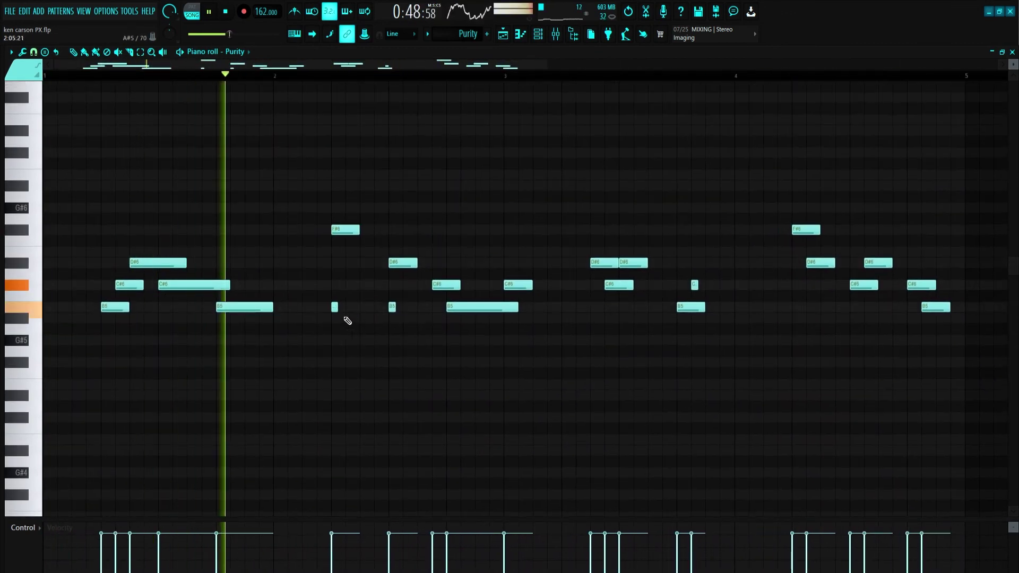
mouse_move(332, 310)
mouse_down()
mouse_move(332, 344)
mouse_move(332, 256)
mouse_move(333, 473)
mouse_up()
key(l)
key(space)
key(space)
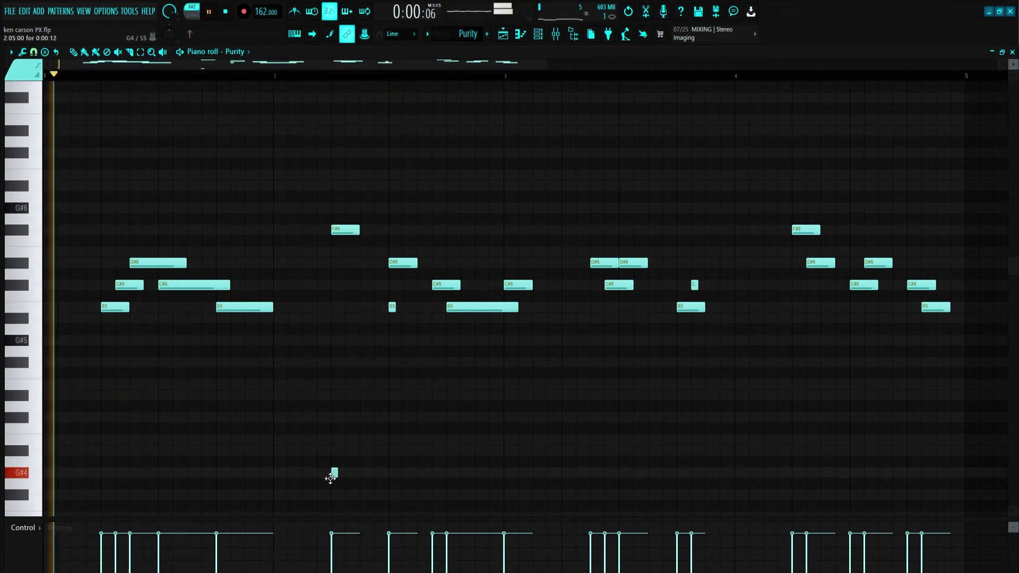